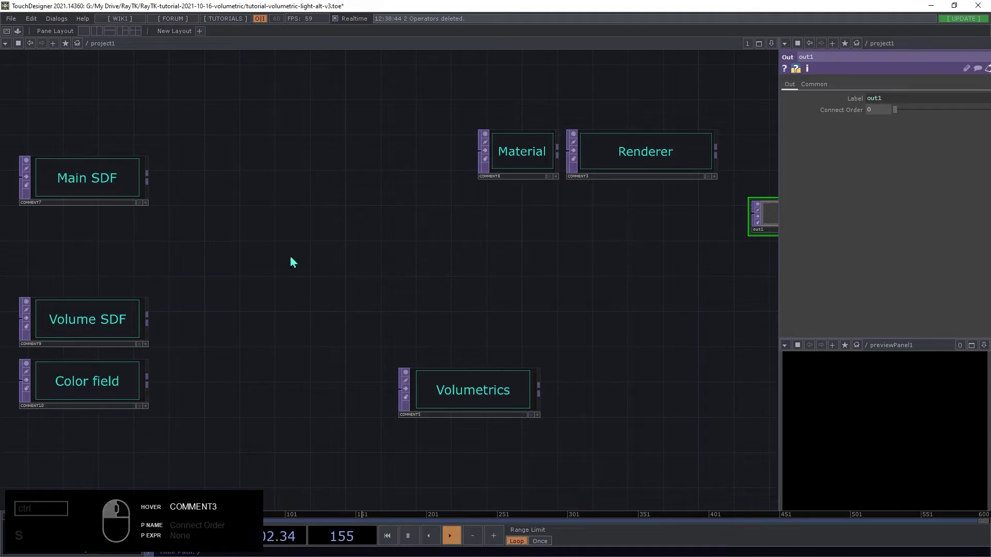
Step: Add a helixSdf operator from the RayTK palette and place it beside the Main SDF label
{"action": "key", "text": "alt"}
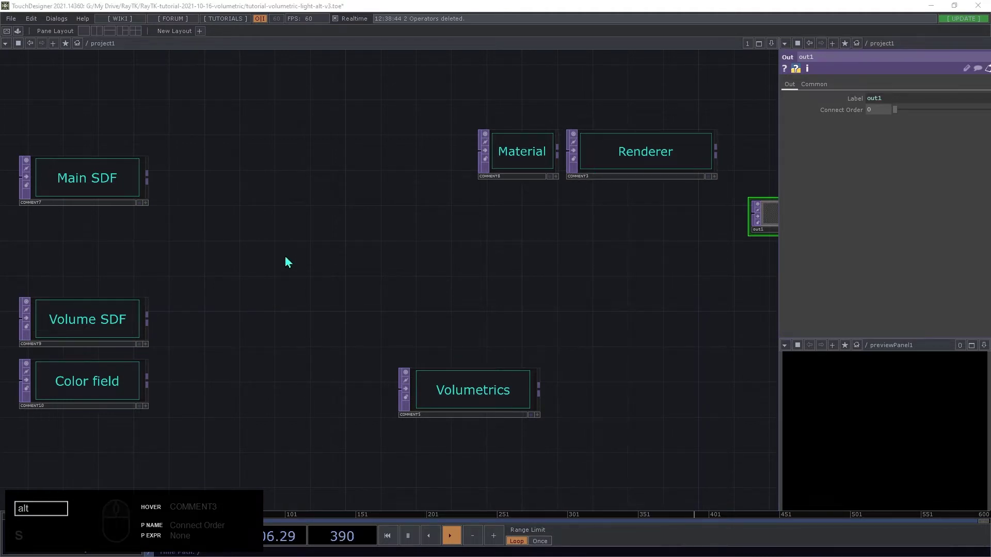
{"action": "key", "text": "alt+r"}
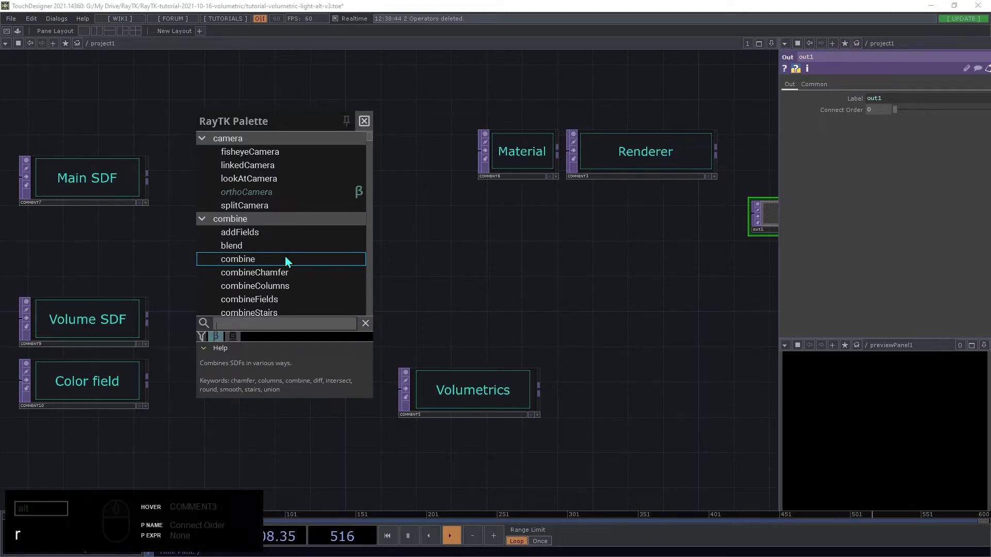
{"action": "type", "text": "heli"}
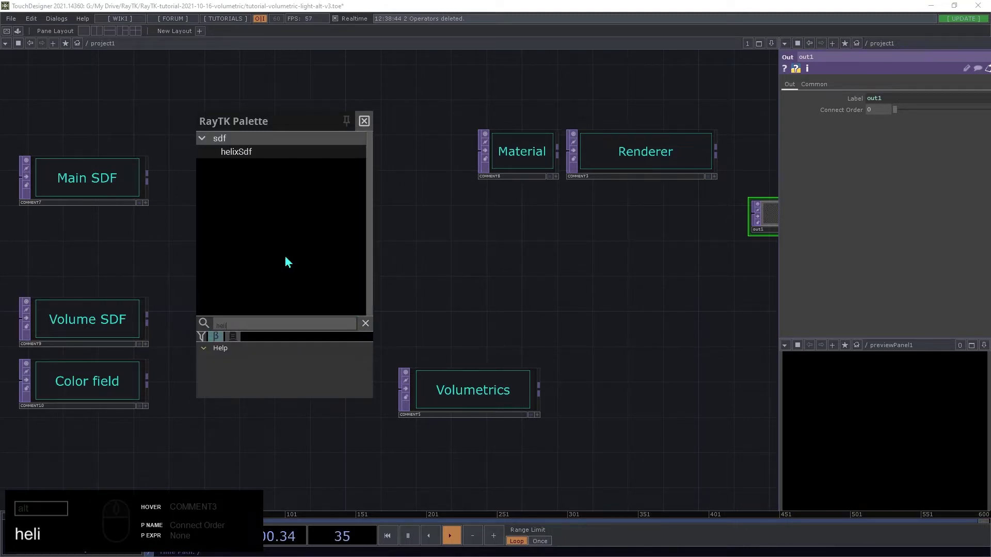
{"action": "left_click", "coordinate": [231, 155]}
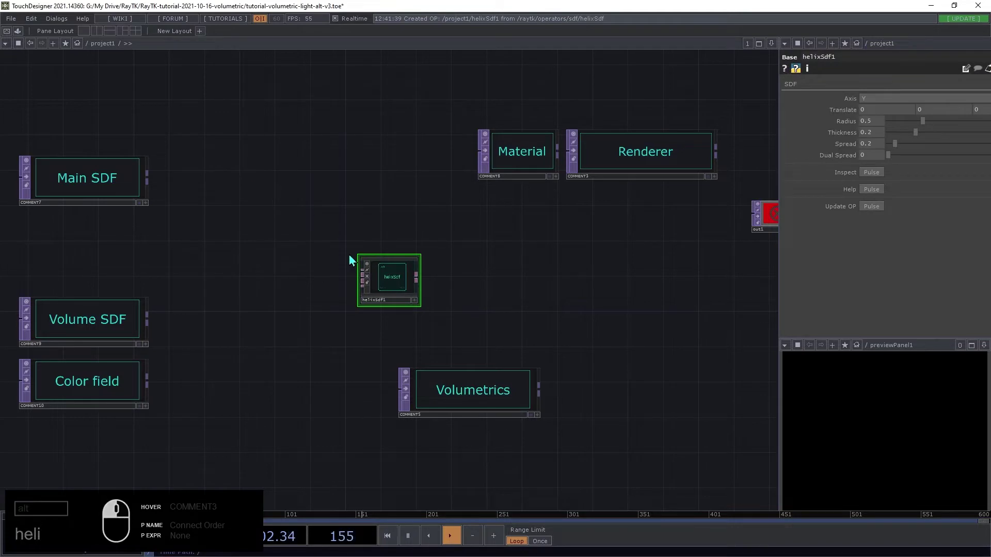
{"action": "left_click_drag", "start_coordinate": [349, 258], "coordinate": [215, 227]}
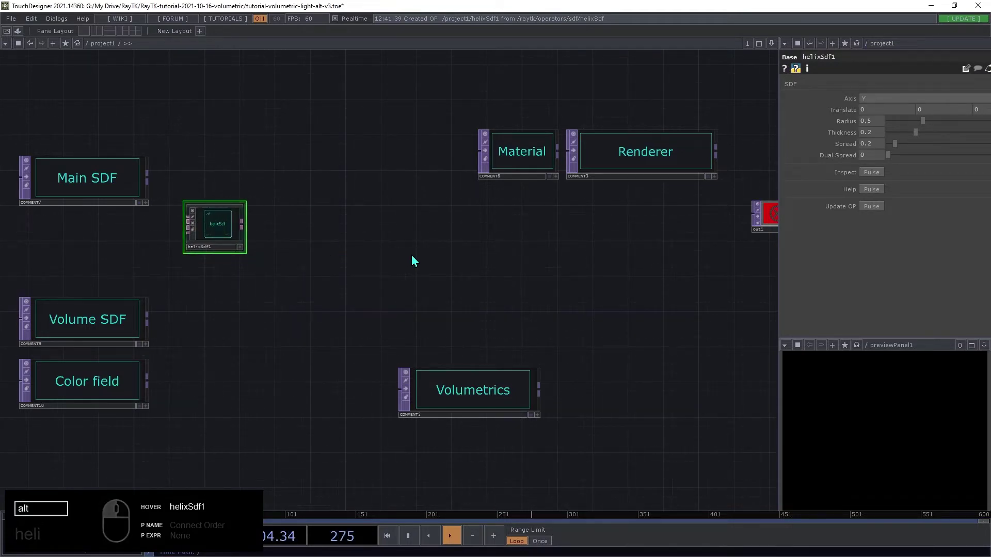
Step: Add a raymarchRender3D operator below the Renderer label, wired between the helixSdf operator and out1
{"action": "key", "text": "alt+r"}
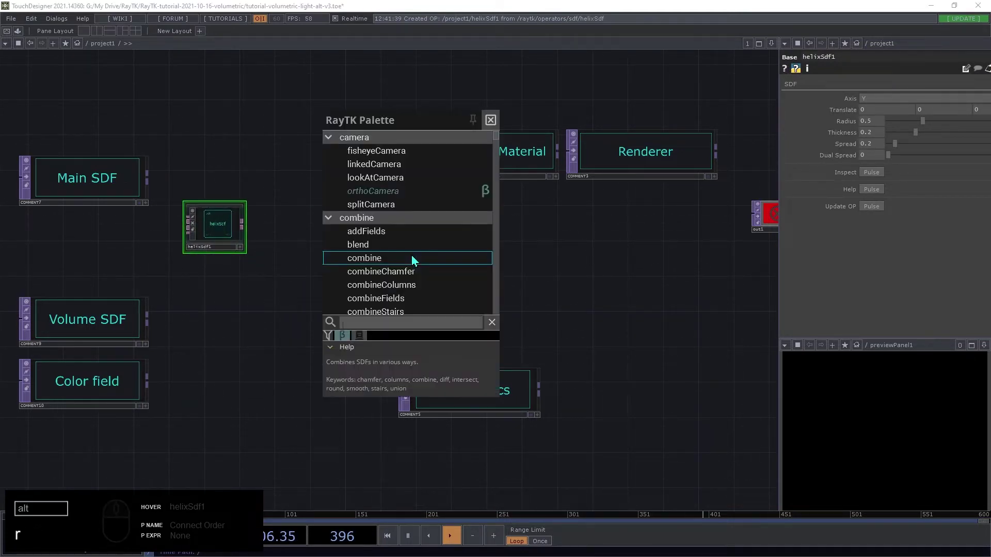
{"action": "type", "text": "rr"}
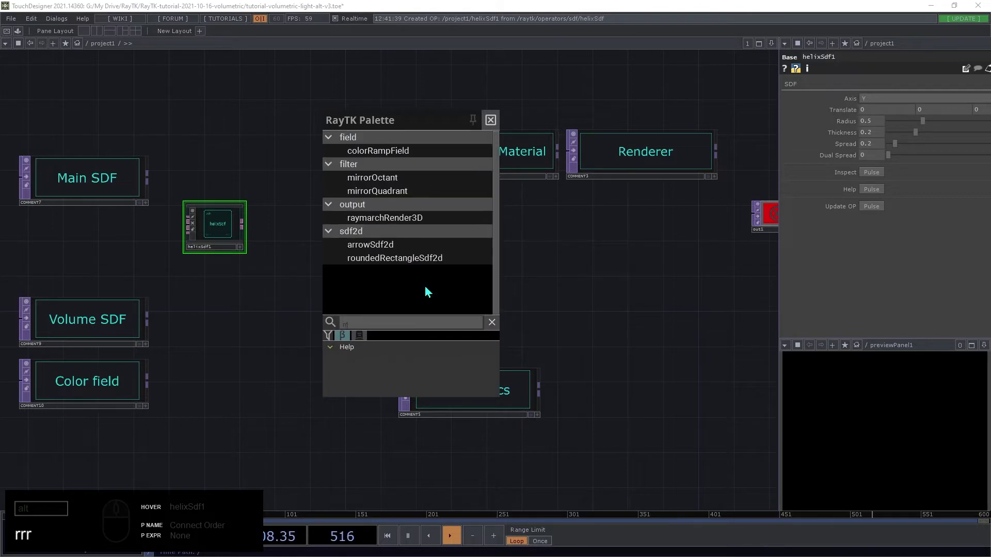
{"action": "type", "text": "3"}
{"action": "left_click", "coordinate": [398, 153]}
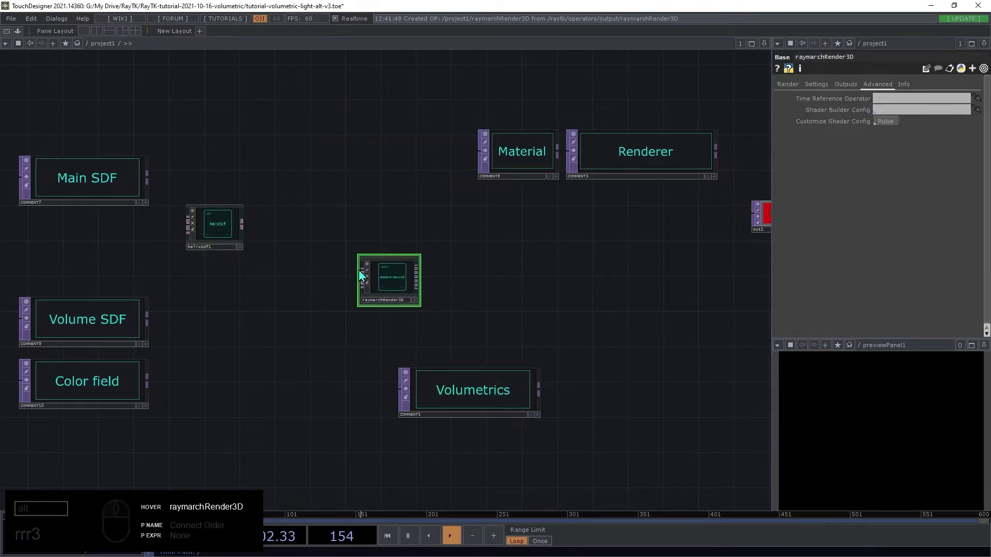
{"action": "left_click_drag", "start_coordinate": [242, 225], "coordinate": [741, 226]}
{"action": "left_click_drag", "start_coordinate": [382, 293], "coordinate": [661, 233]}
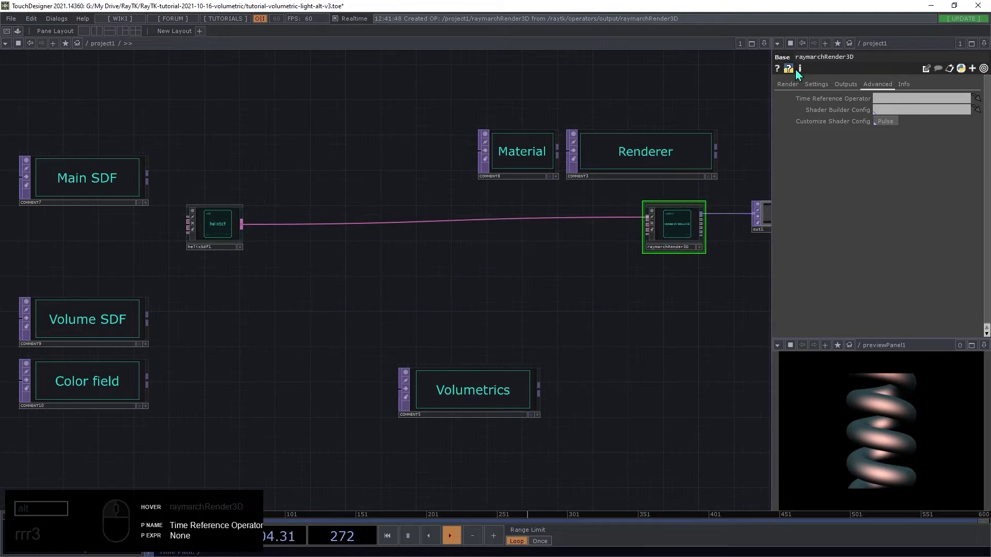
Step: Set the raymarch renderer's resolution to 1800 by 1400 and turn off its Enable Shadow option
{"action": "left_click", "coordinate": [788, 84]}
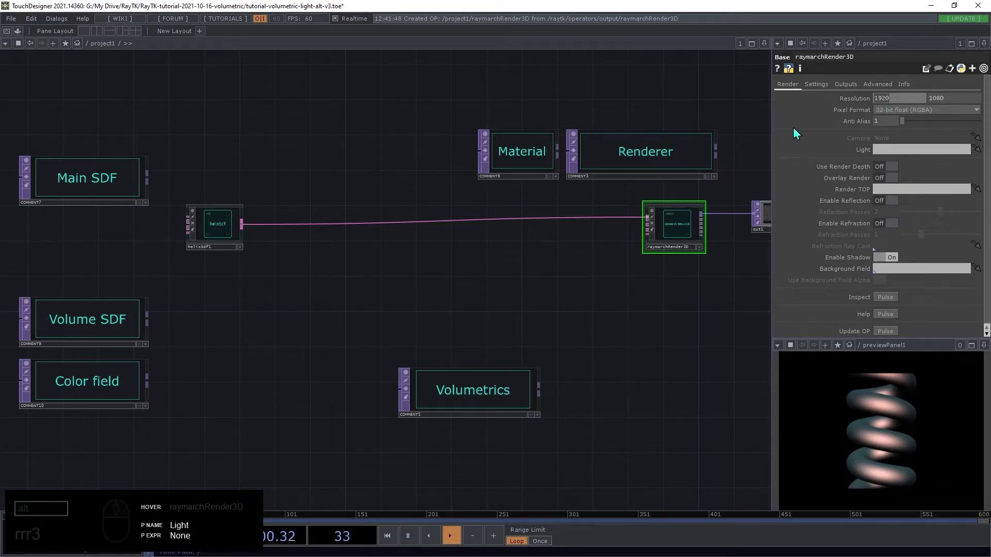
{"action": "type", "text": "1"}
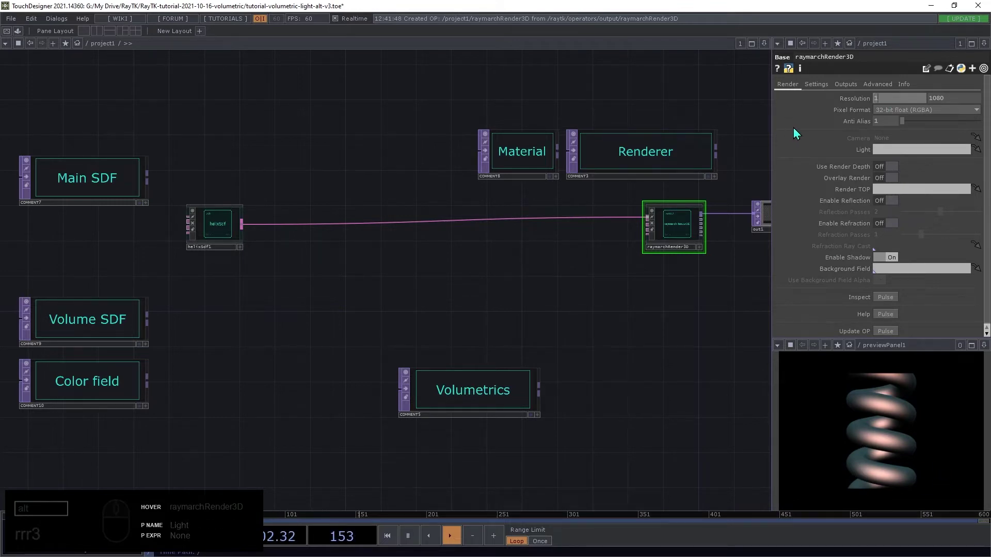
{"action": "type", "text": "800"}
{"action": "key", "text": "Tab"}
{"action": "type", "text": "1400"}
{"action": "key", "text": "Tab"}
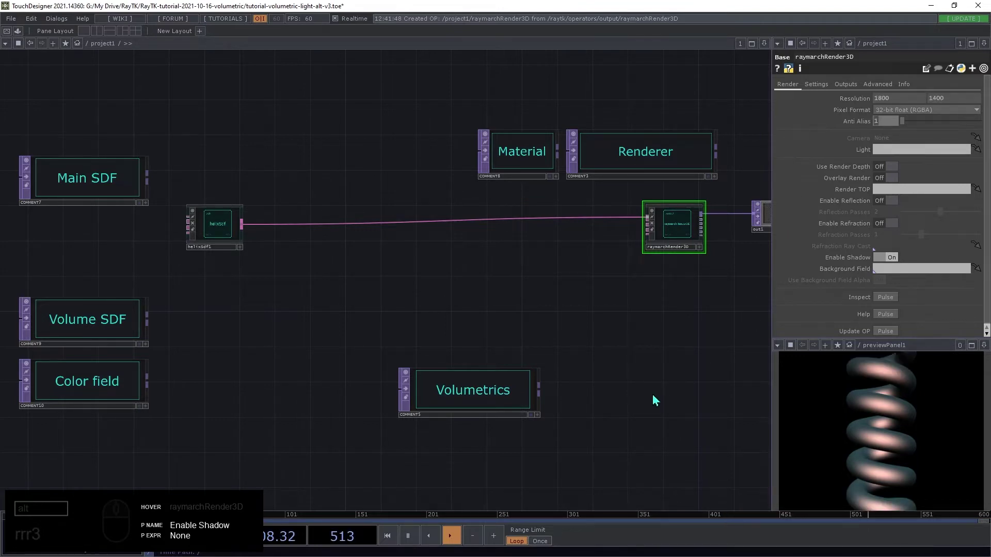
{"action": "left_click", "coordinate": [891, 257]}
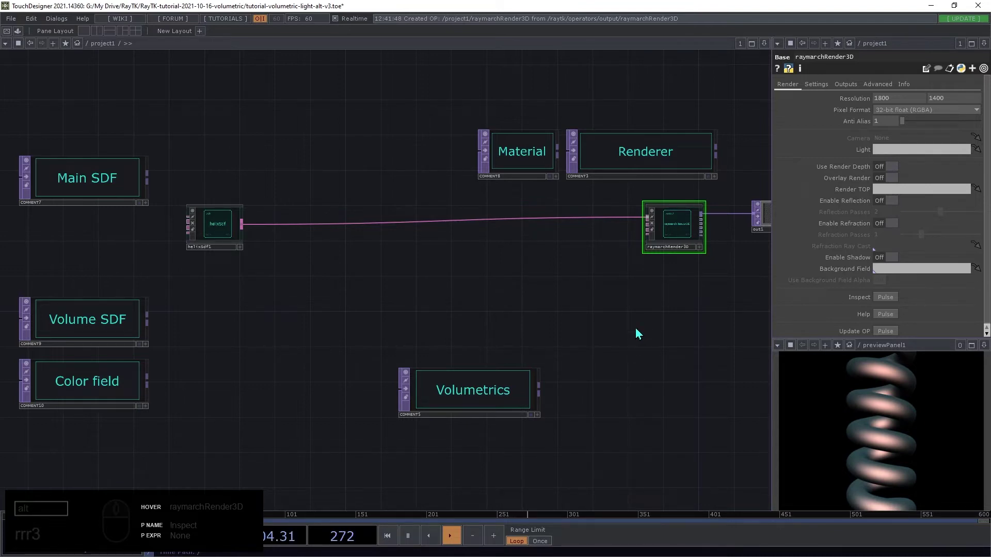
Step: Add a lookAtCamera operator, wire it into the renderer's camera input and place it just below the renderer
{"action": "left_click", "coordinate": [579, 315]}
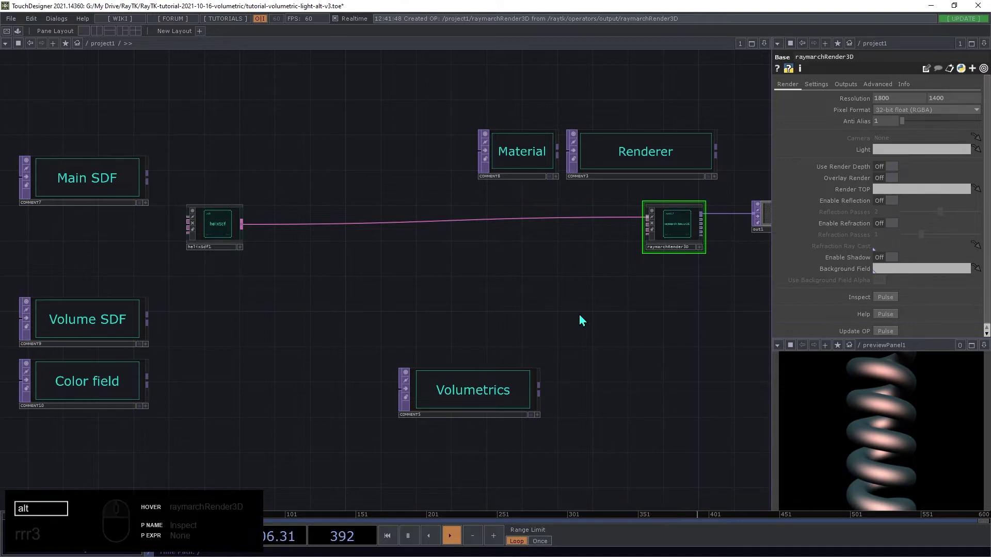
{"action": "key", "text": "alt+r"}
{"action": "type", "text": "lo"}
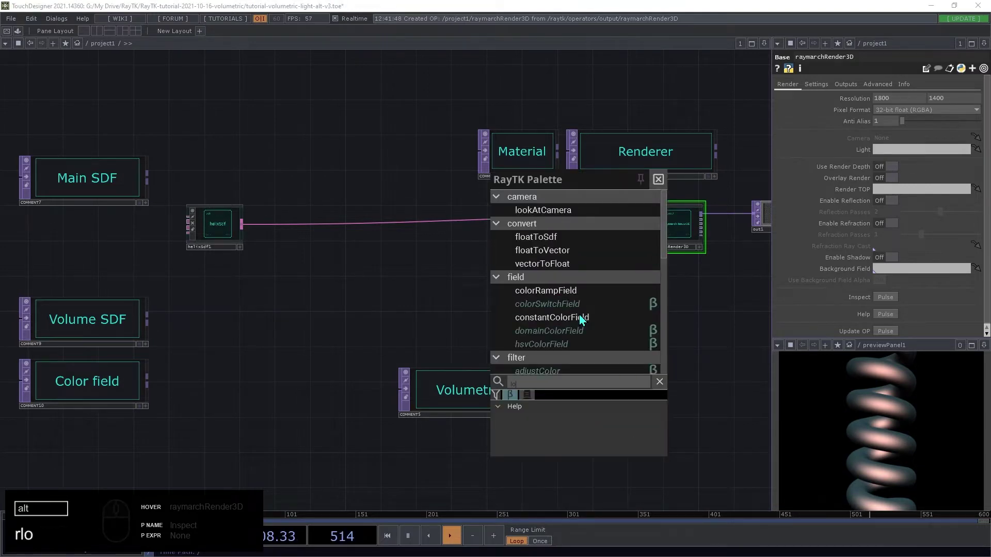
{"action": "left_click", "coordinate": [554, 208]}
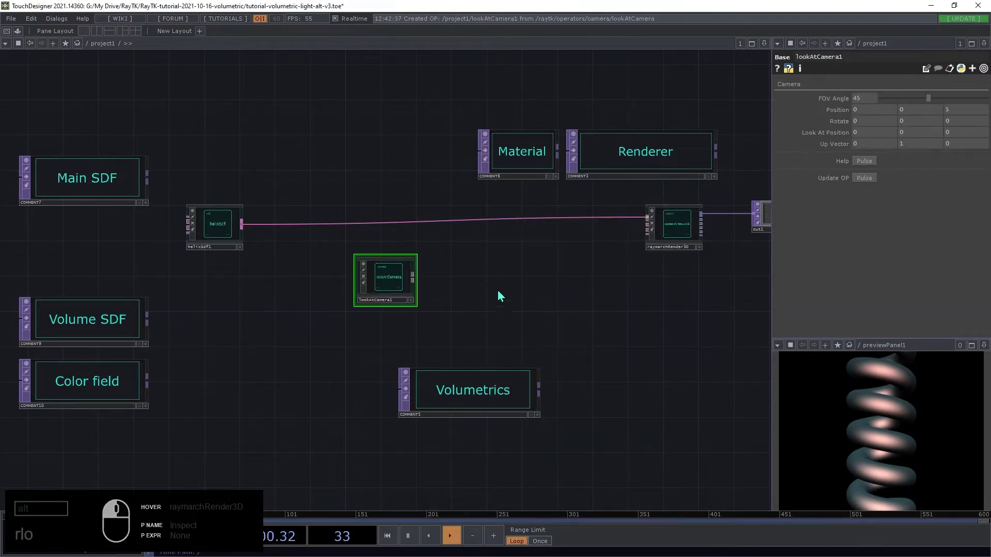
{"action": "left_click_drag", "start_coordinate": [412, 278], "coordinate": [667, 239]}
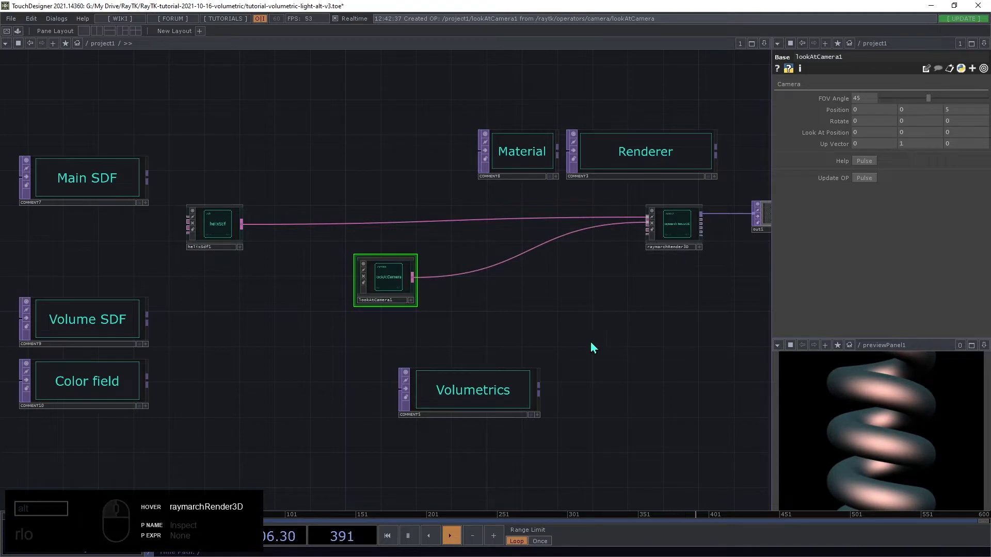
{"action": "left_click_drag", "start_coordinate": [383, 288], "coordinate": [592, 280]}
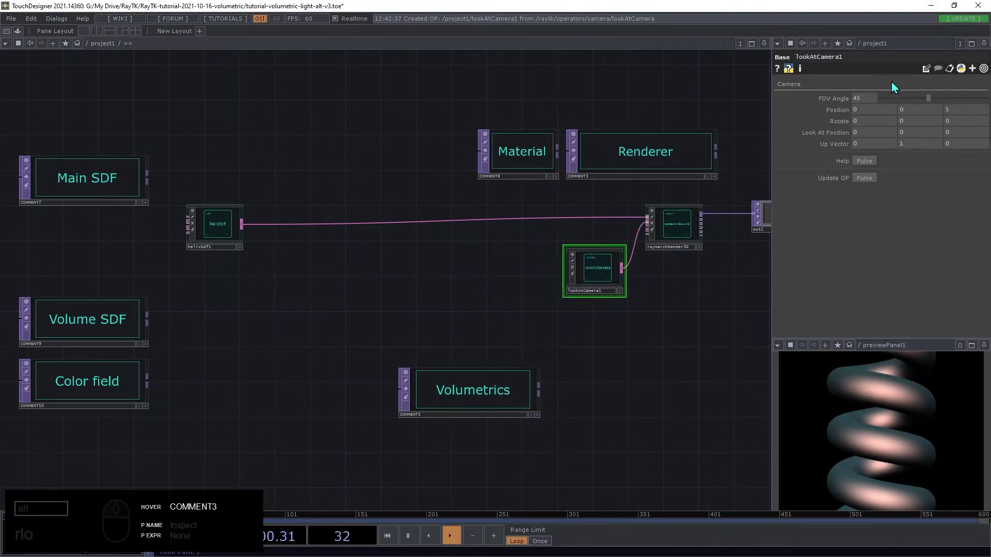
Step: Set the lookAtCamera's Z position to 9 and its FOV Angle to 70
{"action": "left_click", "coordinate": [962, 110]}
{"action": "type", "text": "9"}
{"action": "key", "text": "Tab"}
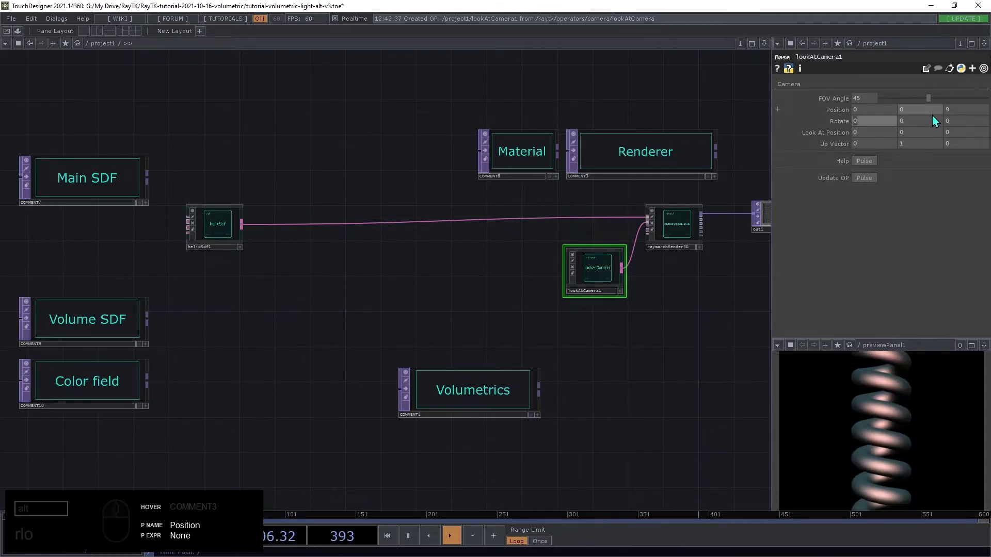
{"action": "left_click", "coordinate": [859, 98]}
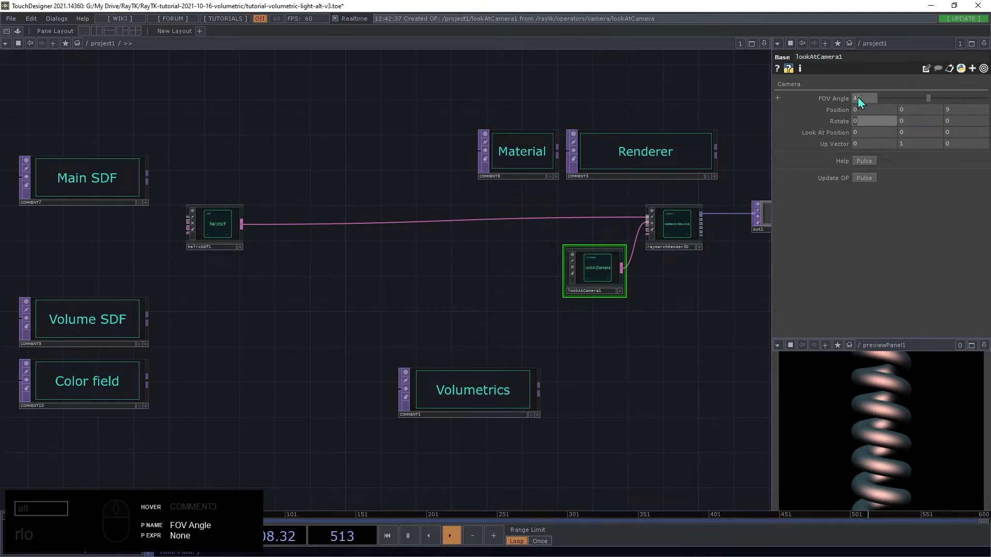
{"action": "type", "text": "70"}
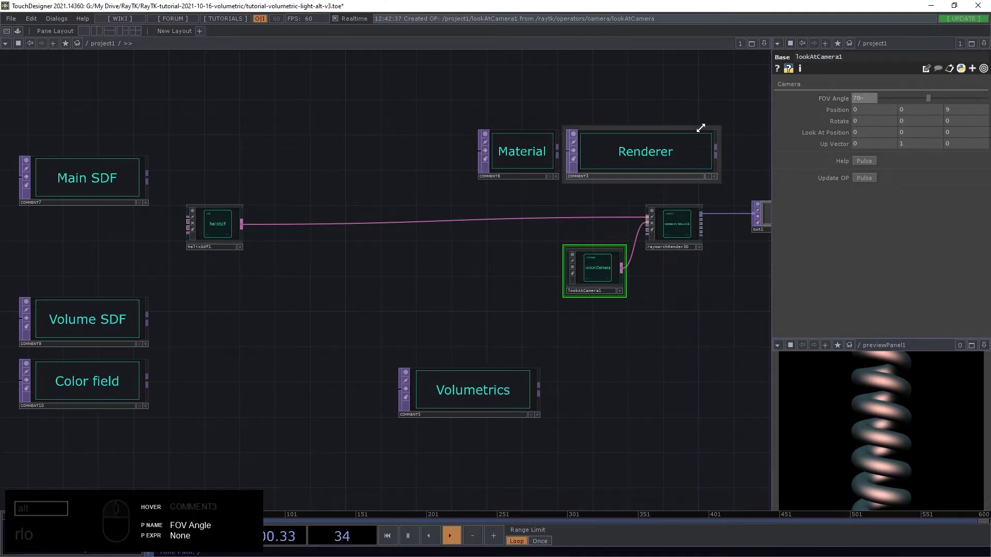
{"action": "key", "text": "Tab"}
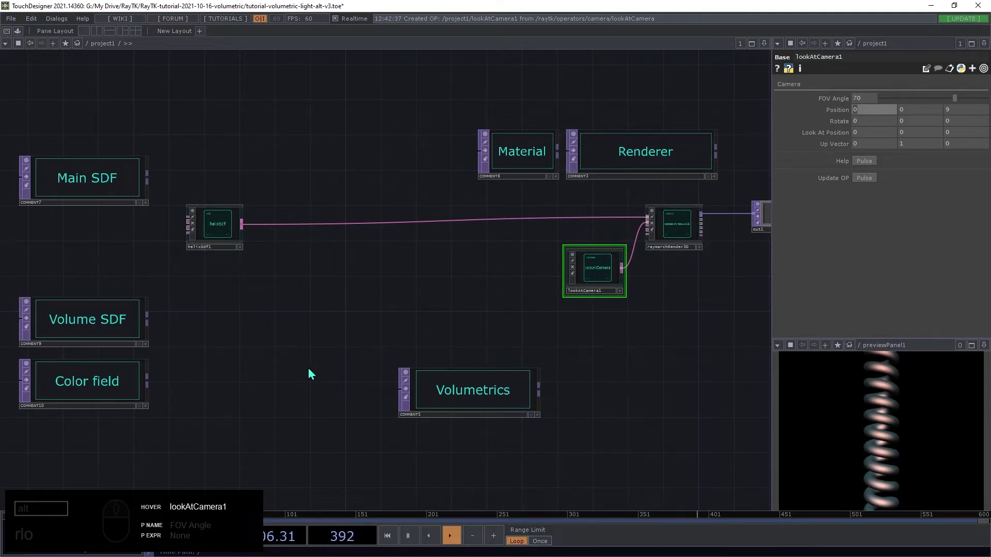
Step: Add a pointLight below the camera, wired into the renderer's light input, with its Z position set to 2
{"action": "left_click", "coordinate": [438, 301]}
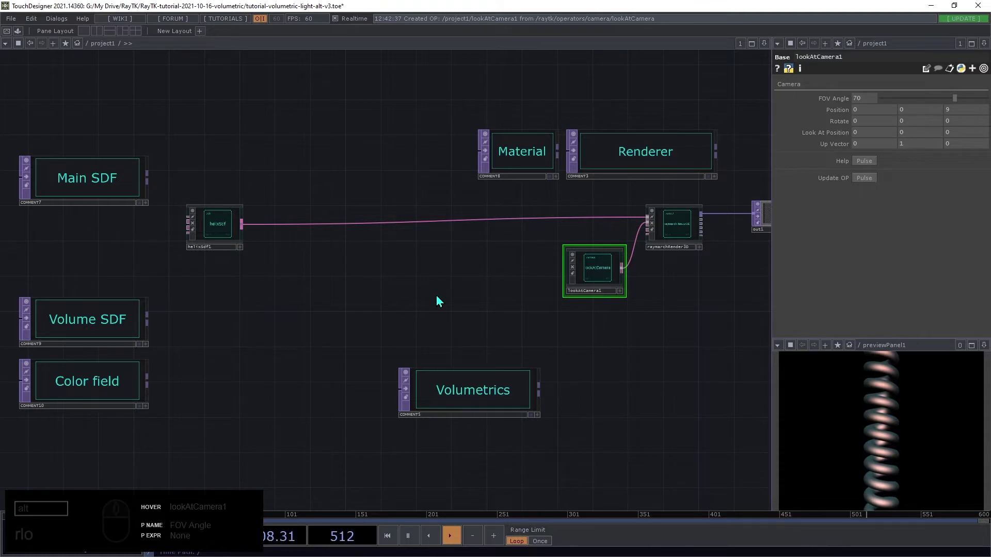
{"action": "key", "text": "alt+r"}
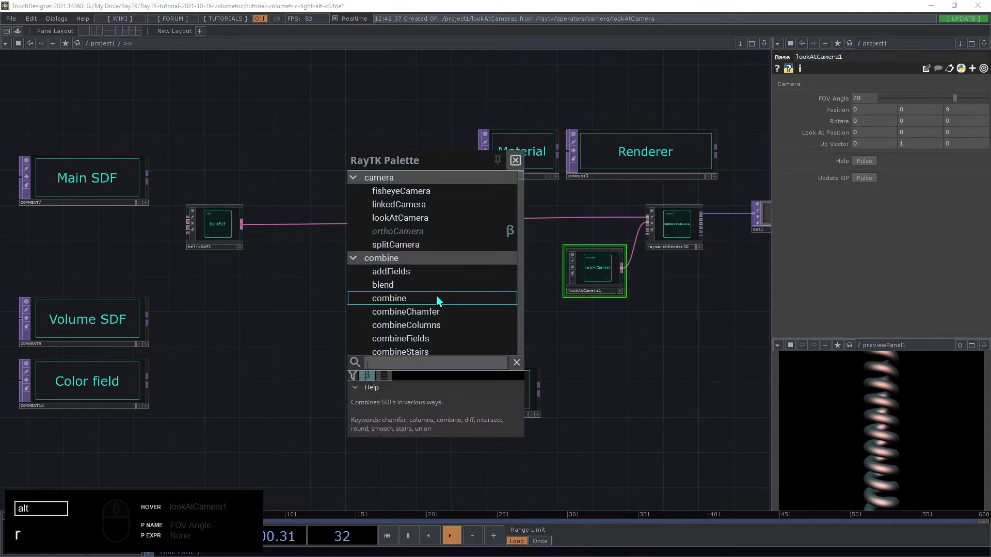
{"action": "type", "text": "poi"}
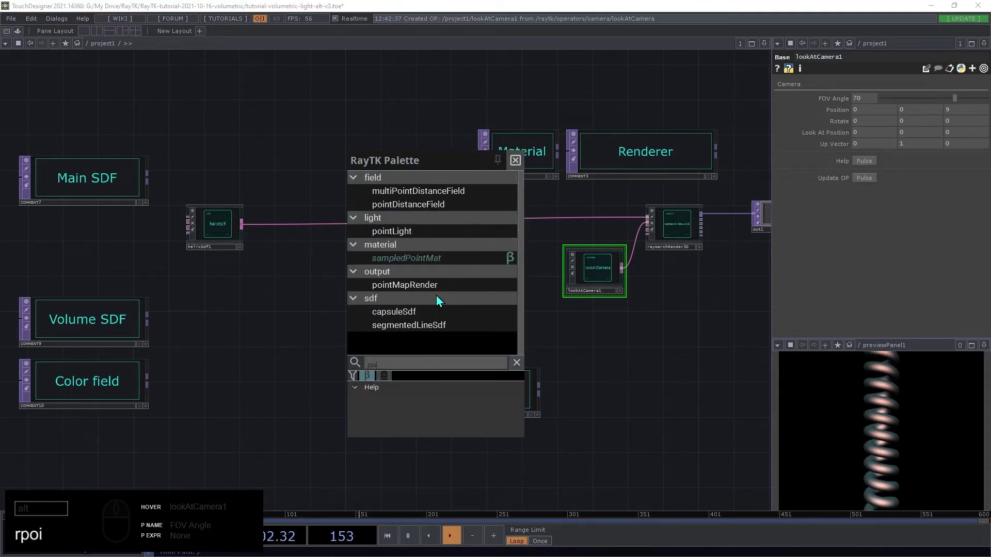
{"action": "left_click", "coordinate": [392, 231]}
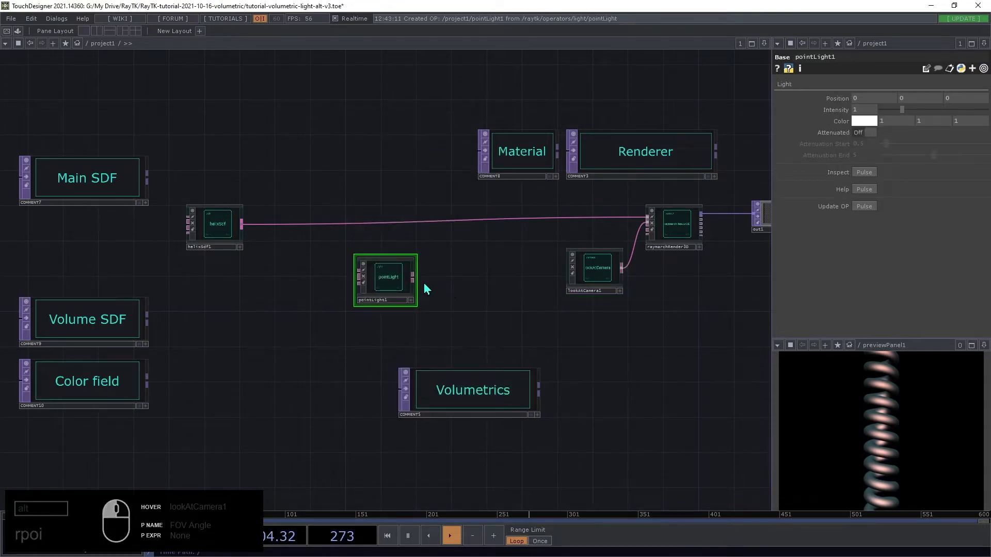
{"action": "left_click_drag", "start_coordinate": [412, 277], "coordinate": [644, 236]}
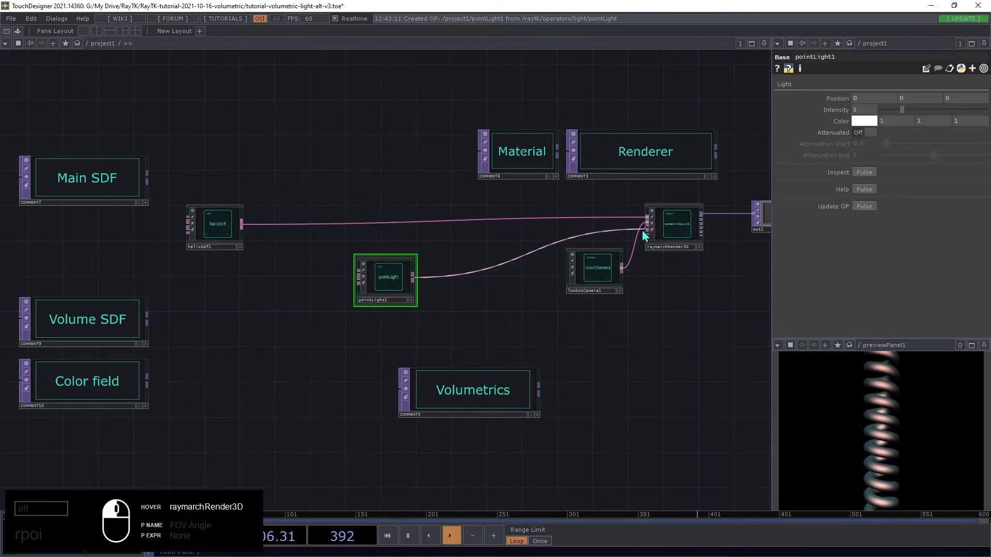
{"action": "left_click_drag", "start_coordinate": [376, 290], "coordinate": [577, 335]}
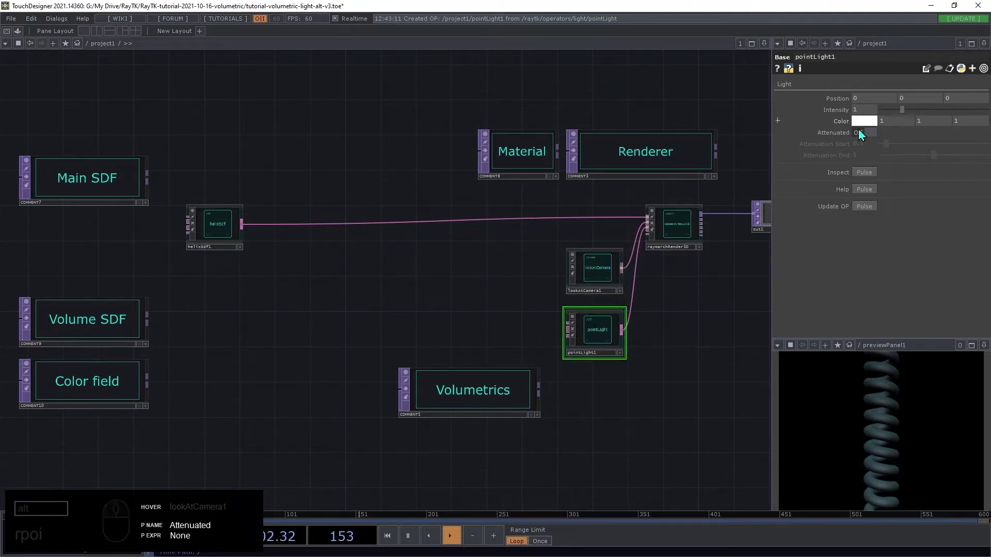
{"action": "left_click_drag", "start_coordinate": [947, 97], "coordinate": [961, 97]}
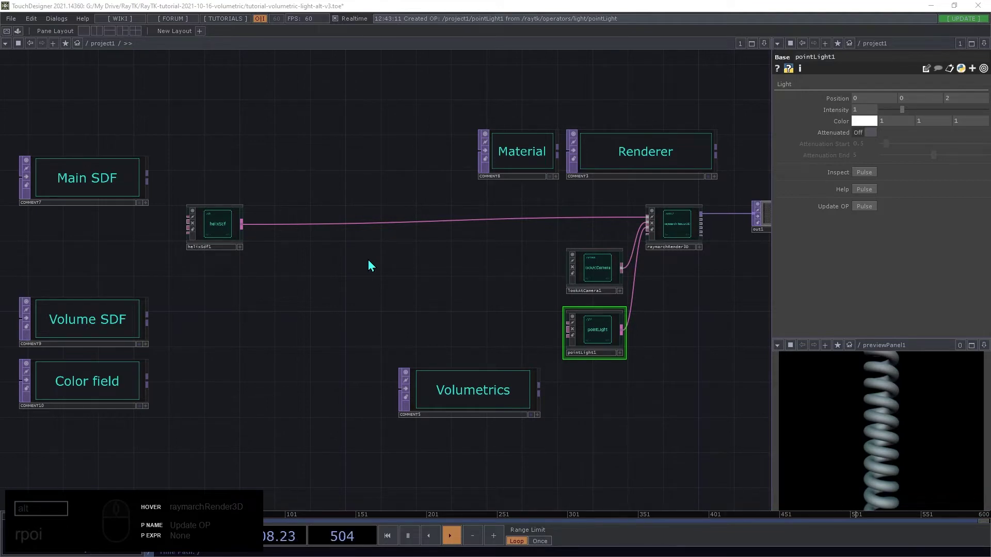
Step: Align the helixSdf operator with the Main SDF label and set its Radius to 2 and Spread to 1.5
{"action": "left_click_drag", "start_coordinate": [212, 235], "coordinate": [195, 191]}
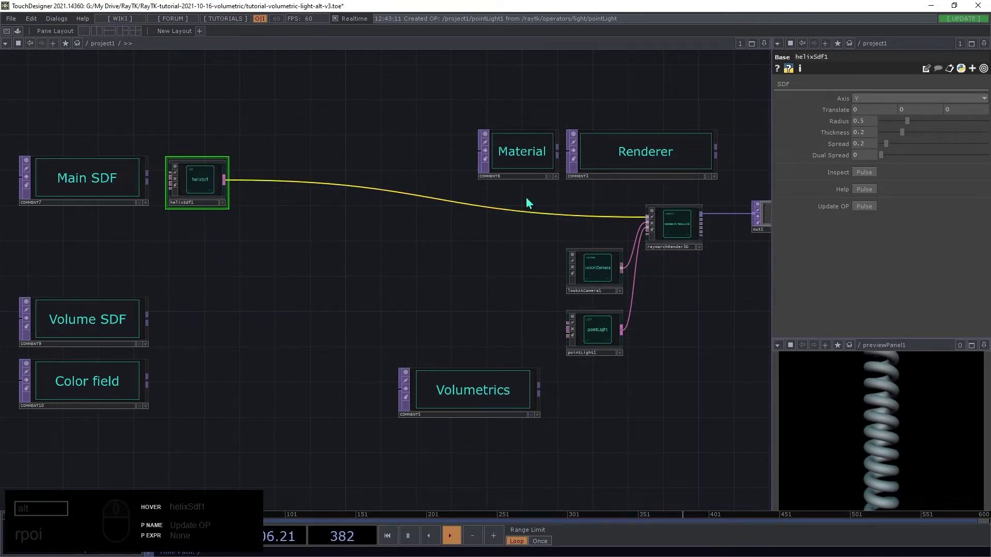
{"action": "left_click", "coordinate": [868, 124]}
{"action": "type", "text": "2"}
{"action": "key", "text": "Tab"}
{"action": "key", "text": "Tab"}
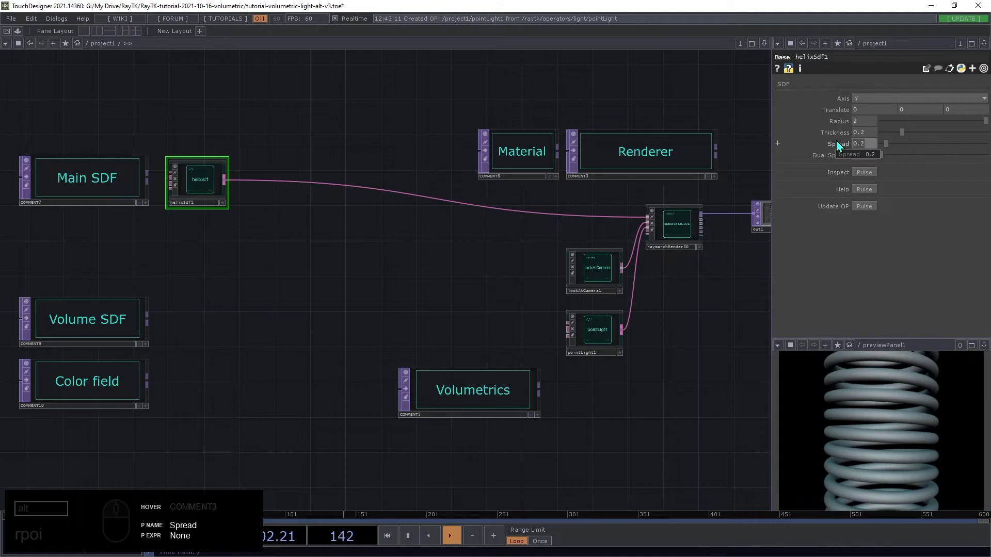
{"action": "type", "text": "1.5"}
{"action": "key", "text": "Return"}
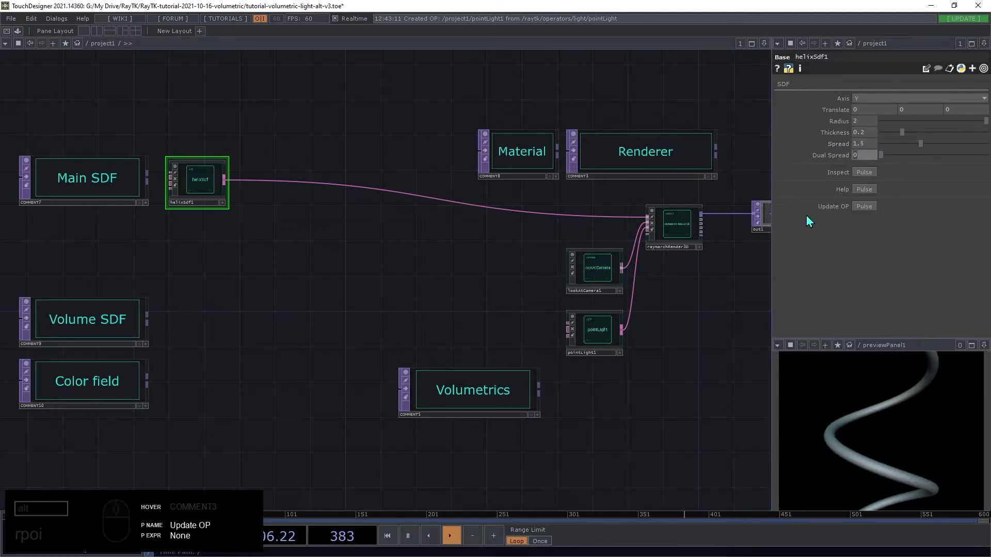
Step: Undo the latest changes back through the creation of the extra helixSdf operator
{"action": "key", "text": "ctrl+z"}
{"action": "key", "text": "ctrl+z"}
{"action": "key", "text": "ctrl+z"}
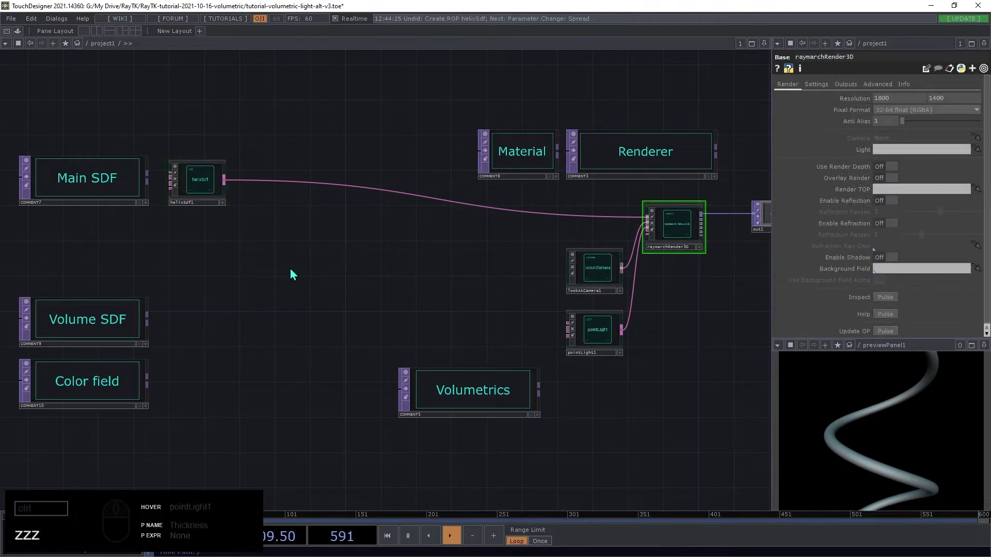
Step: Add a second helixSdf operator directly below the first one beside the Main SDF label
{"action": "key", "text": "alt+r"}
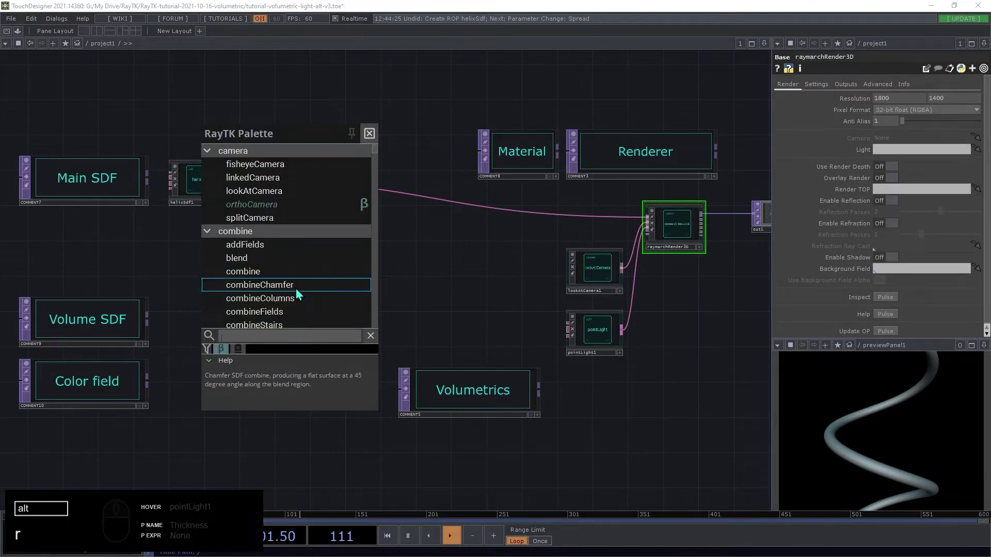
{"action": "type", "text": "heli"}
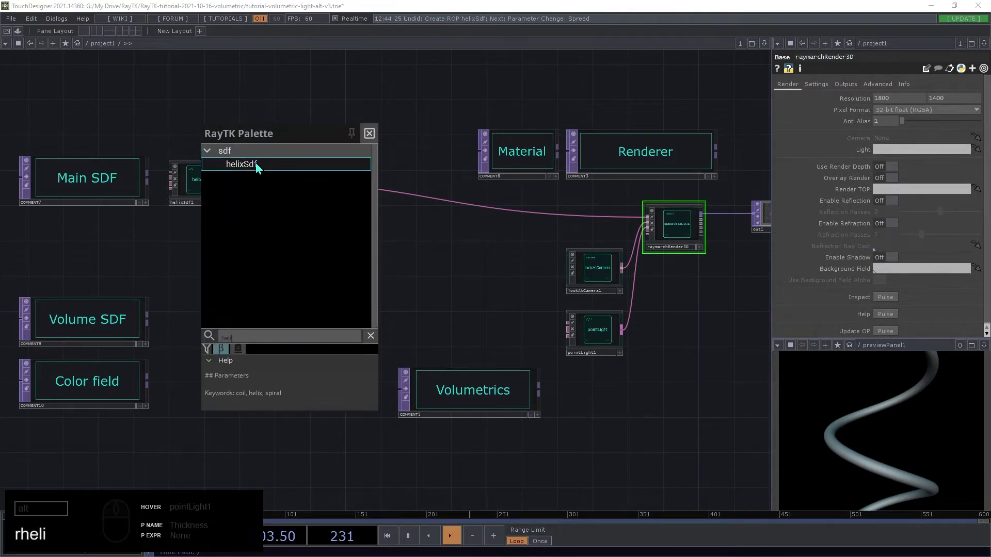
{"action": "left_click", "coordinate": [256, 165]}
{"action": "left_click", "coordinate": [195, 248]}
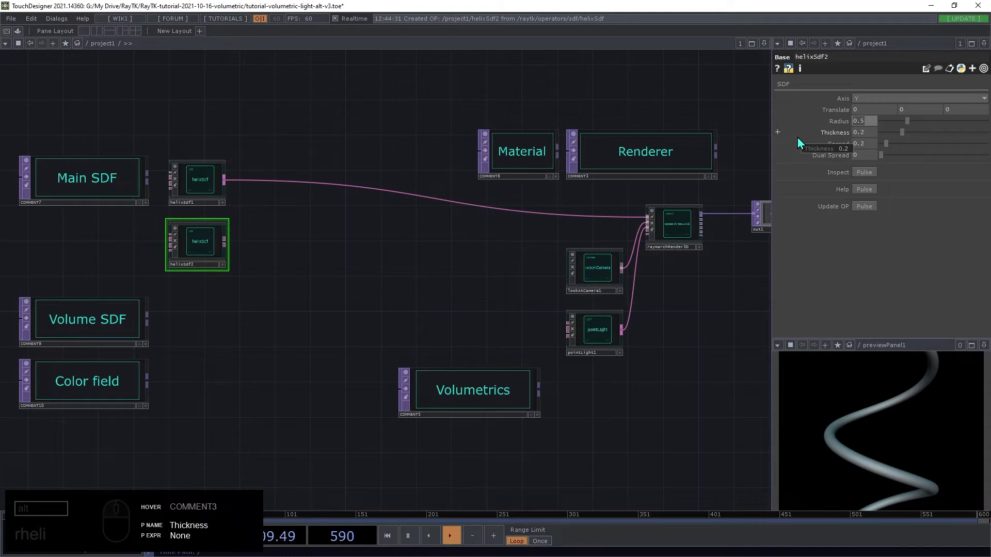
Step: Set the second helix's Radius to 1.5, Thickness to 0.1 and Spread to 1
{"action": "type", "text": "1.5"}
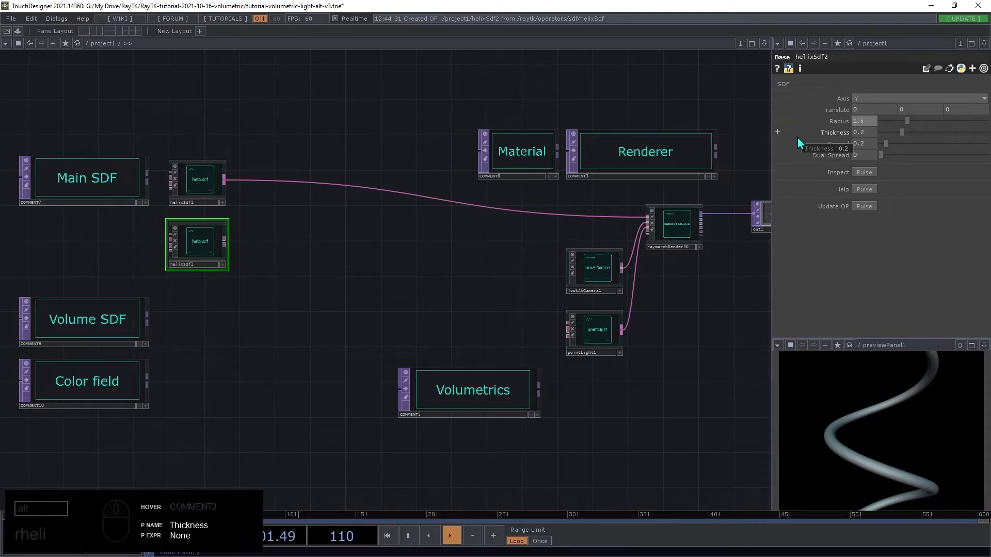
{"action": "key", "text": "Tab"}
{"action": "type", "text": "0"}
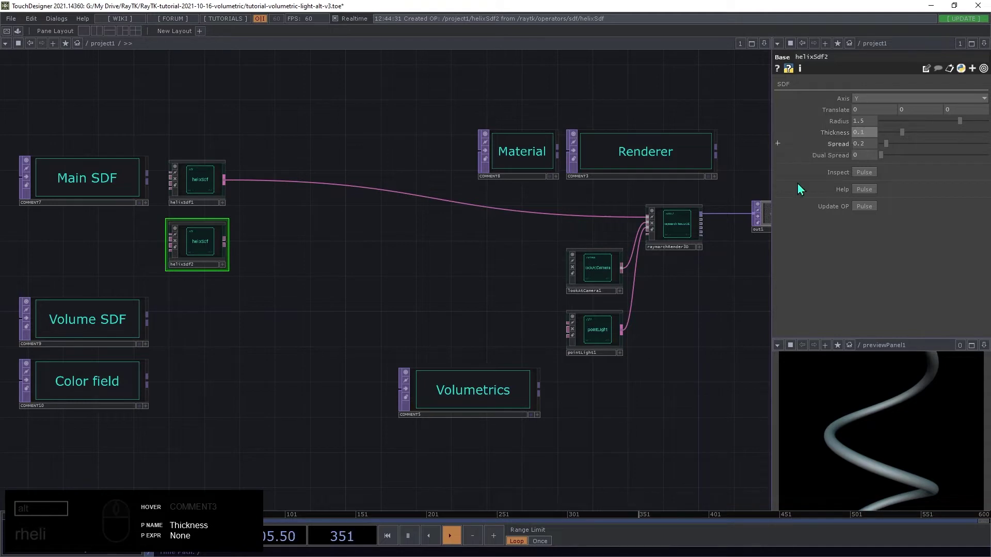
{"action": "type", "text": ".1"}
{"action": "key", "text": "Tab"}
{"action": "type", "text": "1"}
{"action": "key", "text": "Tab"}
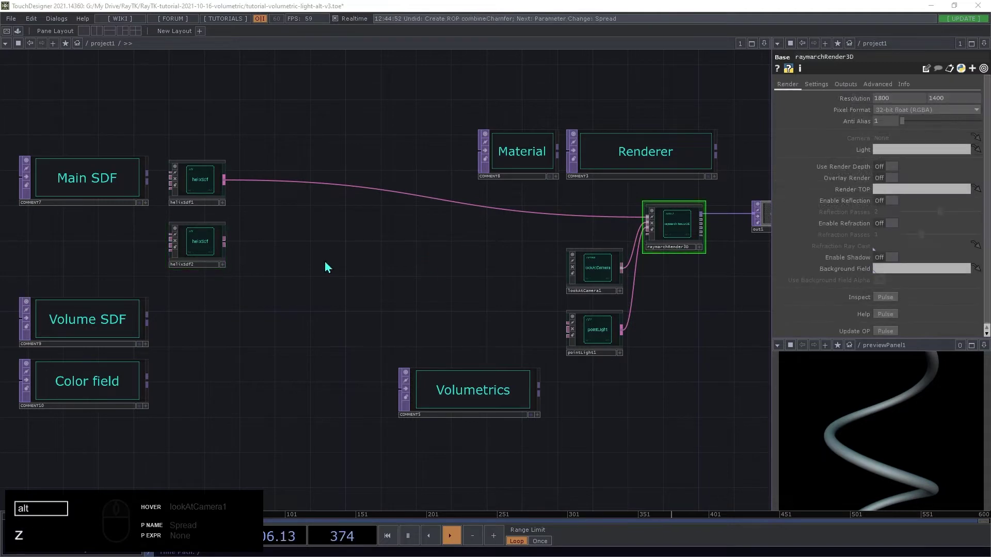
Step: Add a combine operator, wire both helixSdf operators into its inputs and connect its output to the raymarchRender3D
{"action": "key", "text": "alt+r"}
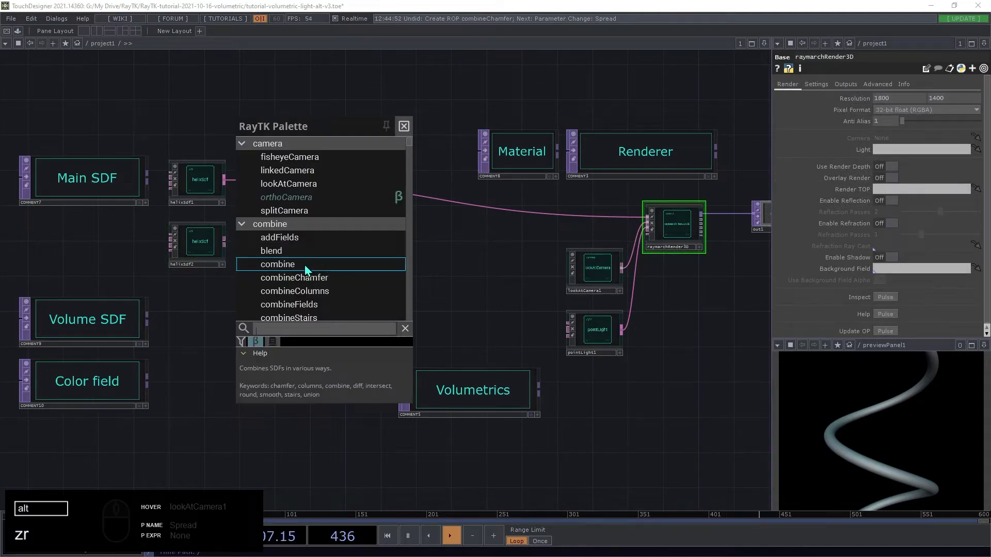
{"action": "left_click", "coordinate": [304, 265]}
{"action": "left_click_drag", "start_coordinate": [370, 273], "coordinate": [231, 191]}
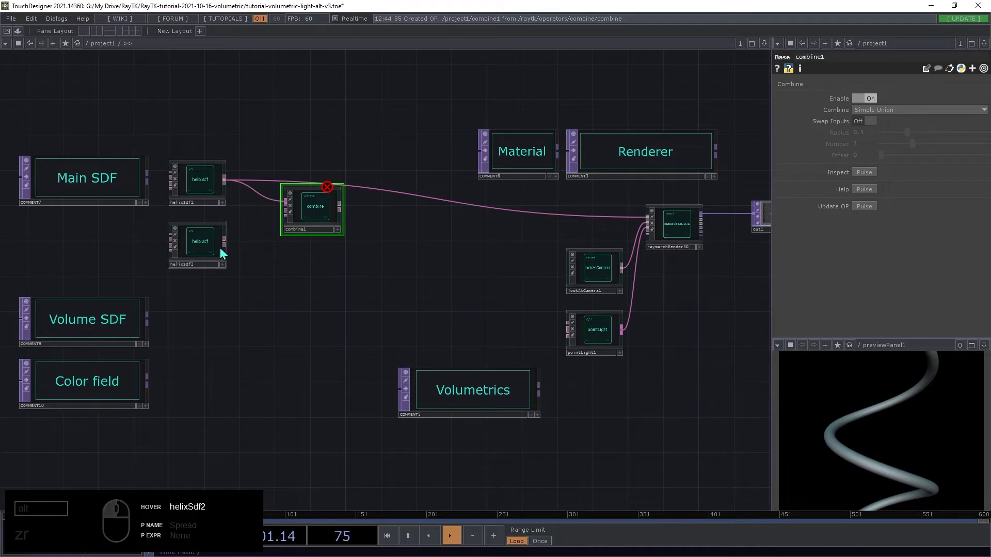
{"action": "left_click_drag", "start_coordinate": [223, 244], "coordinate": [272, 209]}
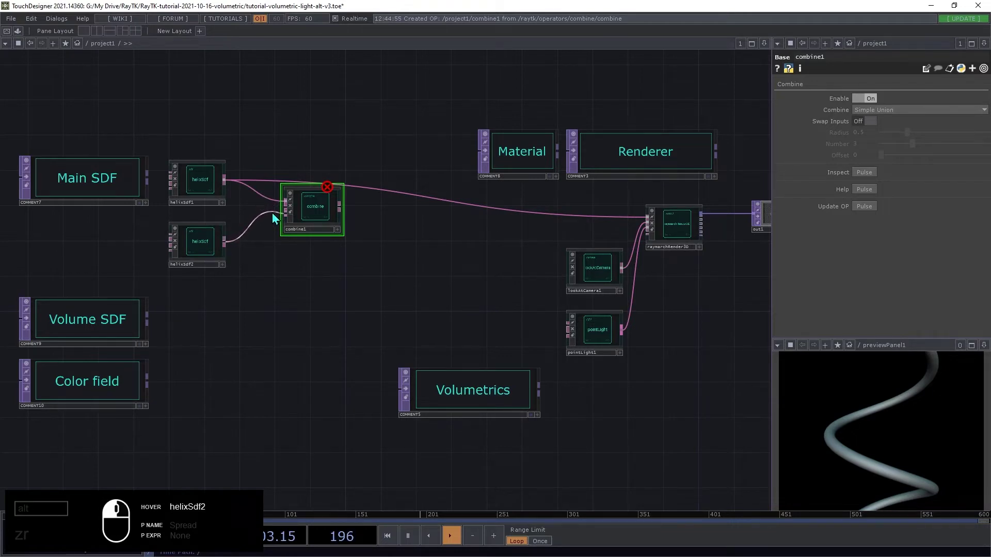
{"action": "left_click_drag", "start_coordinate": [342, 209], "coordinate": [457, 204]}
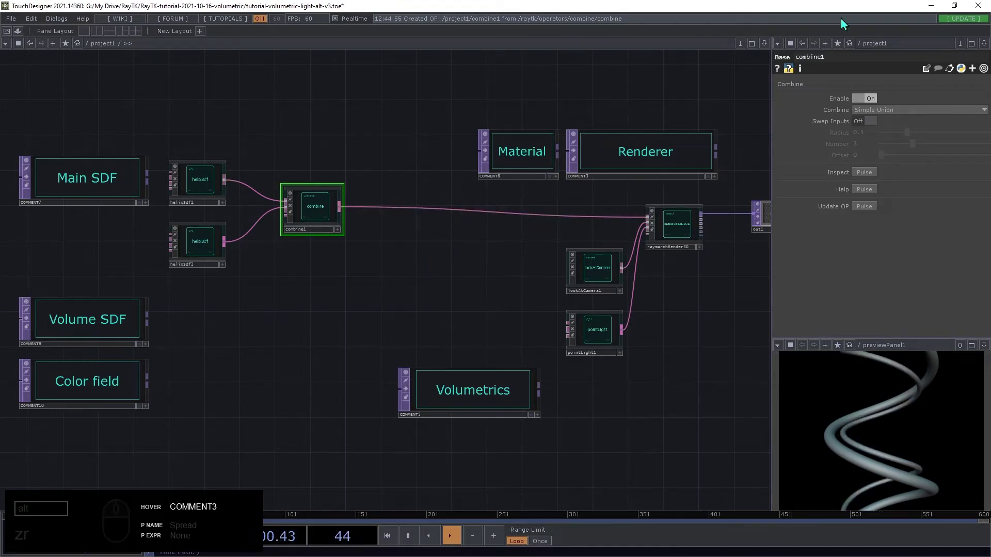
Step: Set the combine operator to Smooth Union with a Radius of 1
{"action": "left_click", "coordinate": [880, 110]}
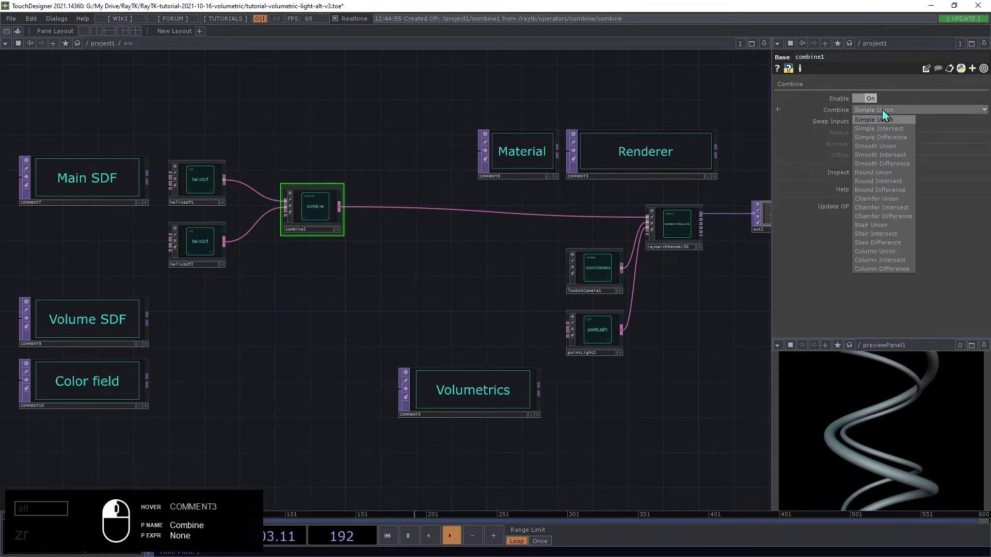
{"action": "left_click", "coordinate": [891, 150]}
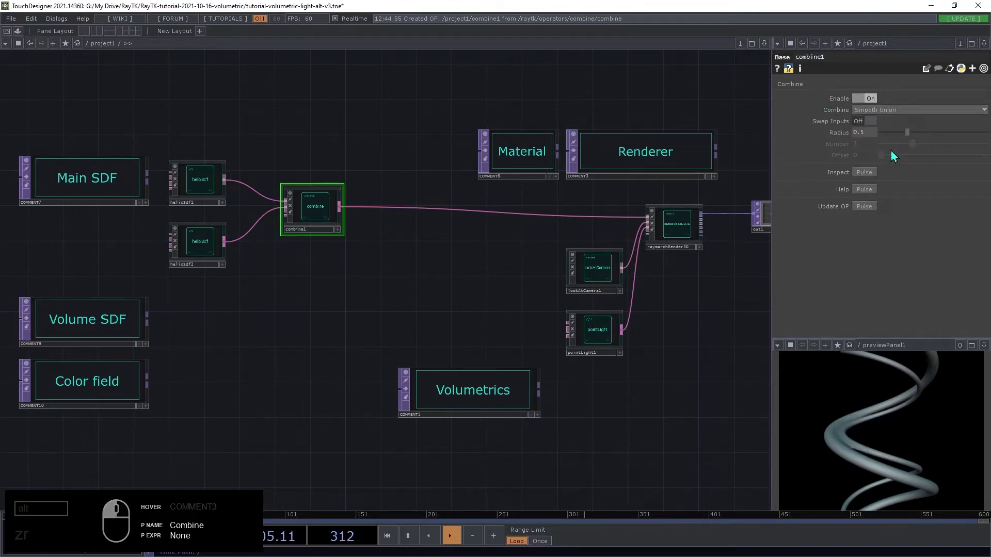
{"action": "left_click", "coordinate": [867, 132]}
{"action": "type", "text": "1"}
{"action": "key", "text": "Return"}
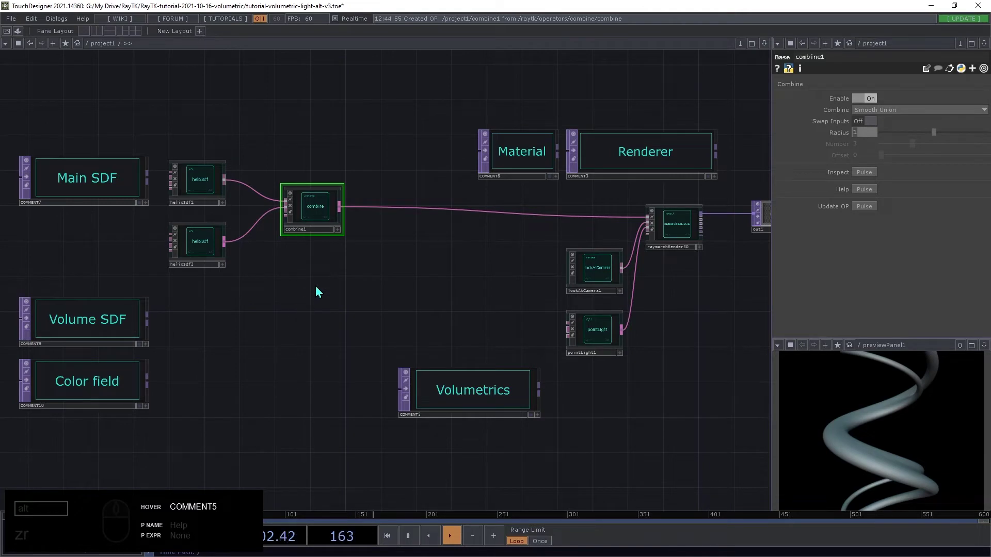
Step: Add a flip operator between the first helixSdf and the combine operator, making room for it in the chain
{"action": "left_click_drag", "start_coordinate": [319, 214], "coordinate": [380, 214]}
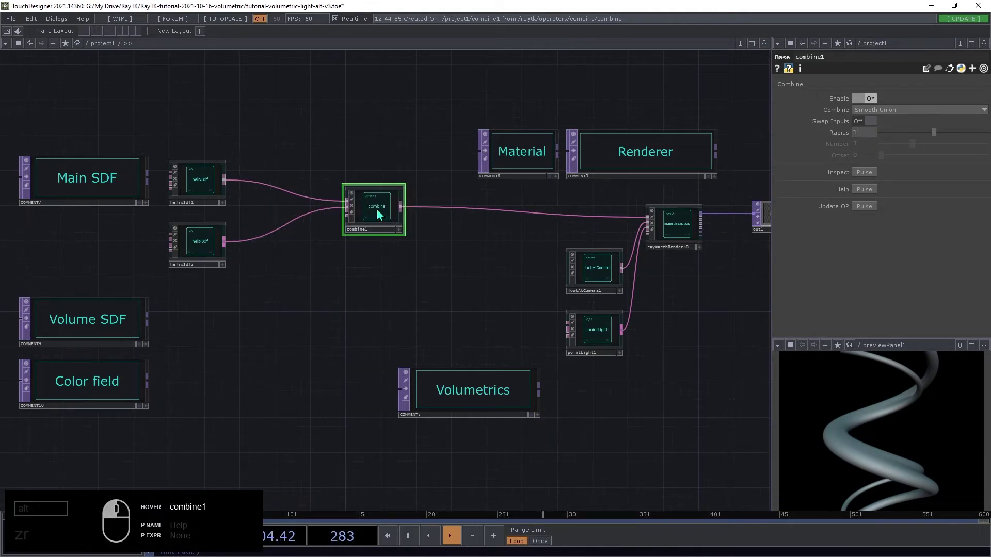
{"action": "key", "text": "alt"}
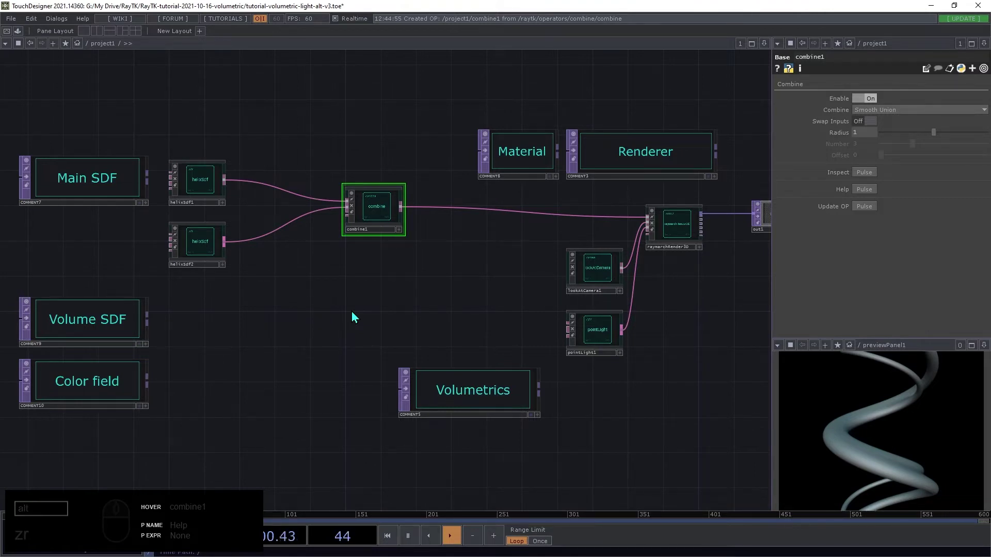
{"action": "key", "text": "alt+r"}
{"action": "type", "text": "flip"}
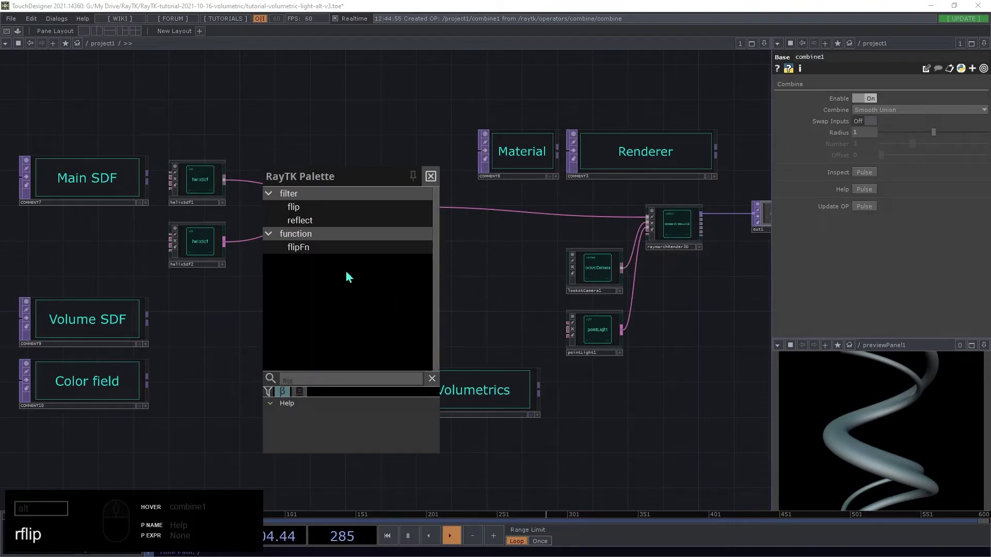
{"action": "left_click", "coordinate": [295, 207]}
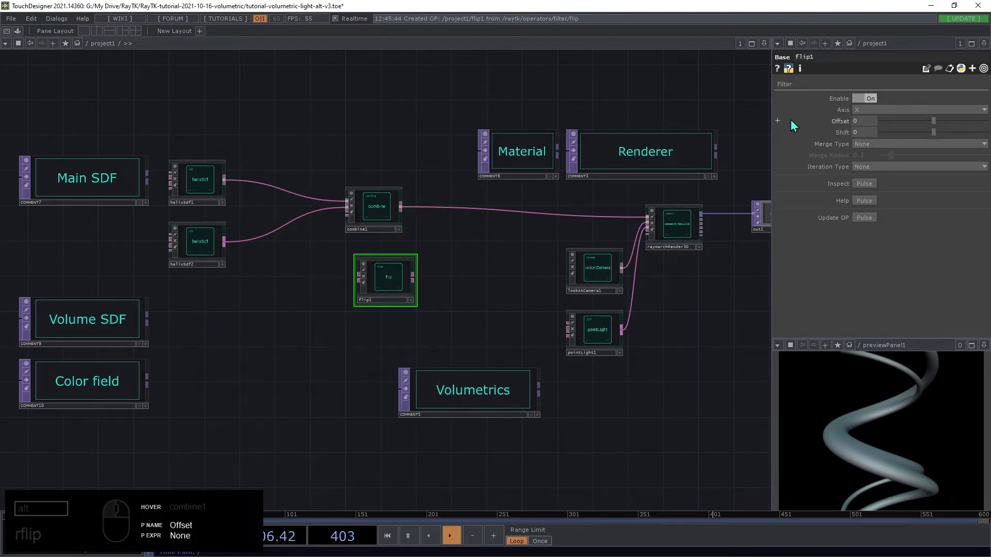
{"action": "left_click_drag", "start_coordinate": [376, 273], "coordinate": [267, 176]}
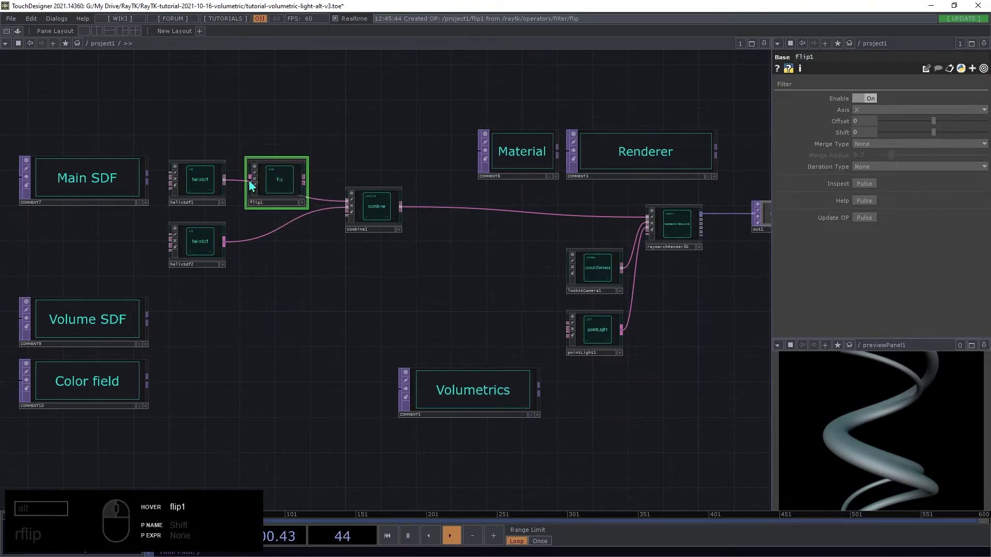
{"action": "left_click_drag", "start_coordinate": [304, 181], "coordinate": [333, 206]}
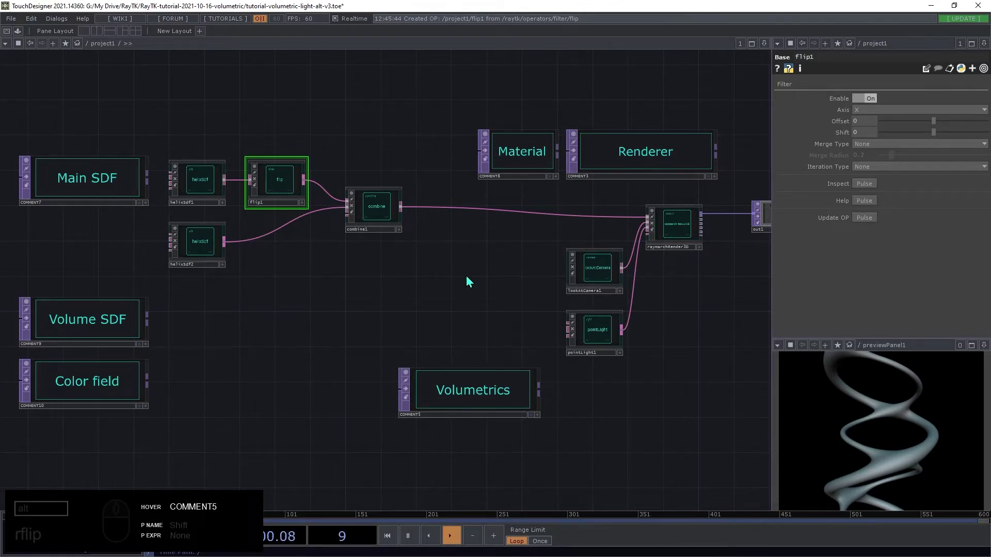
Step: Add a basicMat operator under the Material label and wire it between the combine operator and the renderer
{"action": "key", "text": "alt+r"}
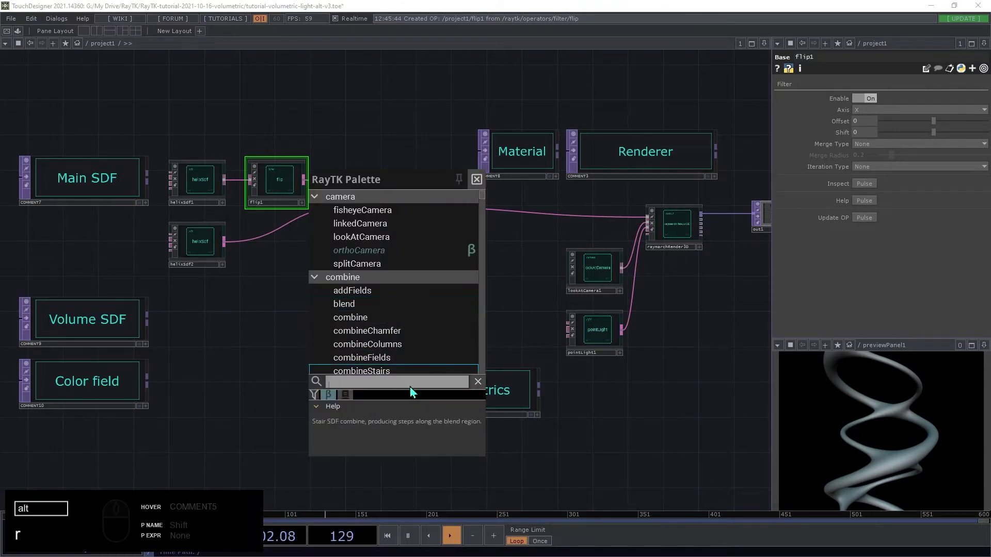
{"action": "type", "text": "bas"}
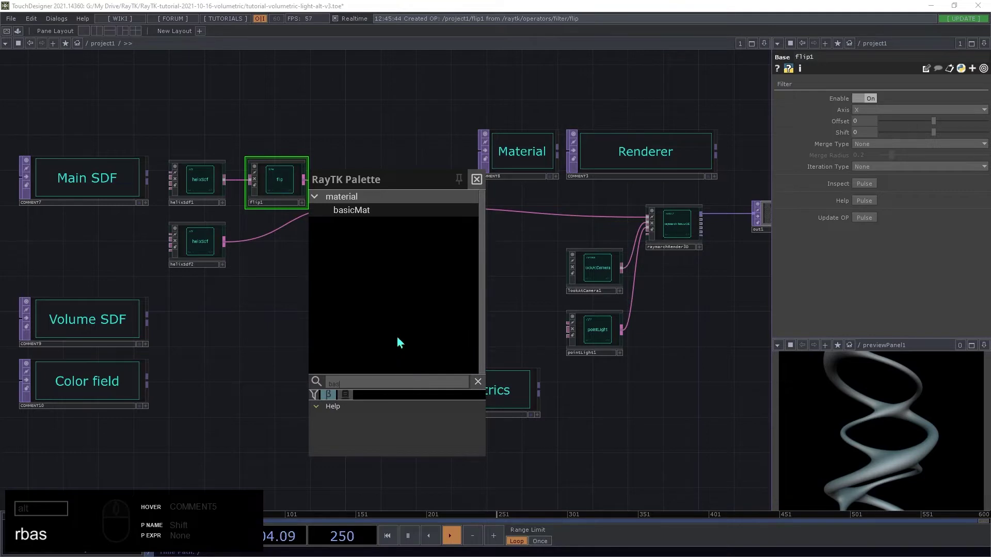
{"action": "left_click", "coordinate": [345, 213]}
{"action": "left_click", "coordinate": [427, 281]}
{"action": "left_click_drag", "start_coordinate": [428, 281], "coordinate": [401, 207]}
{"action": "left_click_drag", "start_coordinate": [516, 211], "coordinate": [515, 233]}
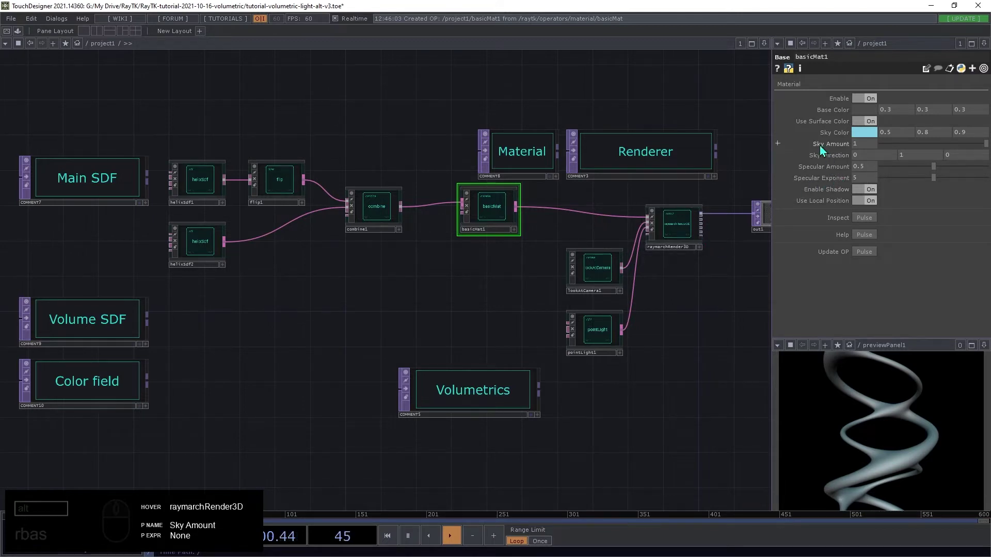
Step: Set the basicMat's Sky Amount to 0 and its Base Color to 0.2, 0.3, 0.5
{"action": "left_click_drag", "start_coordinate": [984, 144], "coordinate": [862, 176]}
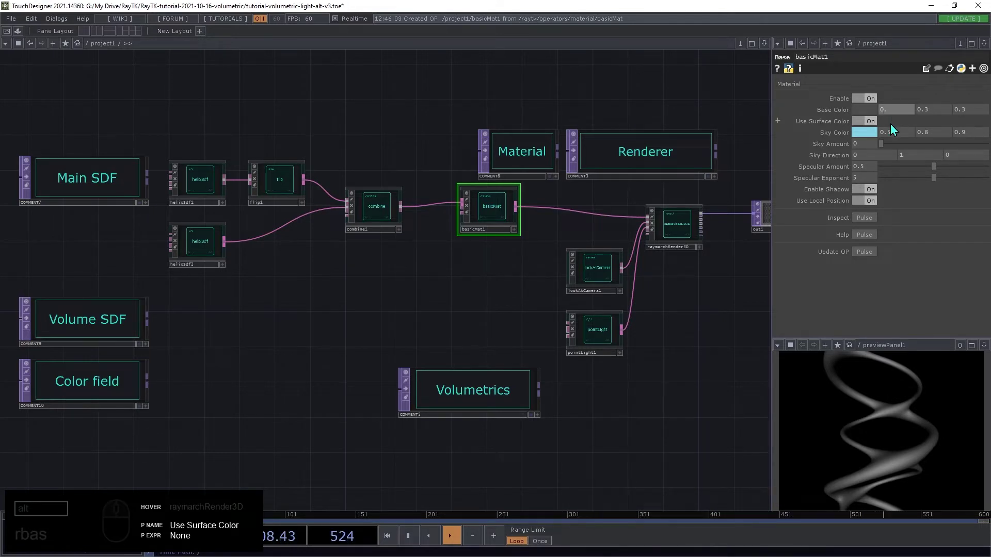
{"action": "type", "text": "2"}
{"action": "key", "text": "Tab"}
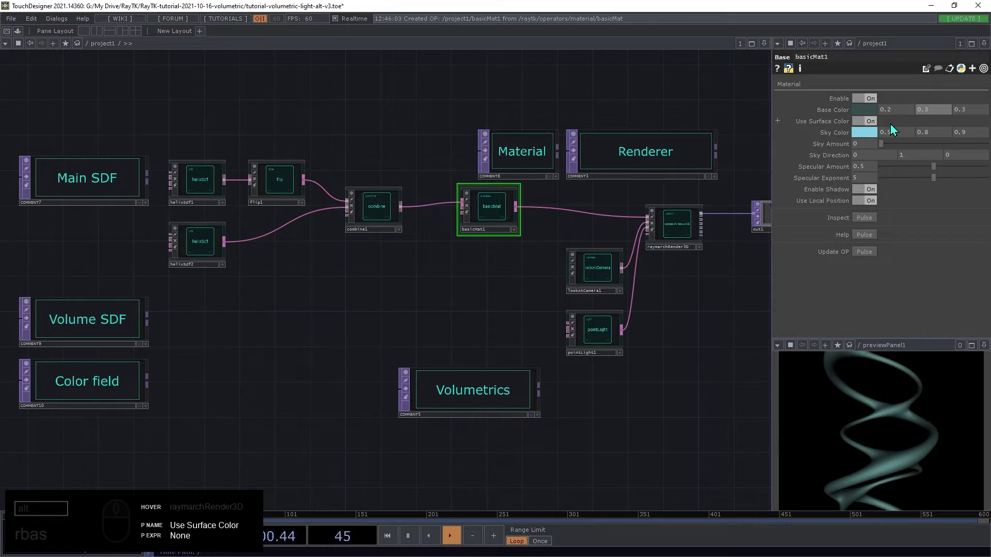
{"action": "key", "text": "Tab"}
{"action": "type", "text": "0"}
{"action": "key", "text": "Return"}
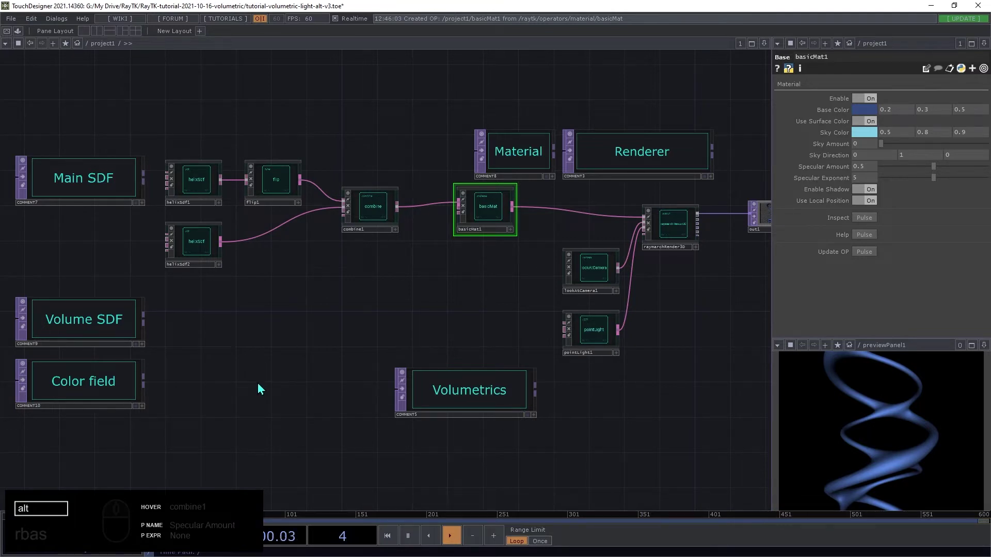
Step: Add a rotate operator between the flip and combine operators, shifting the combine and basicMat operators along to make room
{"action": "key", "text": "alt+r"}
{"action": "type", "text": "r"}
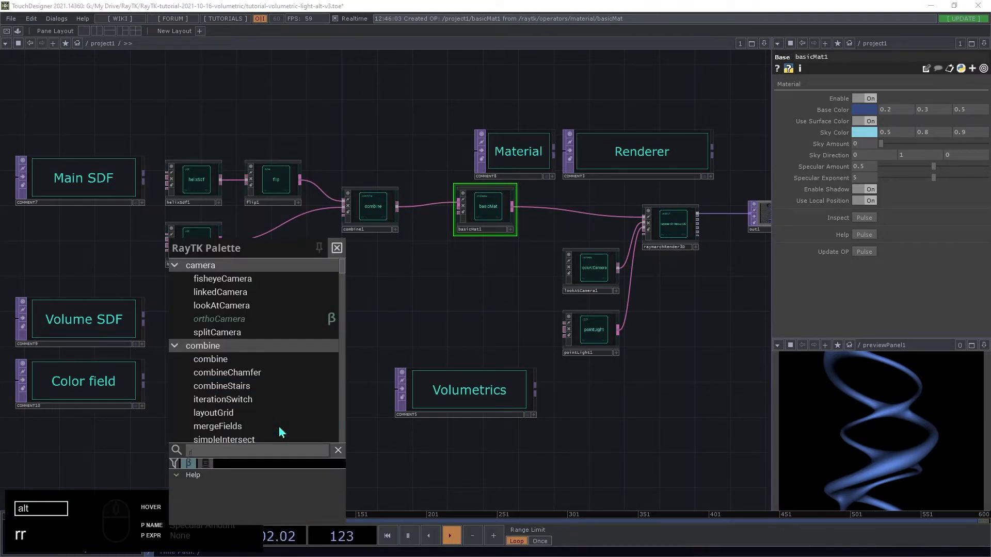
{"action": "type", "text": "ot"}
{"action": "left_click", "coordinate": [225, 282]}
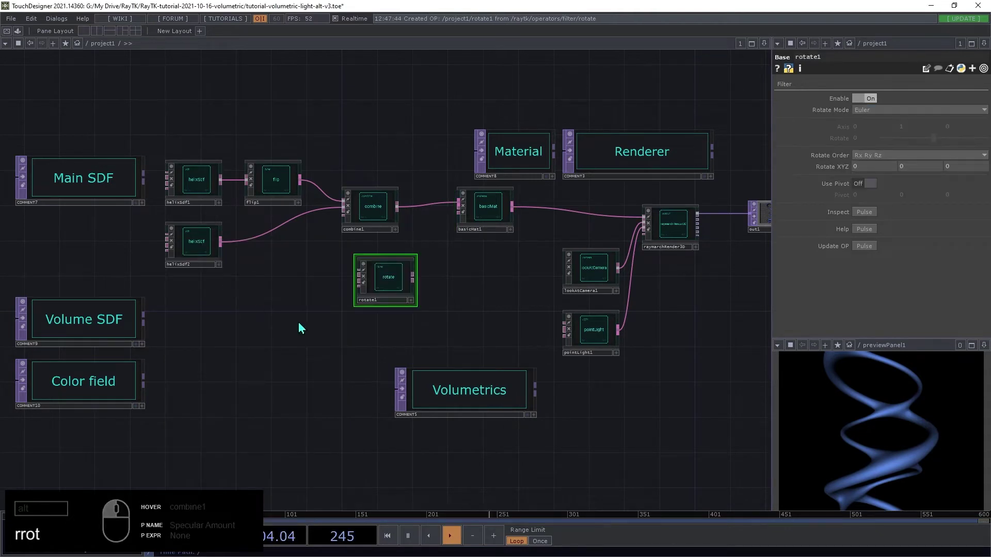
{"action": "left_click_drag", "start_coordinate": [372, 214], "coordinate": [408, 213]}
{"action": "left_click_drag", "start_coordinate": [393, 294], "coordinate": [350, 195]}
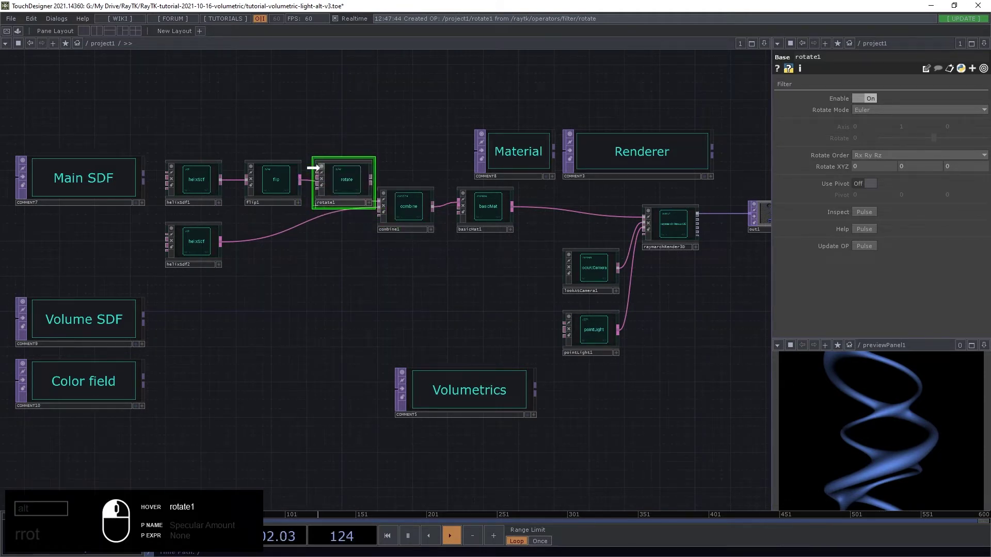
{"action": "left_click_drag", "start_coordinate": [371, 186], "coordinate": [408, 214]}
{"action": "left_click_drag", "start_coordinate": [484, 208], "coordinate": [506, 206]}
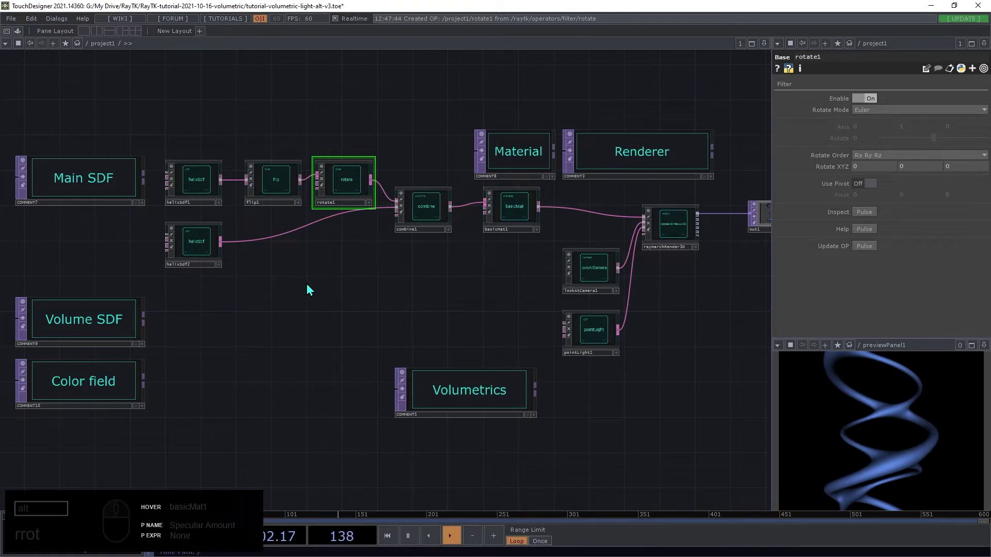
Step: Duplicate the rotate operator and wire the copy between the second helixSdf and the combine operator's second input
{"action": "left_click", "coordinate": [352, 185]}
{"action": "key", "text": "ctrl+c"}
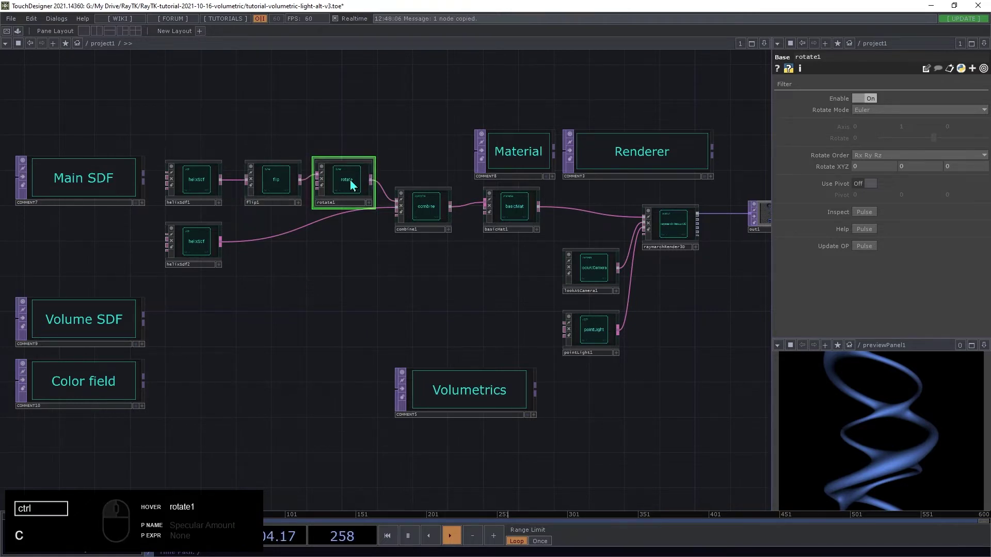
{"action": "key", "text": "ctrl+v"}
{"action": "left_click_drag", "start_coordinate": [317, 228], "coordinate": [221, 241]}
{"action": "left_click_drag", "start_coordinate": [373, 242], "coordinate": [384, 214]}
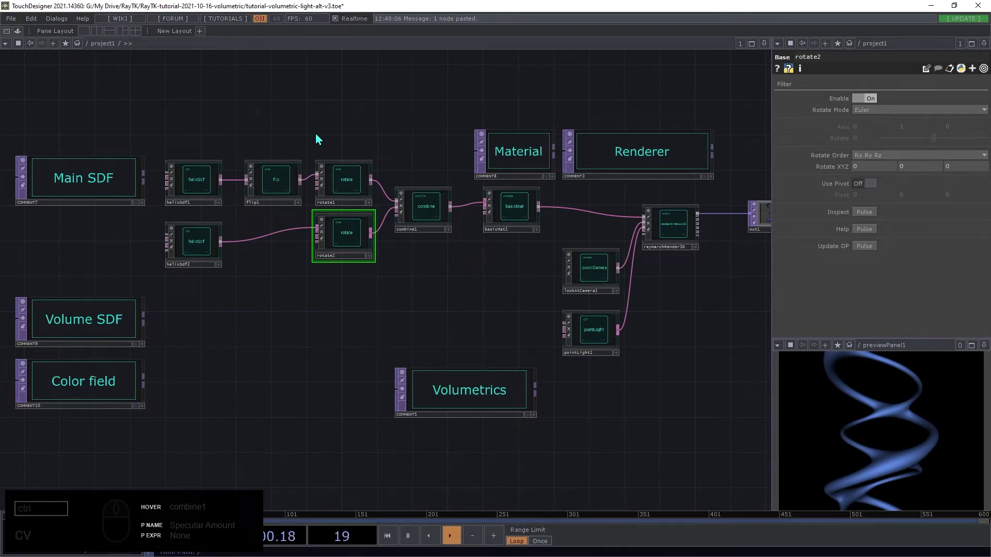
{"action": "key", "text": "alt+r"}
{"action": "type", "text": "rot"}
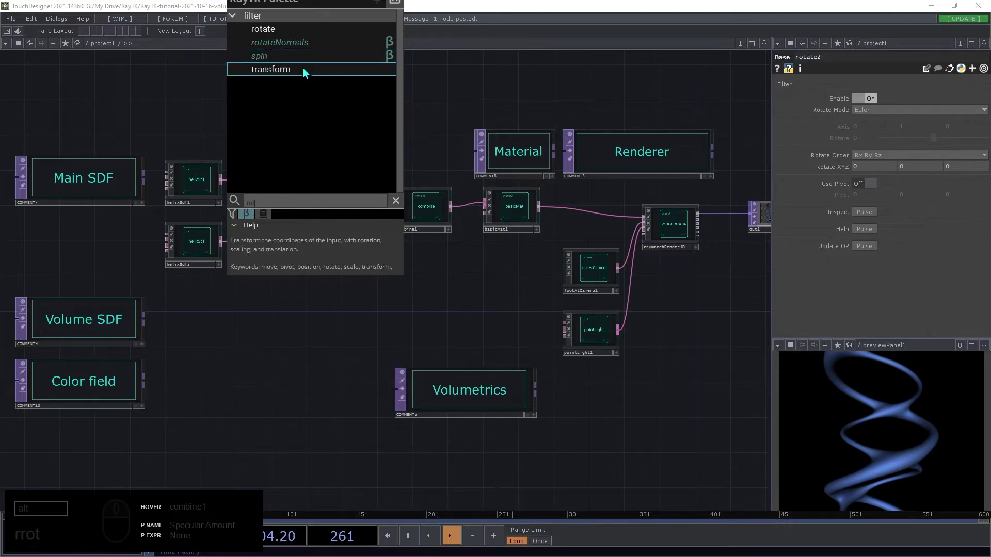
{"action": "left_click", "coordinate": [395, 2]}
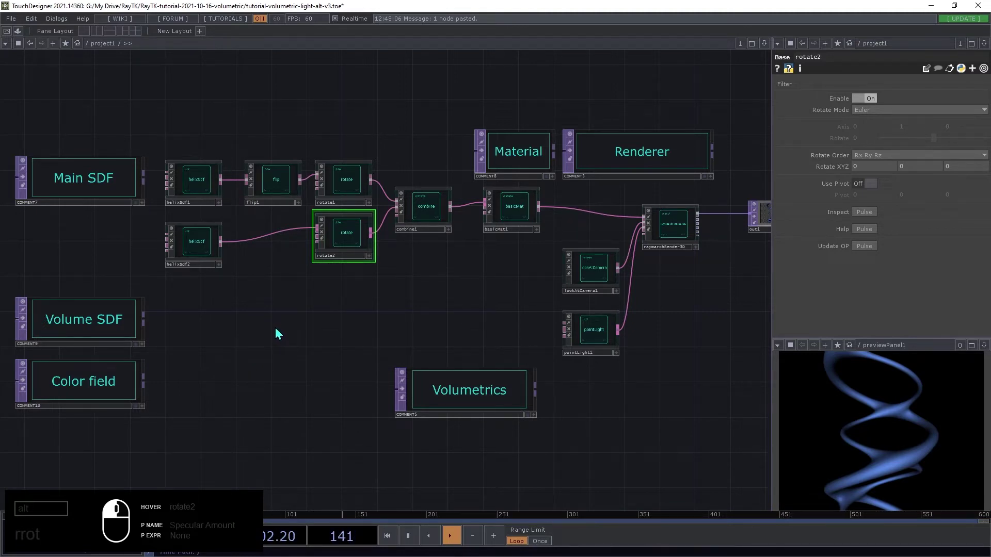
Step: Add a Constant CHOP above the first helixSdf operator
{"action": "key", "text": "Tab"}
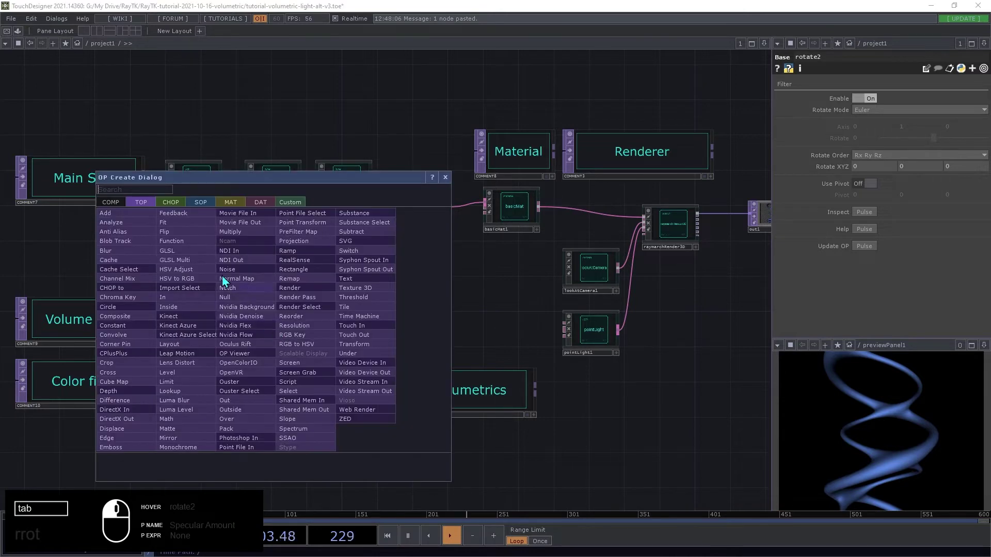
{"action": "left_click", "coordinate": [173, 206]}
{"action": "type", "text": "c"}
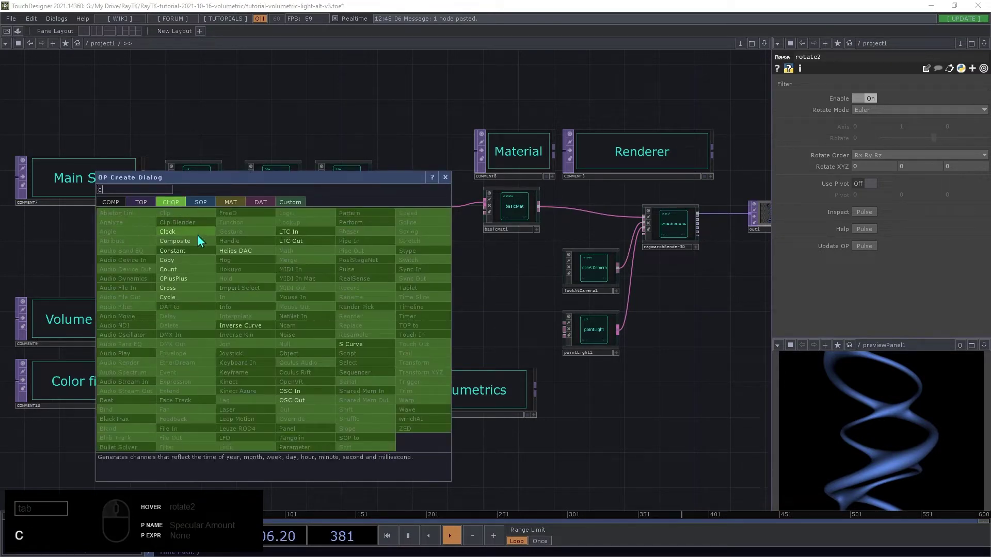
{"action": "left_click", "coordinate": [189, 250]}
{"action": "left_click", "coordinate": [195, 125]}
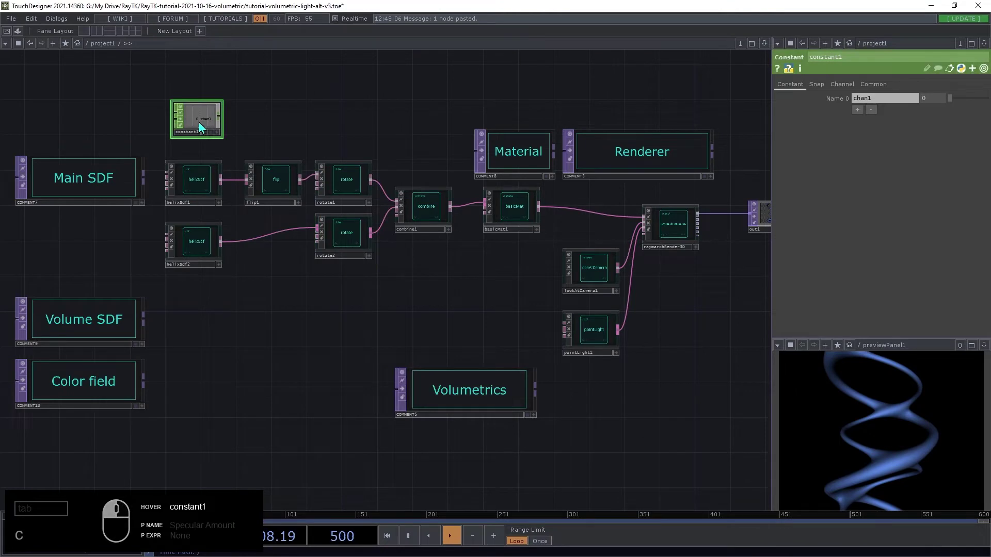
Step: Give the Constant CHOP a second channel and name its two channels r1 and r2
{"action": "left_click", "coordinate": [858, 110]}
{"action": "left_click", "coordinate": [881, 98]}
{"action": "type", "text": "r1"}
{"action": "left_click", "coordinate": [912, 110]}
{"action": "type", "text": "r2"}
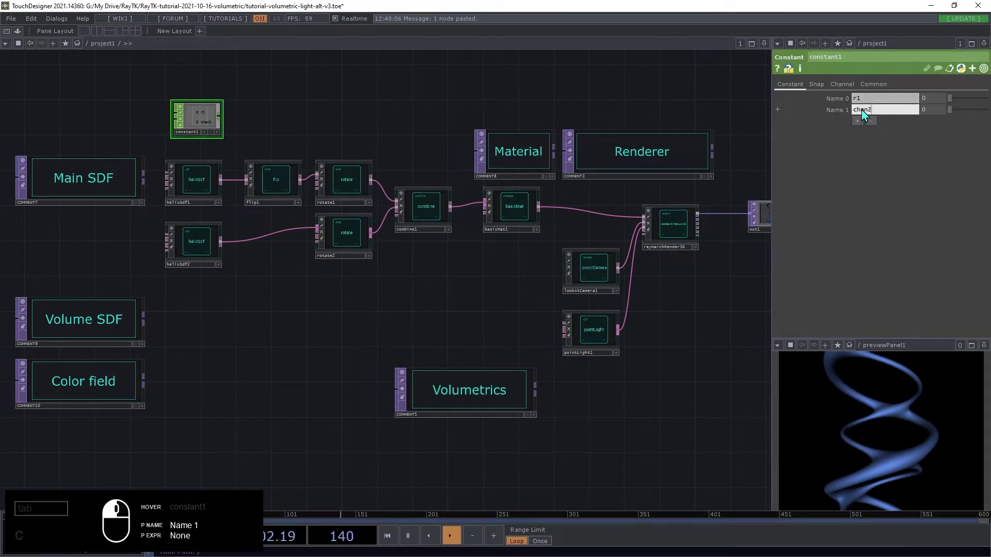
{"action": "left_click", "coordinate": [887, 248]}
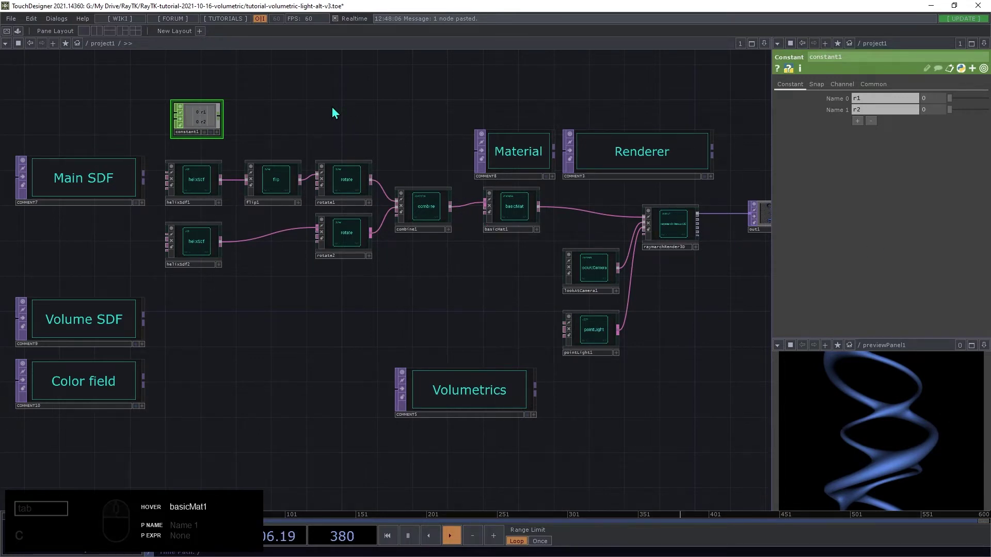
Step: Add a Math CHOP fed by the Constant CHOP and set its Multiply to 180
{"action": "key", "text": "Tab"}
{"action": "type", "text": "mat"}
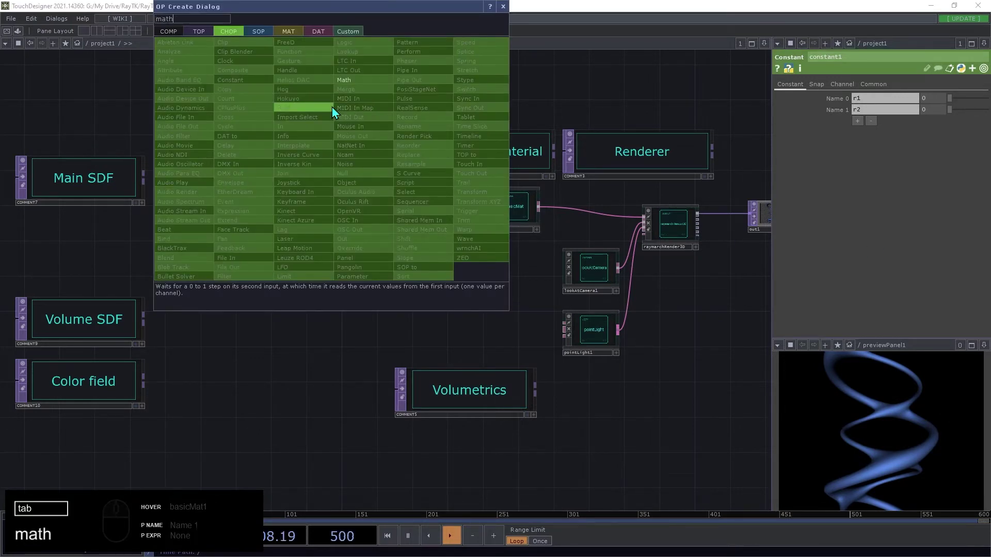
{"action": "left_click", "coordinate": [356, 84]}
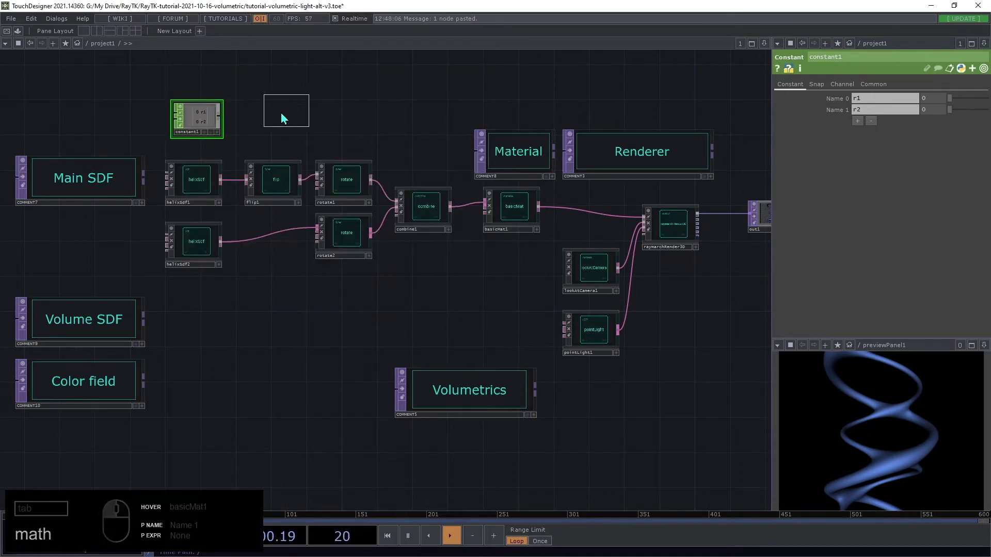
{"action": "left_click", "coordinate": [252, 122]}
{"action": "left_click_drag", "start_coordinate": [234, 118], "coordinate": [221, 116]}
{"action": "left_click", "coordinate": [803, 84]}
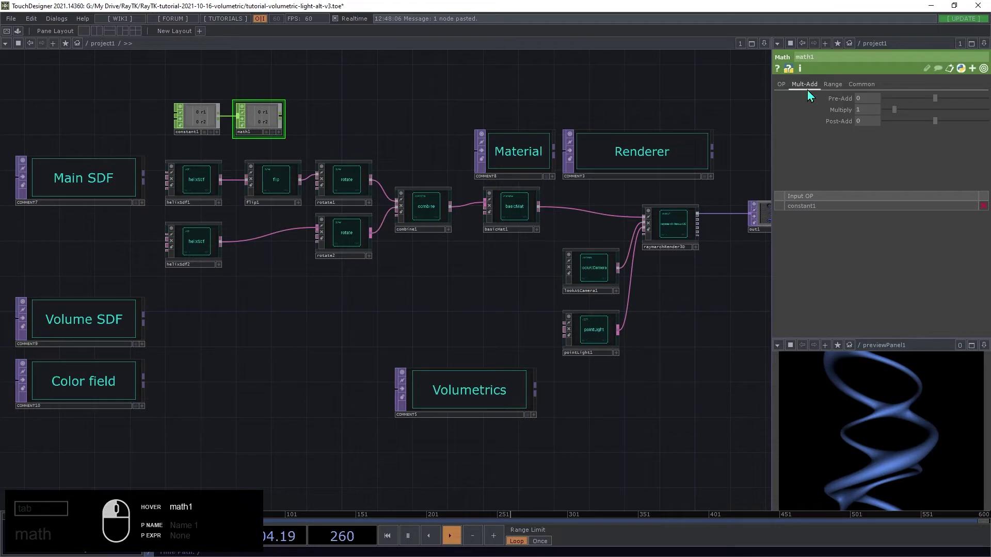
{"action": "type", "text": "180"}
{"action": "key", "text": "Tab"}
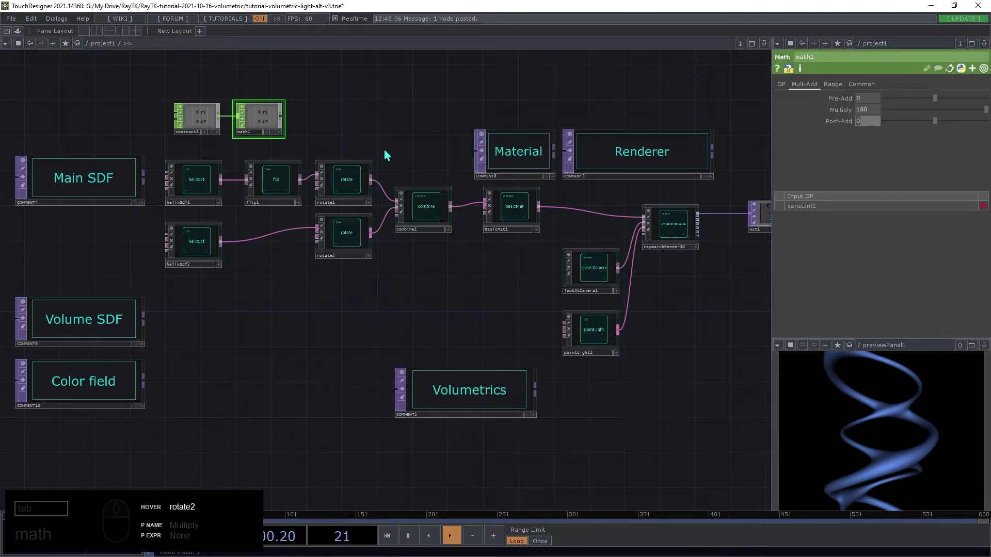
Step: Add a Speed CHOP wired to the Math CHOP's output
{"action": "left_click", "coordinate": [281, 121]}
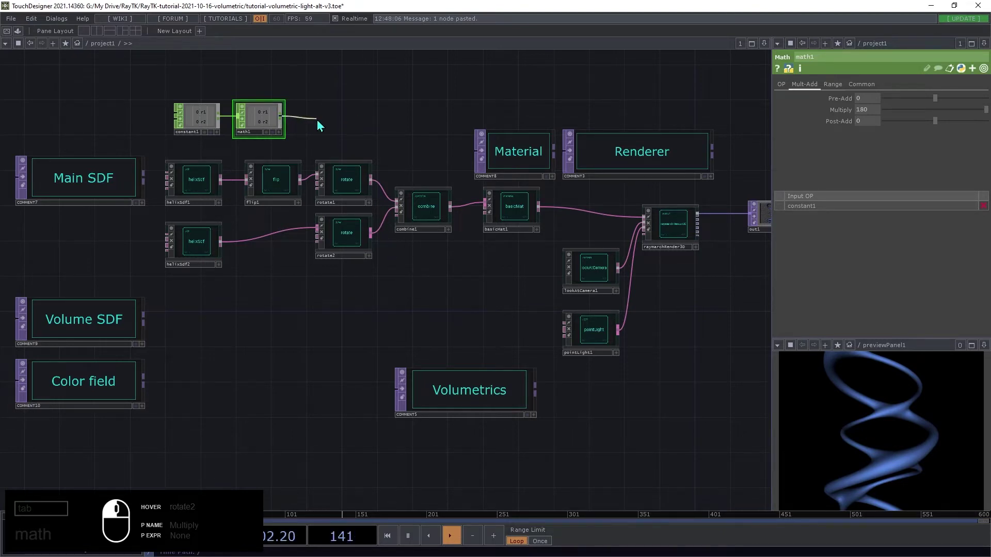
{"action": "key", "text": "Tab"}
{"action": "type", "text": "sp"}
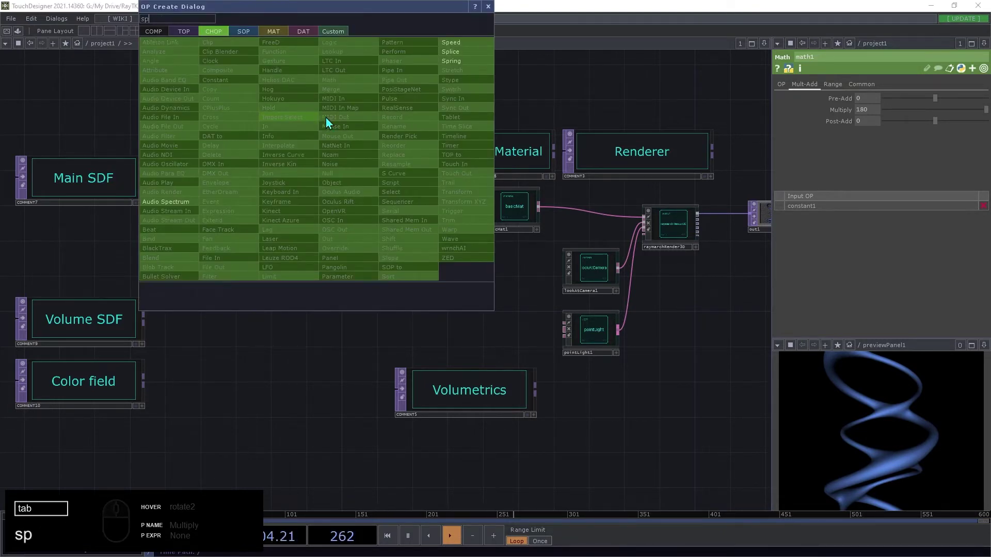
{"action": "left_click", "coordinate": [465, 45]}
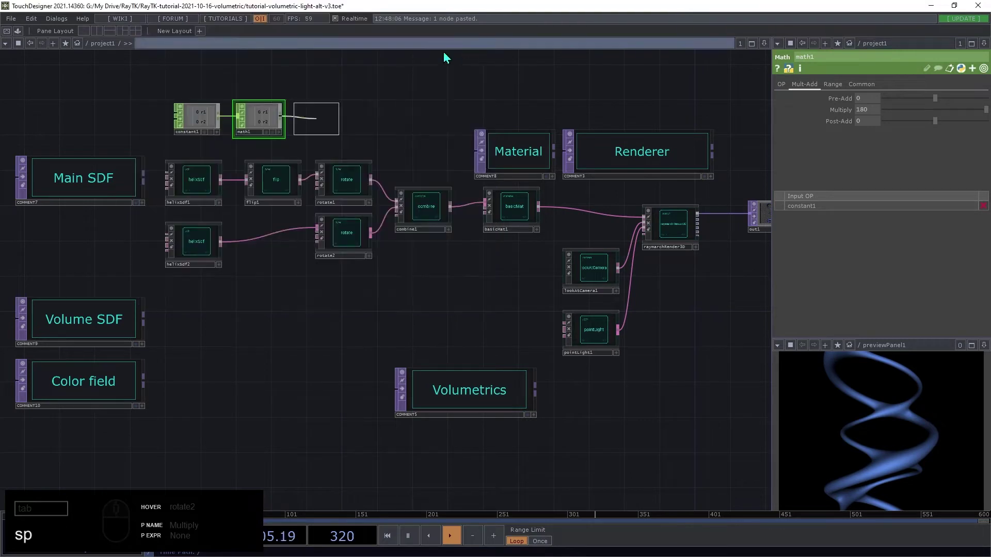
{"action": "left_click", "coordinate": [332, 119]}
Step: Append a Null CHOP after the Speed CHOP and rename it rotates
{"action": "key", "text": "alt+n"}
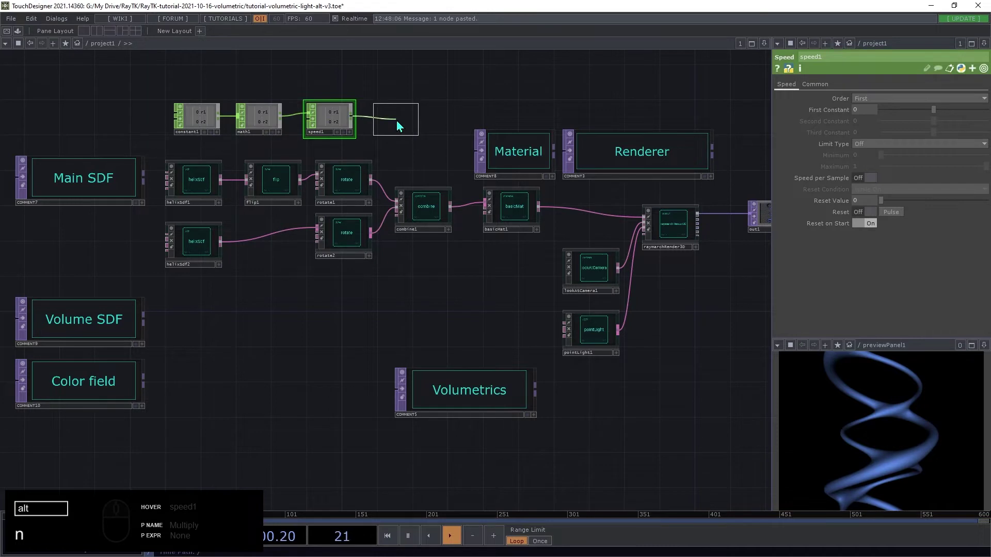
{"action": "left_click", "coordinate": [394, 120]}
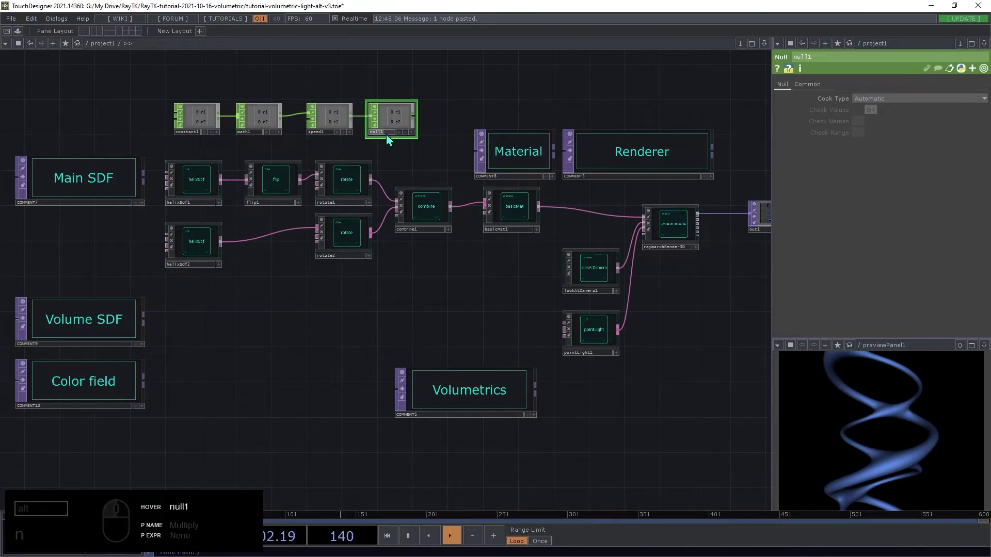
{"action": "type", "text": "rotates"}
{"action": "key", "text": "Return"}
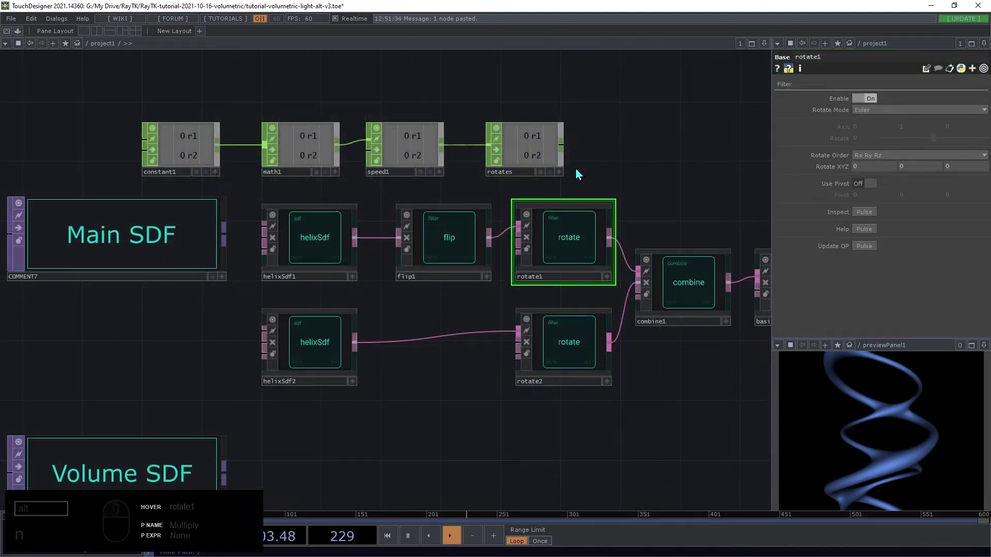
Step: Drive the Y value of Rotate XYZ on rotate1 with a CHOP reference to the rotates channel r1
{"action": "left_click", "coordinate": [558, 172]}
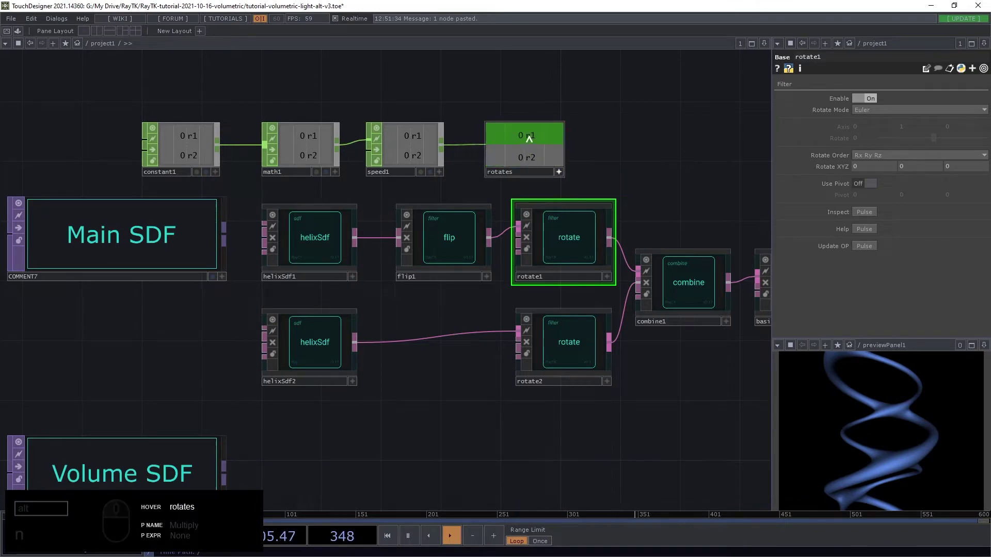
{"action": "left_click_drag", "start_coordinate": [531, 139], "coordinate": [914, 168]}
{"action": "left_click", "coordinate": [909, 160]}
Step: Drive the Y value of Rotate XYZ on rotate2 with a CHOP reference to the rotates channel r2
{"action": "left_click", "coordinate": [568, 342]}
{"action": "left_click_drag", "start_coordinate": [534, 161], "coordinate": [531, 161]}
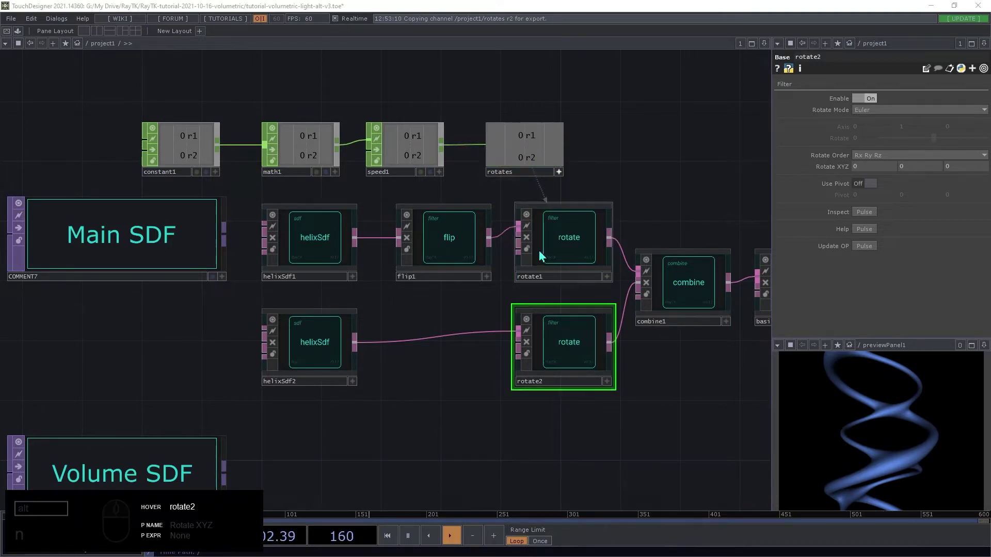
{"action": "left_click_drag", "start_coordinate": [529, 160], "coordinate": [918, 169]}
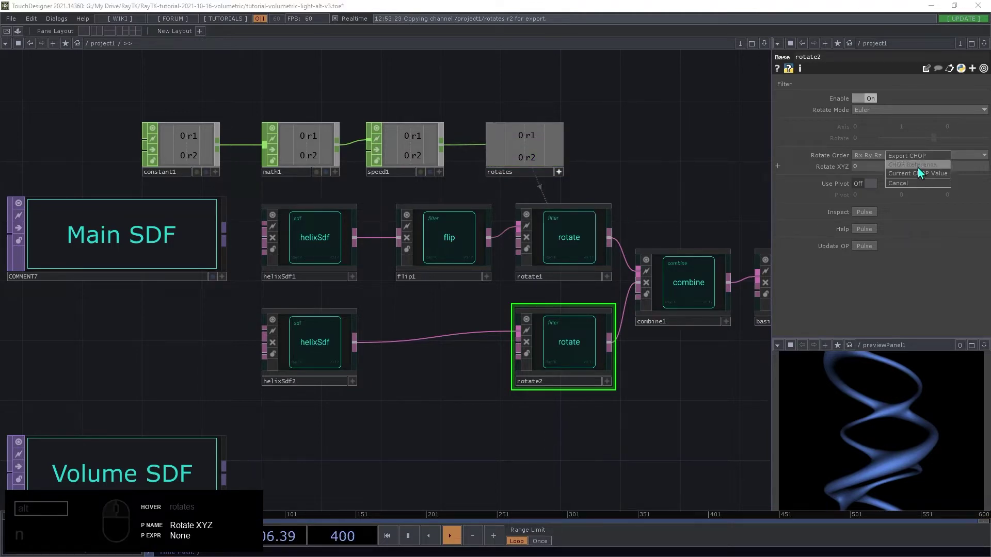
{"action": "left_click", "coordinate": [918, 170]}
{"action": "left_click", "coordinate": [559, 173]}
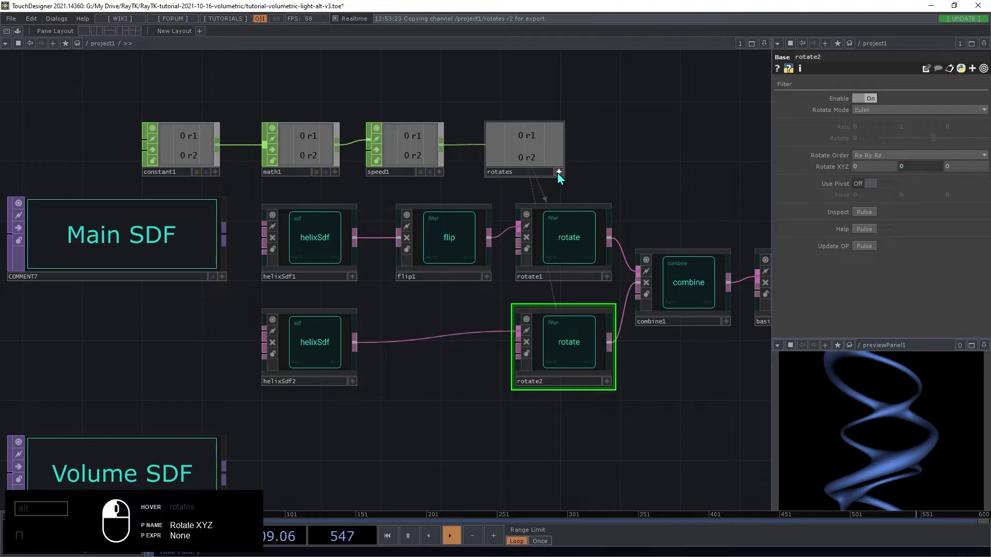
Step: Test the helix rotation by varying r1 and r2 on the Constant CHOP, and return both to 0
{"action": "left_click", "coordinate": [199, 153]}
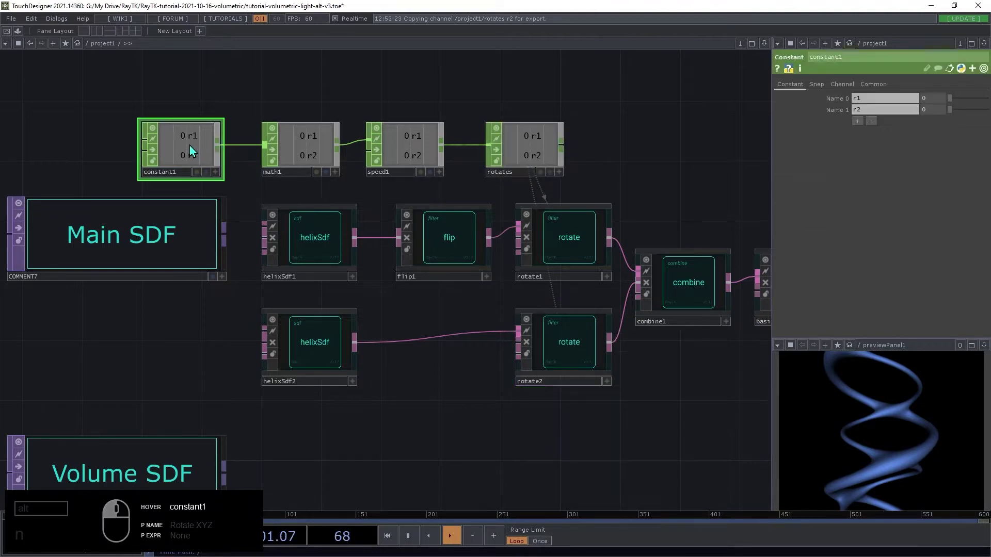
{"action": "left_click", "coordinate": [950, 99]}
{"action": "left_click_drag", "start_coordinate": [950, 98], "coordinate": [958, 144]}
{"action": "left_click_drag", "start_coordinate": [962, 104], "coordinate": [918, 125]}
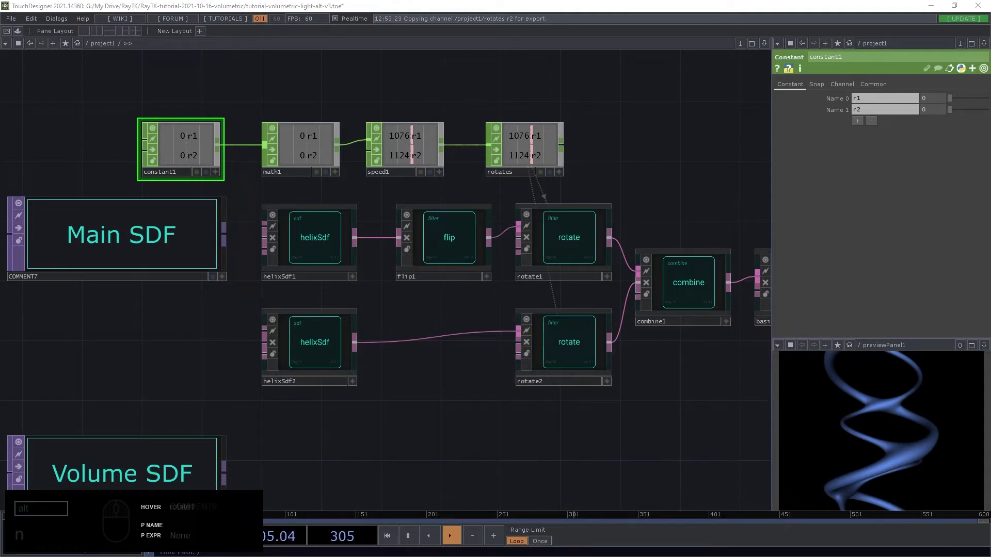
Step: Add a volumetricRayCast operator from the RayTK palette and place it just above the Volumetrics label
{"action": "scroll", "coordinate": [645, 181], "scroll_direction": "down", "scroll_amount": 1}
{"action": "left_click_drag", "start_coordinate": [645, 180], "coordinate": [595, 169]}
{"action": "scroll", "coordinate": [49, 109], "scroll_direction": "down", "scroll_amount": 4}
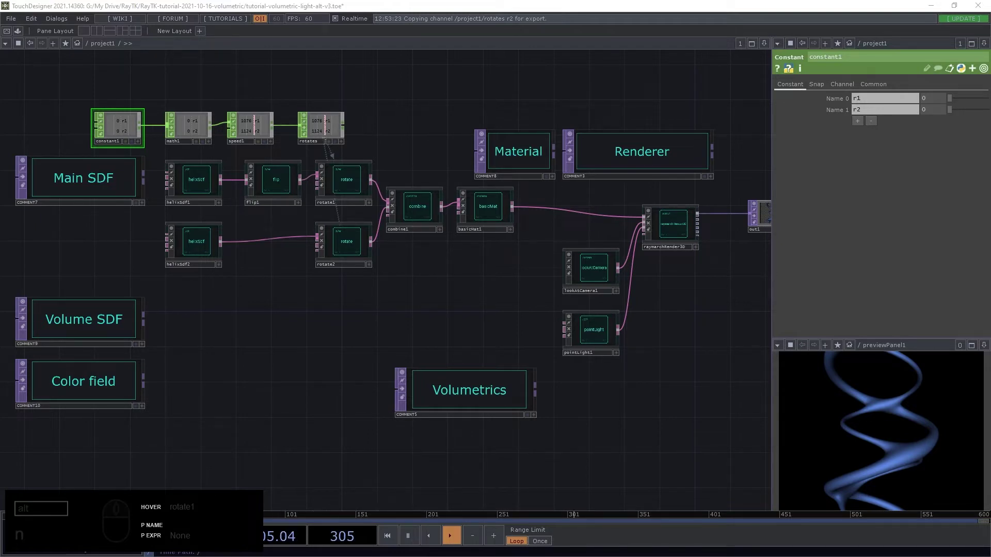
{"action": "left_click", "coordinate": [414, 318]}
{"action": "key", "text": "alt+Tab"}
{"action": "key", "text": "alt+r"}
{"action": "type", "text": "vol"}
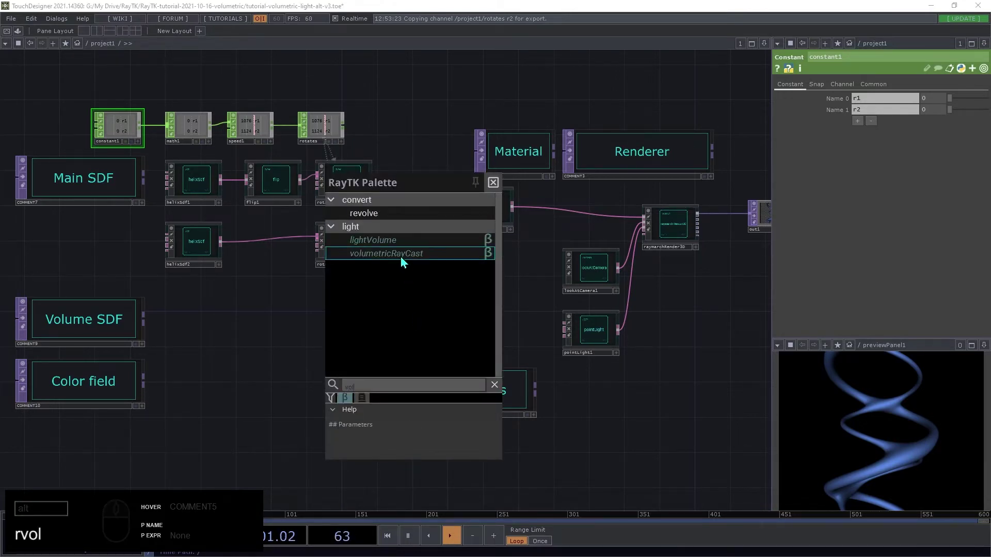
{"action": "left_click", "coordinate": [402, 254]}
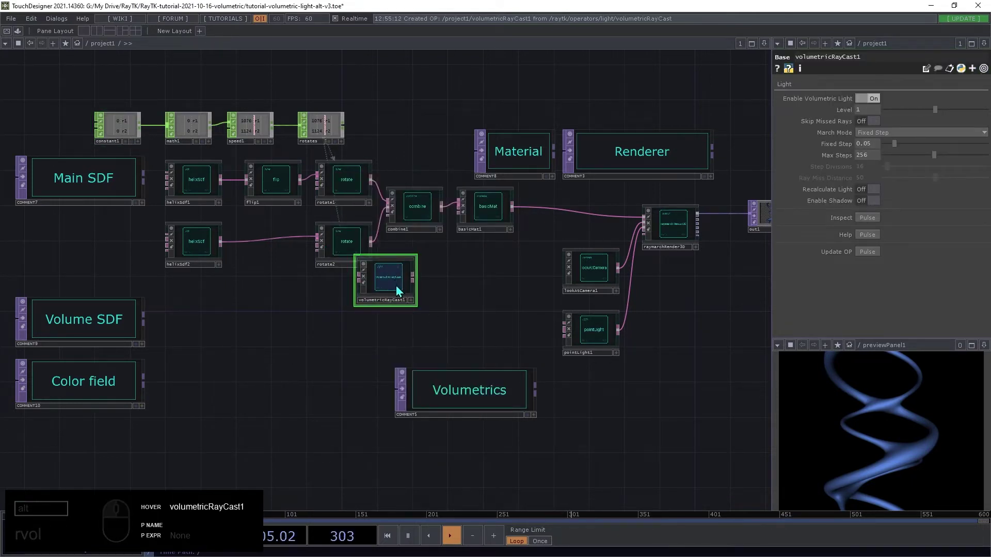
{"action": "left_click_drag", "start_coordinate": [396, 292], "coordinate": [502, 334]}
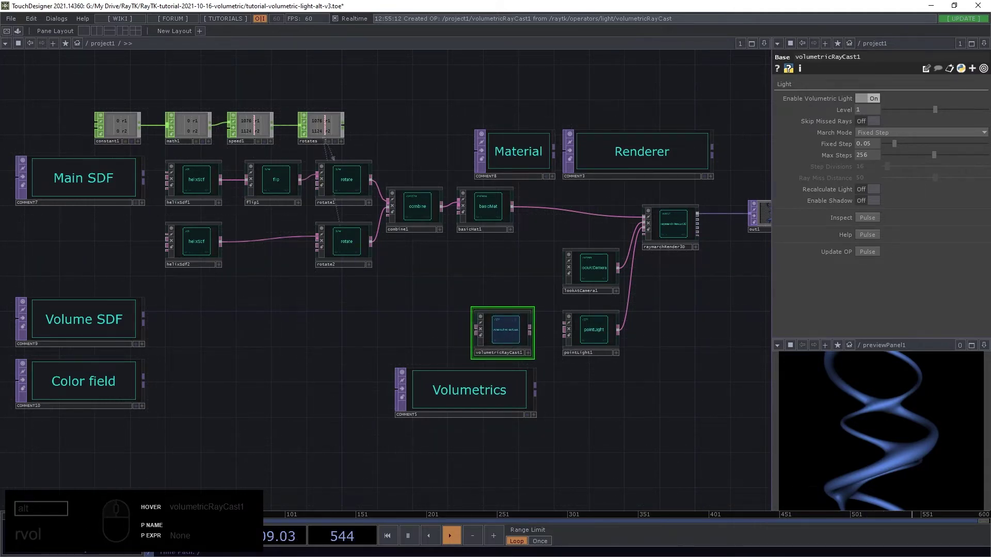
Step: Enable Secondary Ray Cast on raymarchRender3D and assign volumetricRayCast1 as its secondary ray cast
{"action": "scroll", "coordinate": [565, 317], "scroll_direction": "up", "scroll_amount": 1}
{"action": "scroll", "coordinate": [702, 358], "scroll_direction": "up", "scroll_amount": 2}
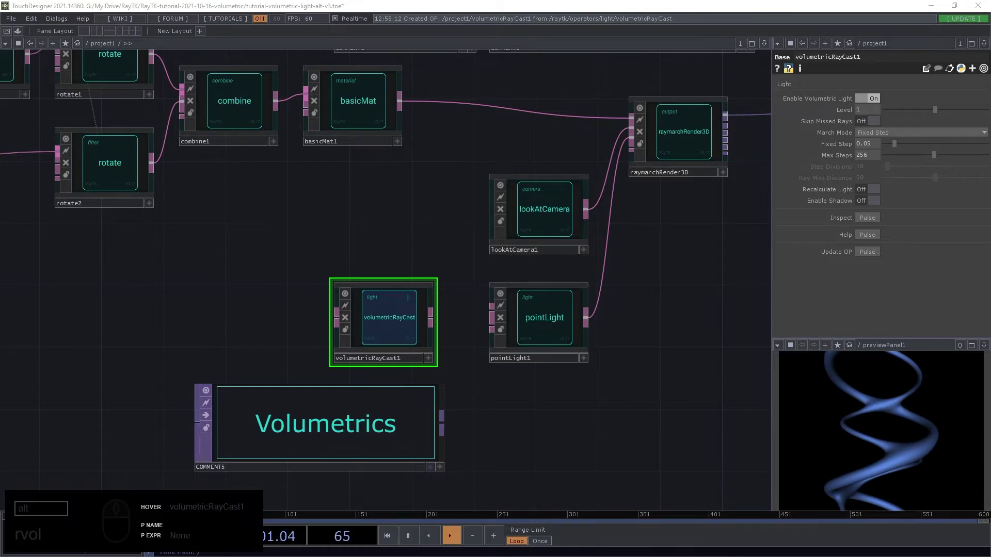
{"action": "left_click", "coordinate": [676, 173]}
{"action": "left_click", "coordinate": [821, 87]}
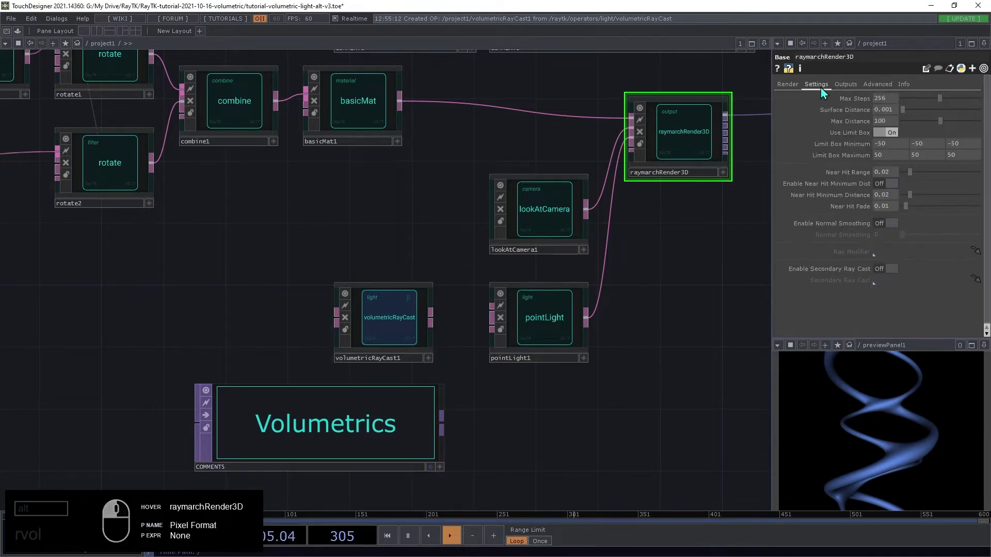
{"action": "left_click", "coordinate": [881, 269]}
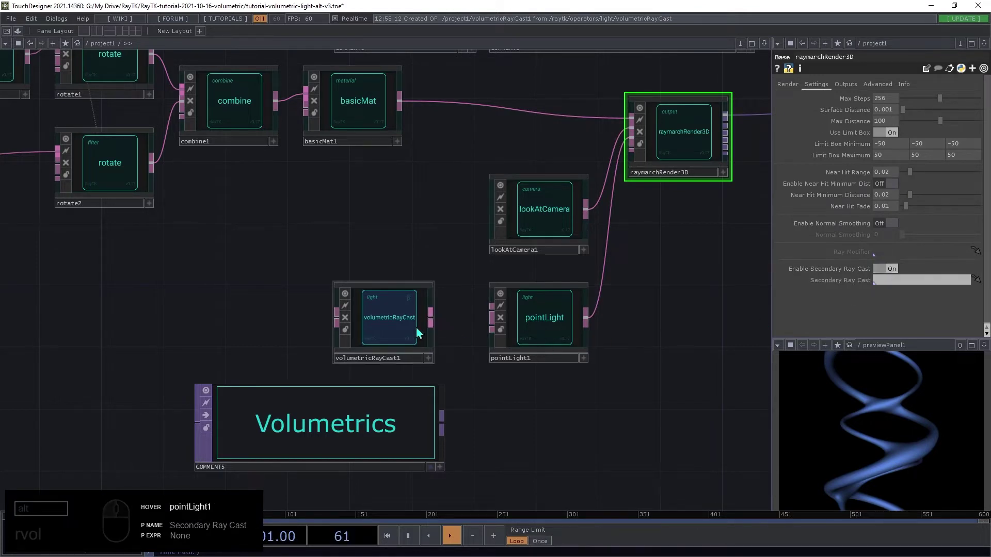
{"action": "left_click_drag", "start_coordinate": [378, 328], "coordinate": [904, 281]}
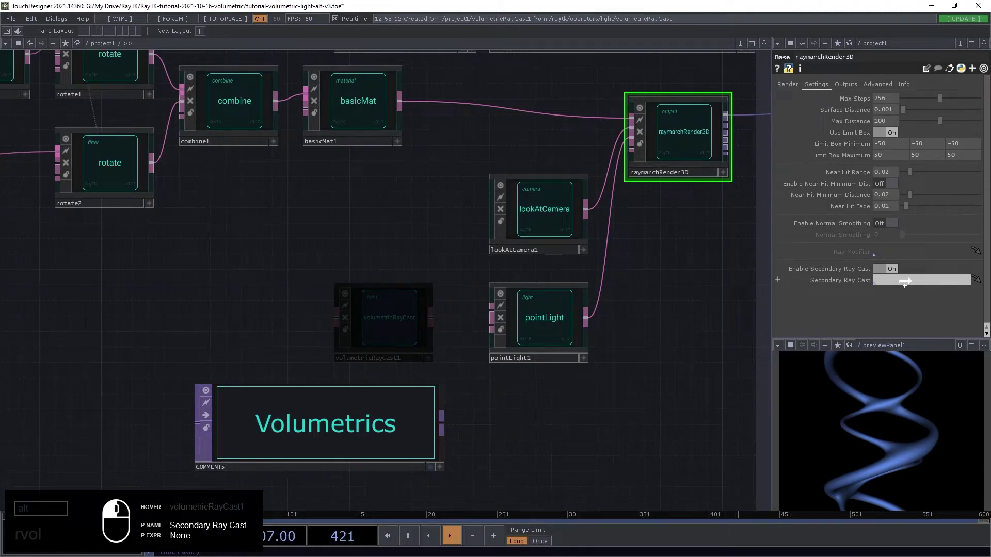
{"action": "left_click_drag", "start_coordinate": [904, 282], "coordinate": [912, 283]}
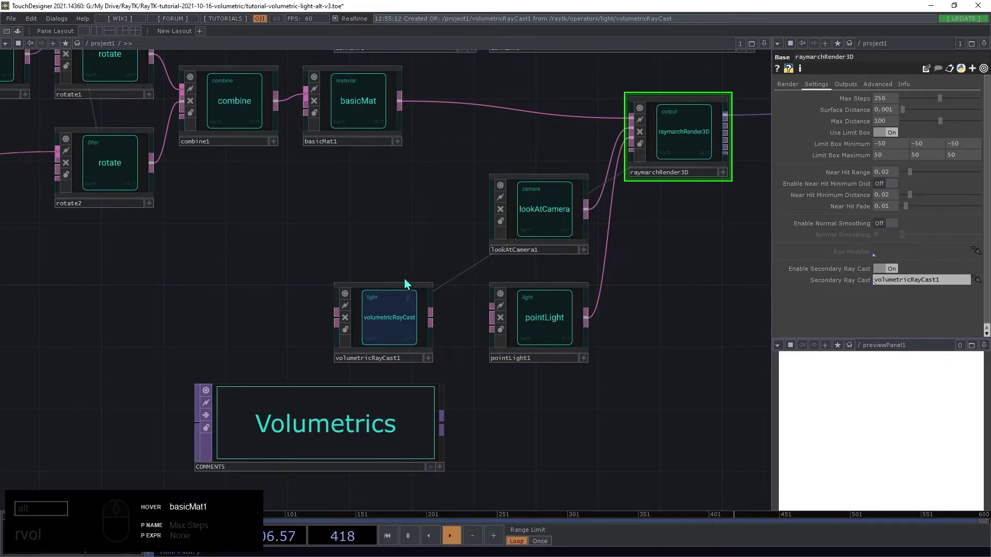
Step: Set the volumetricRayCast operator's Level to 0.05
{"action": "left_click", "coordinate": [392, 305]}
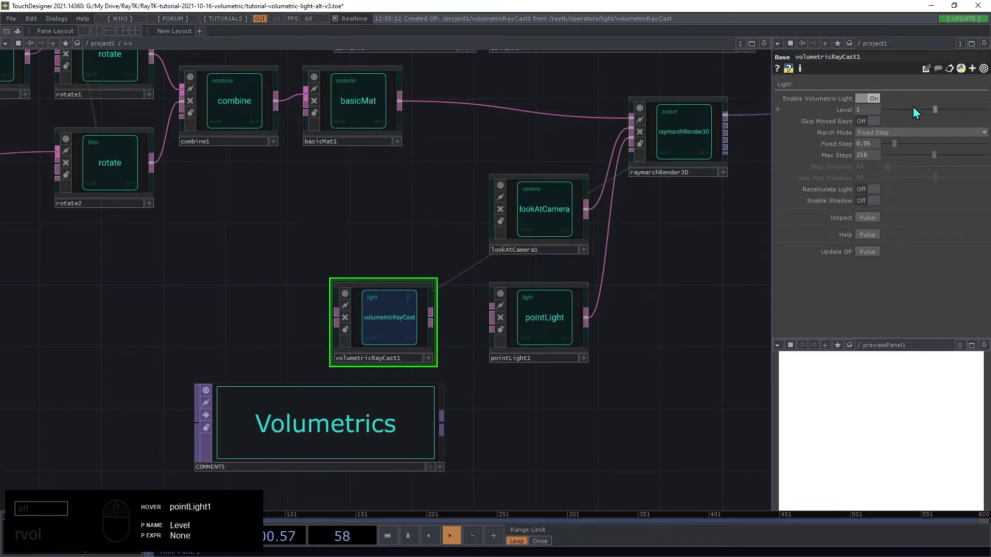
{"action": "left_click_drag", "start_coordinate": [932, 109], "coordinate": [888, 111]}
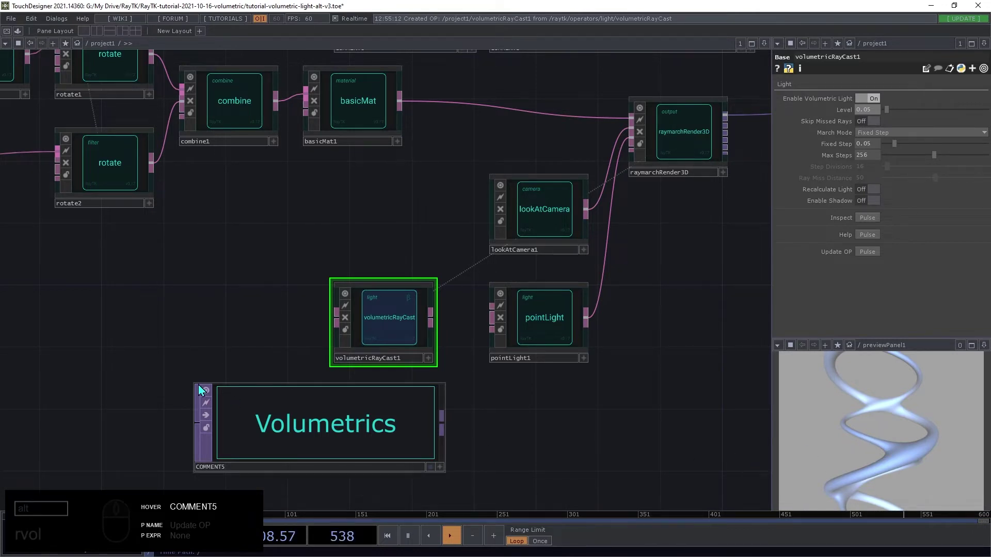
Step: Add a lightVolume operator from the RayTK palette near the volumetricRayCast operator
{"action": "key", "text": "alt+r"}
{"action": "type", "text": "light"}
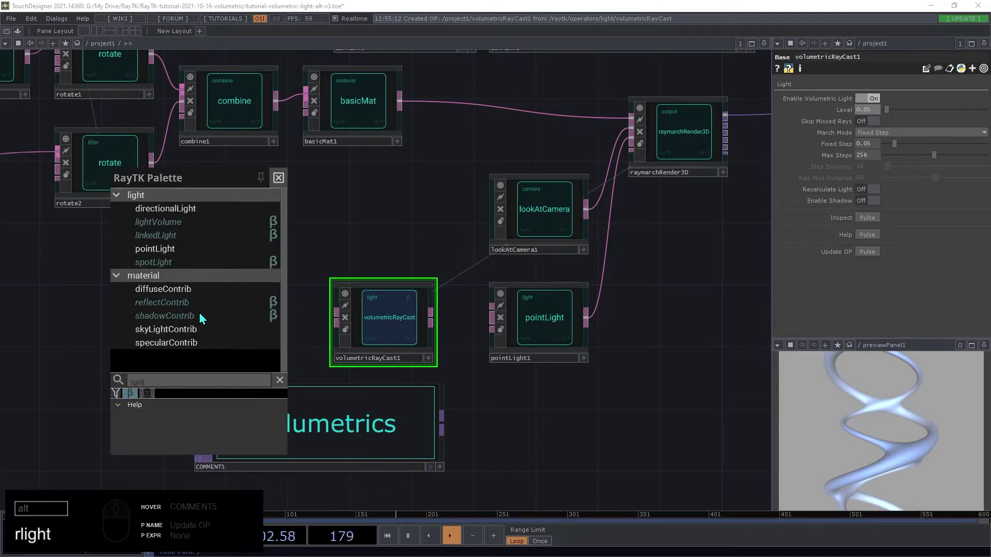
{"action": "type", "text": "v"}
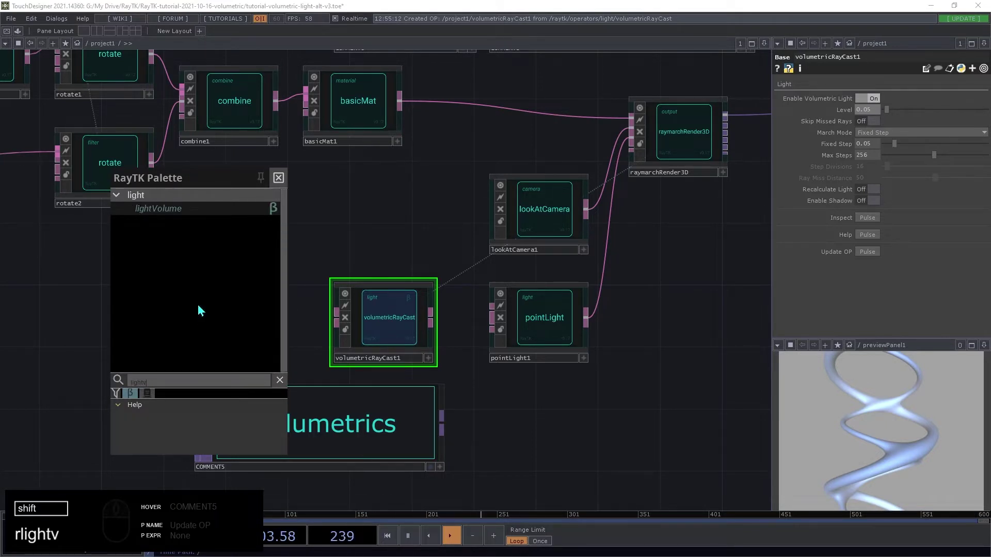
{"action": "left_click", "coordinate": [165, 210]}
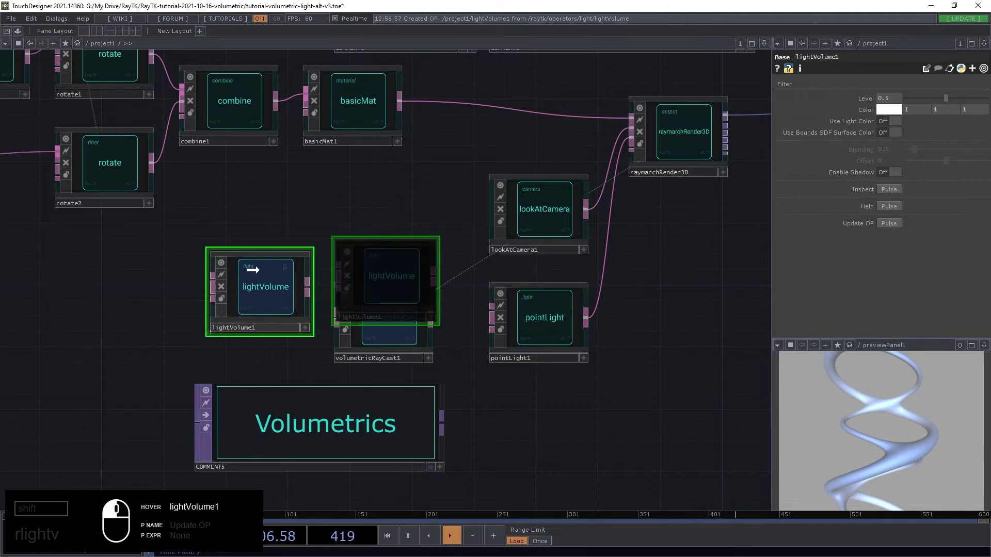
Step: Place the lightVolume operator beside volumetricRayCast1 above the Volumetrics label and connect its output to the volumetricRayCast input
{"action": "left_click", "coordinate": [240, 298]}
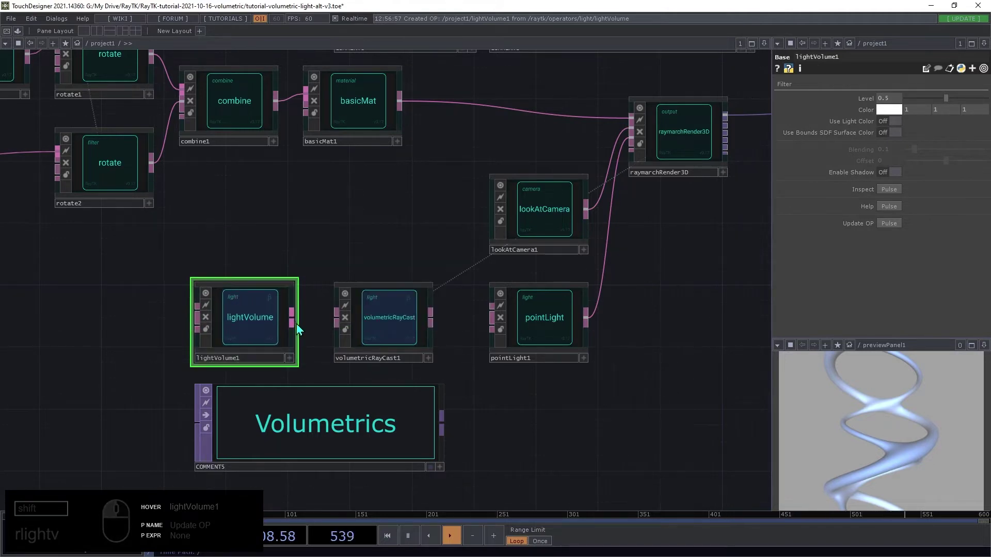
{"action": "left_click_drag", "start_coordinate": [292, 320], "coordinate": [336, 337]}
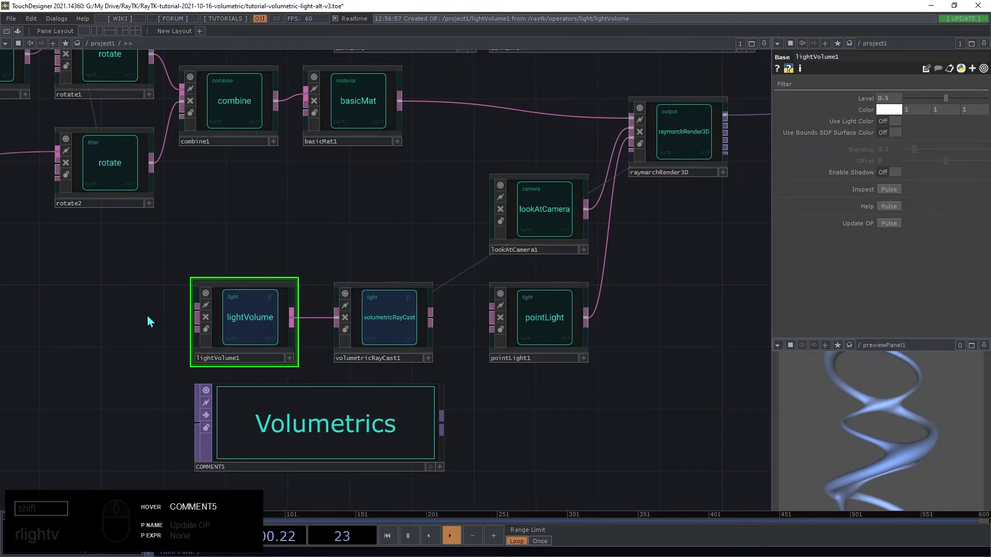
Step: Duplicate the connected helixSdf2 and rotate2 operators and place the copies directly below the originals
{"action": "left_click_drag", "start_coordinate": [147, 321], "coordinate": [594, 229]}
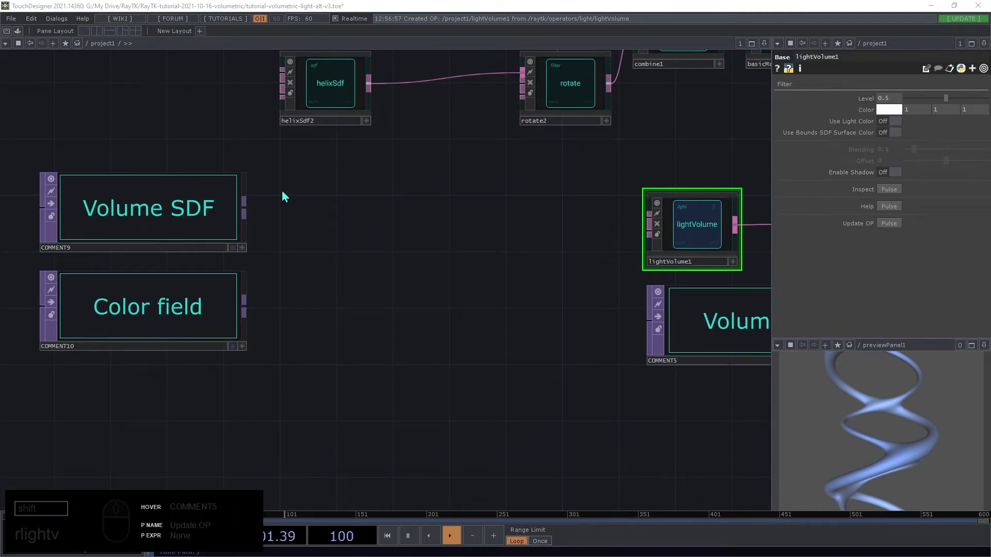
{"action": "left_click_drag", "start_coordinate": [282, 190], "coordinate": [587, 103]}
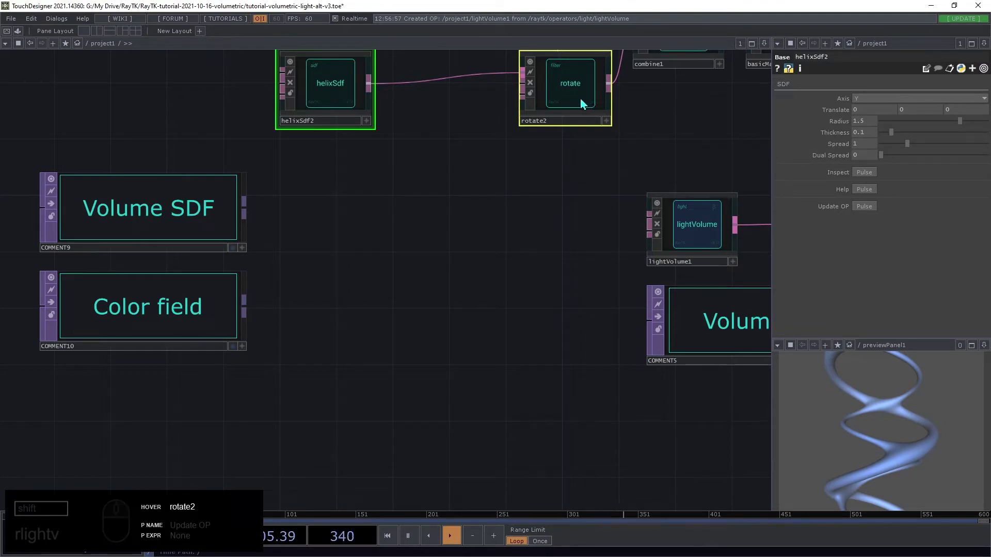
{"action": "key", "text": "ctrl+c"}
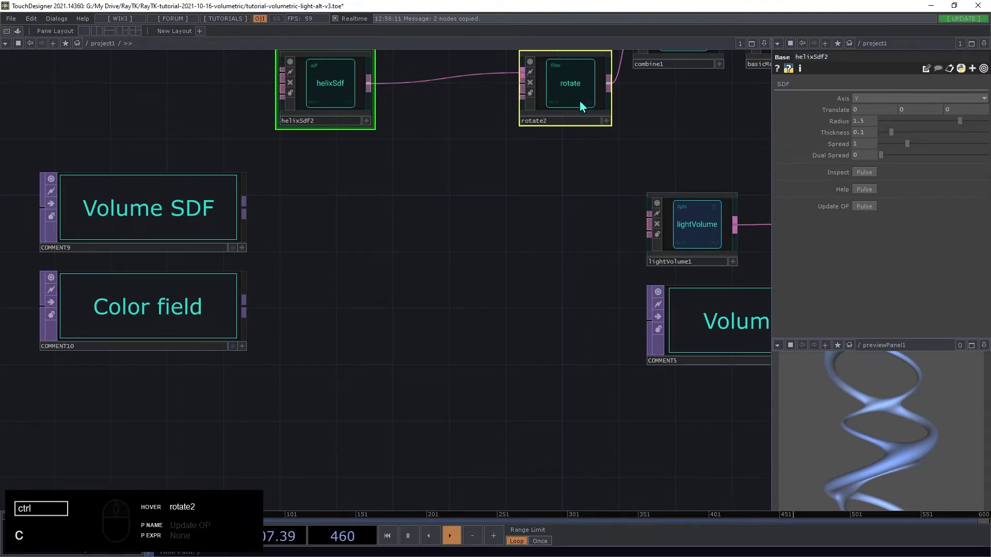
{"action": "key", "text": "ctrl+v"}
{"action": "left_click", "coordinate": [593, 176]}
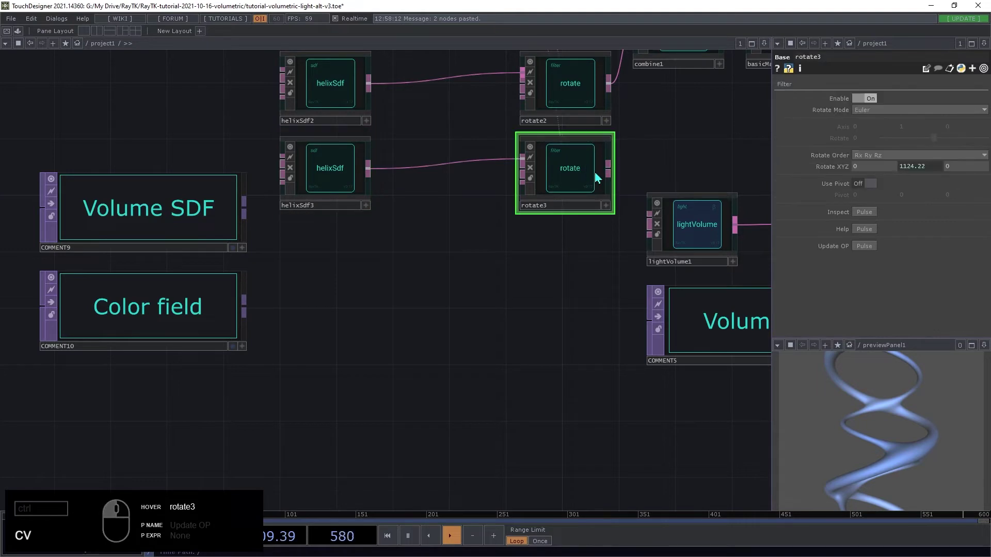
Step: Connect the duplicated rotate operator's output to the Bound Volume input of lightVolume1
{"action": "left_click_drag", "start_coordinate": [609, 165], "coordinate": [642, 218]}
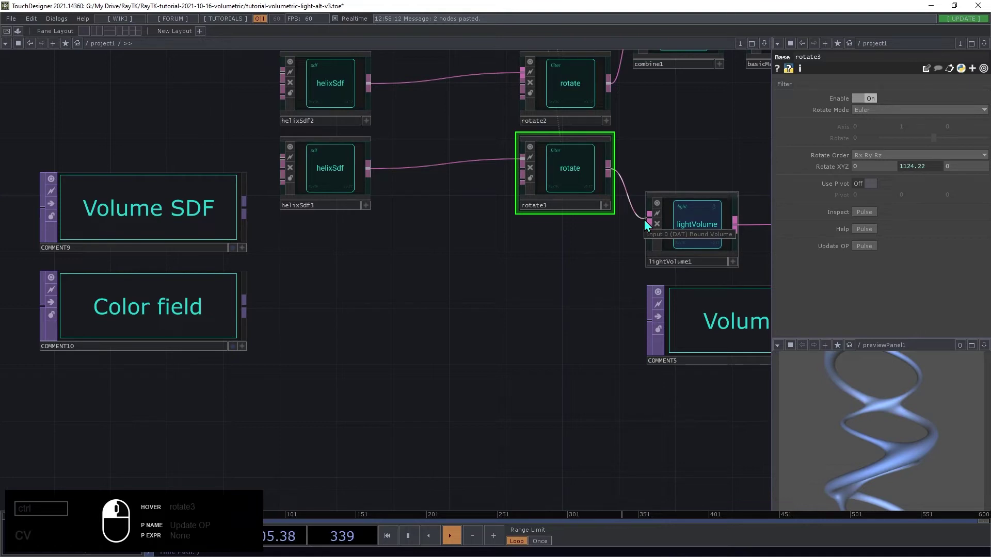
{"action": "right_click", "coordinate": [587, 266]}
{"action": "left_click", "coordinate": [528, 277]}
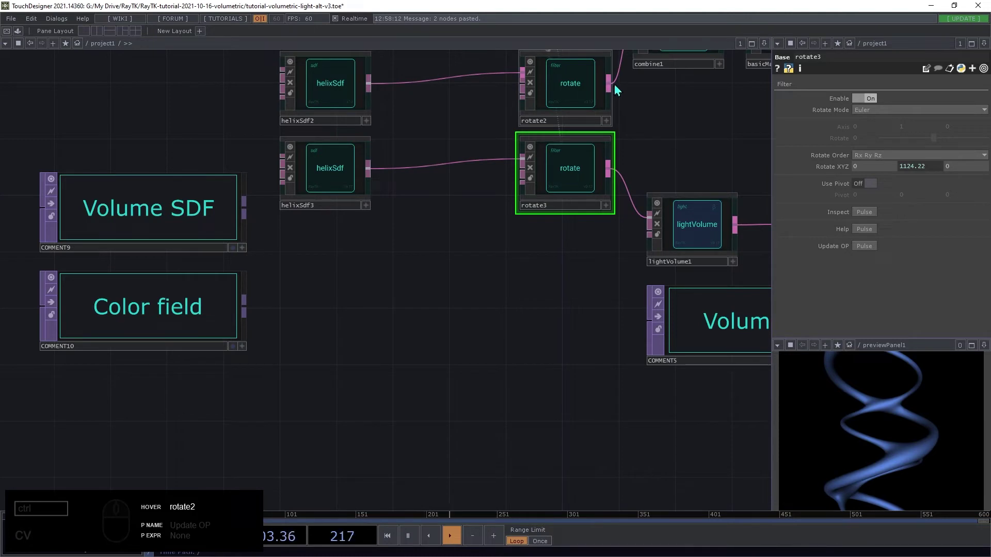
Step: Try feeding rotate2 into lightVolume1's Bound Volume input, undo it, and reconnect rotate3 there
{"action": "left_click_drag", "start_coordinate": [609, 84], "coordinate": [651, 217]}
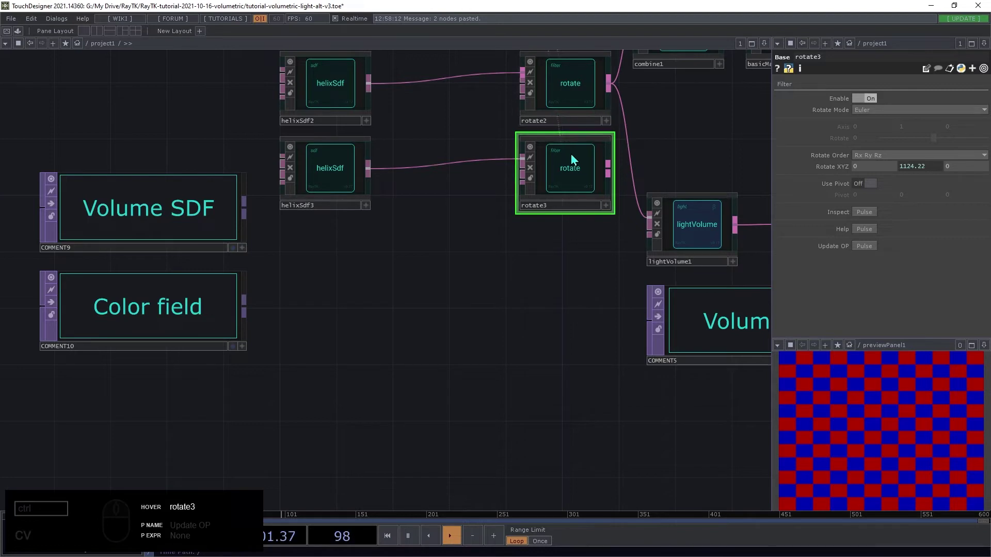
{"action": "key", "text": "ctrl+z"}
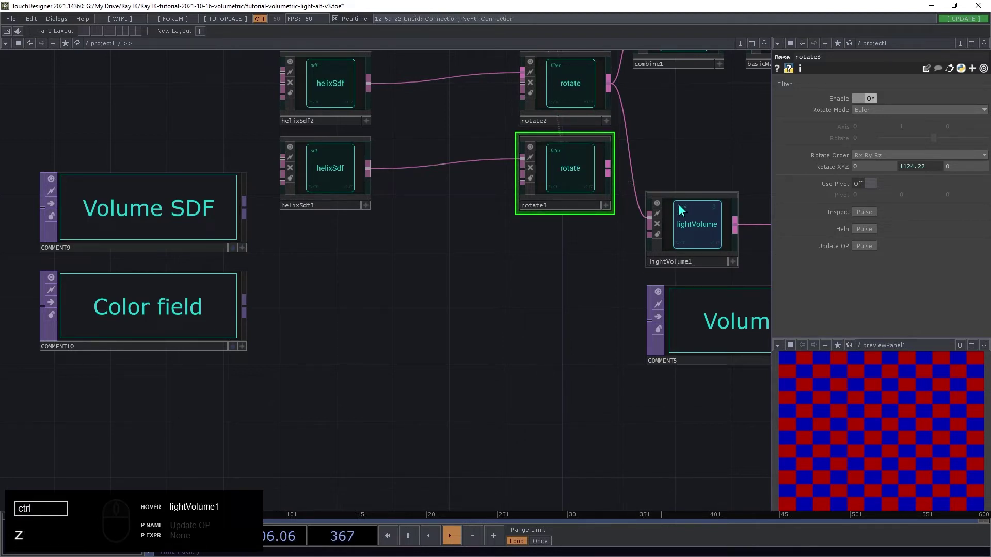
{"action": "left_click_drag", "start_coordinate": [649, 219], "coordinate": [632, 181]}
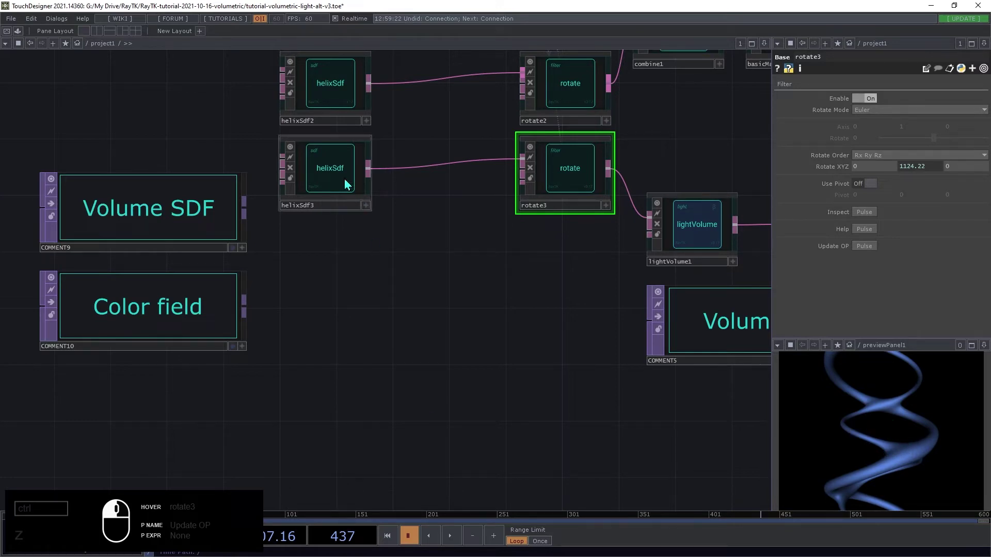
Step: Set the radius of the duplicated helix, helixSdf3, to 1.8
{"action": "left_click", "coordinate": [325, 167]}
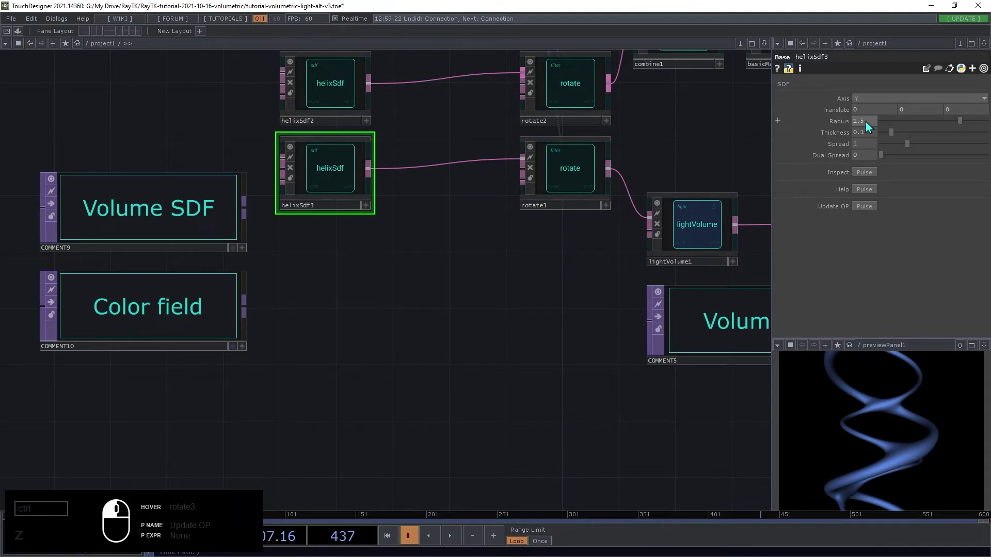
{"action": "middle_click_drag", "start_coordinate": [866, 122], "coordinate": [883, 121]}
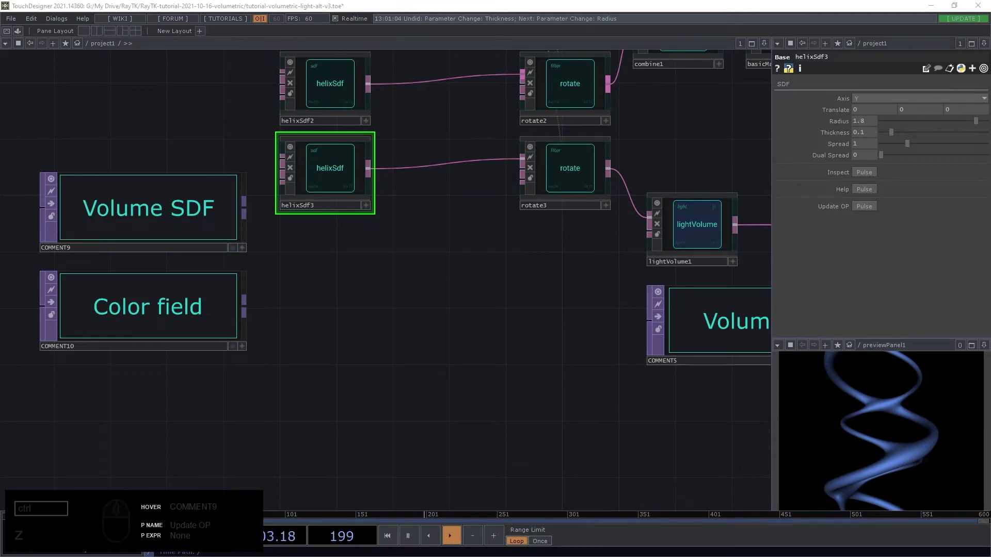
Step: Reset the Level parameter of volumetricRayCast1 to its default of 1
{"action": "scroll", "coordinate": [148, 208], "scroll_direction": "down", "scroll_amount": 5}
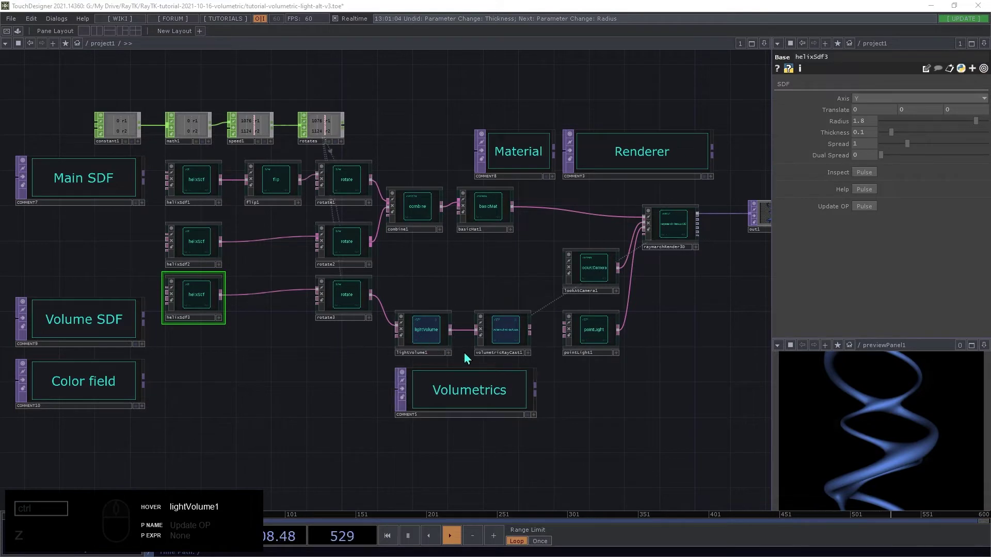
{"action": "left_click", "coordinate": [507, 338]}
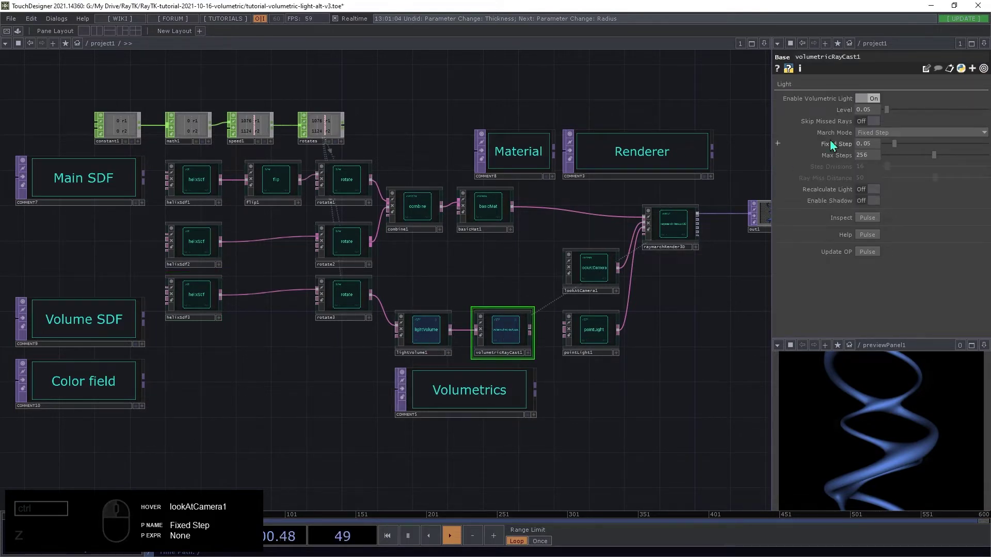
{"action": "right_click", "coordinate": [847, 112]}
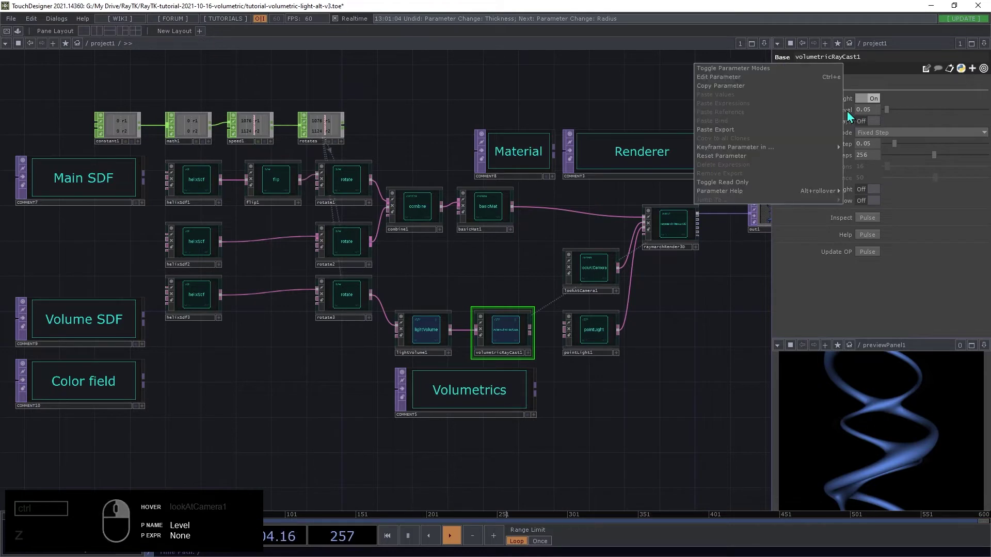
{"action": "left_click", "coordinate": [775, 157]}
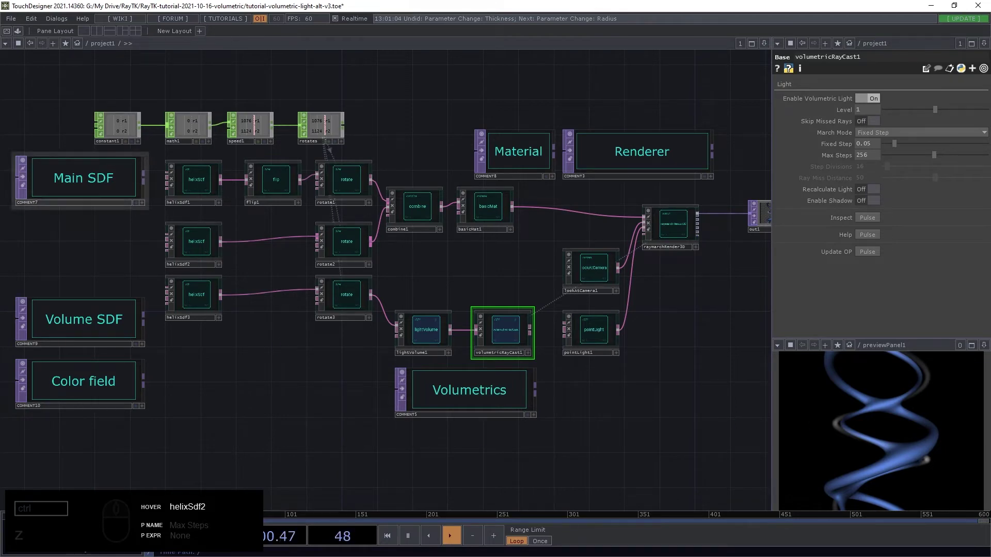
Step: Set lightVolume1's Offset to 0.4 and Blending to 0.8, and resume timeline playback
{"action": "scroll", "coordinate": [103, 430], "scroll_direction": "up", "scroll_amount": 1}
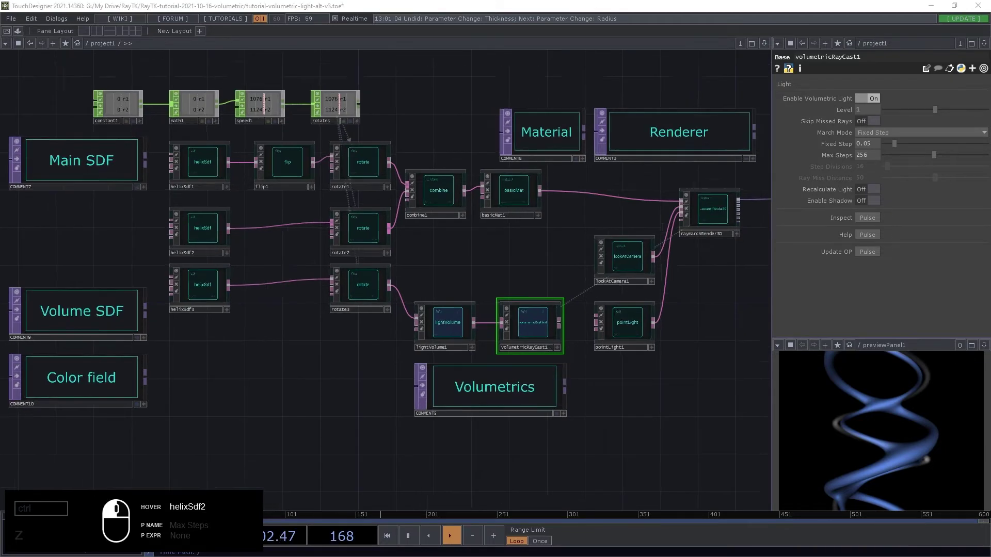
{"action": "scroll", "coordinate": [144, 472], "scroll_direction": "up", "scroll_amount": 4}
{"action": "left_click_drag", "start_coordinate": [186, 480], "coordinate": [242, 454]}
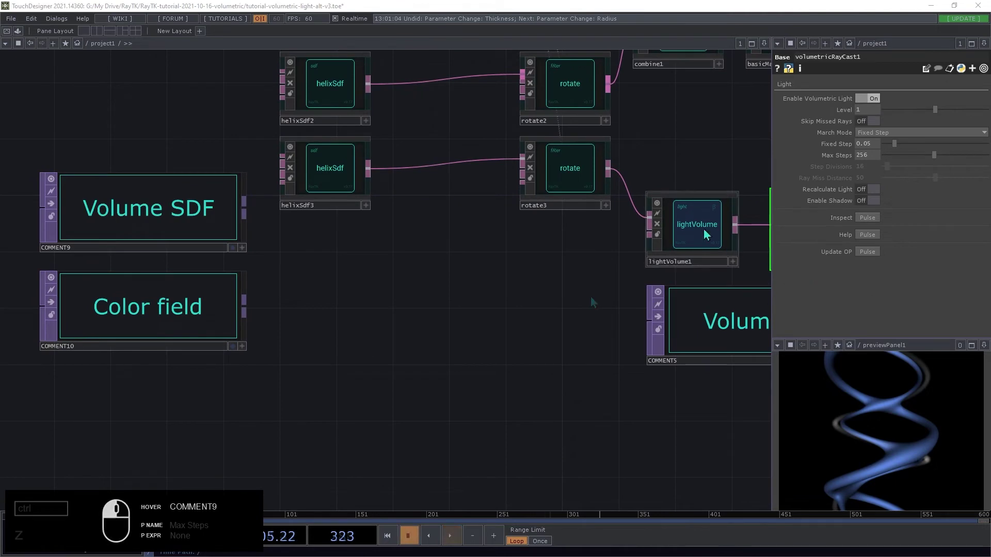
{"action": "left_click", "coordinate": [678, 214]}
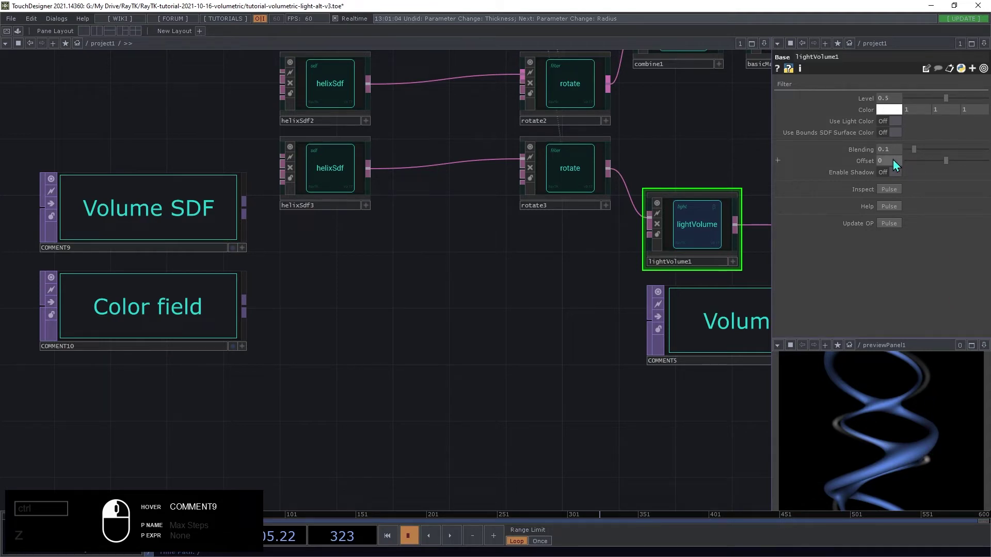
{"action": "mouse_move", "coordinate": [895, 165]}
{"action": "middle_mouse_down"}
{"action": "mouse_move", "coordinate": [923, 155]}
{"action": "mouse_move", "coordinate": [896, 166]}
{"action": "middle_mouse_up"}
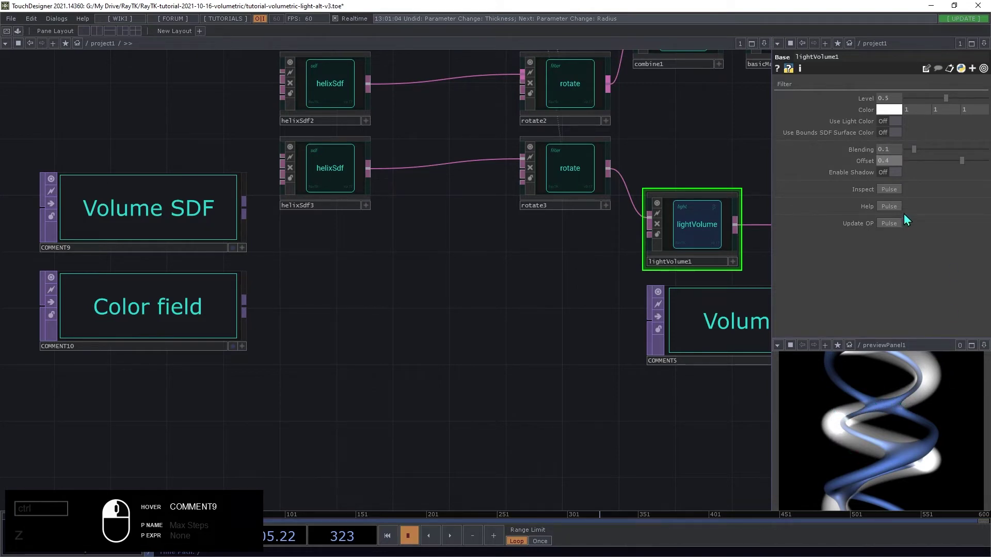
{"action": "middle_click_drag", "start_coordinate": [897, 150], "coordinate": [960, 151]}
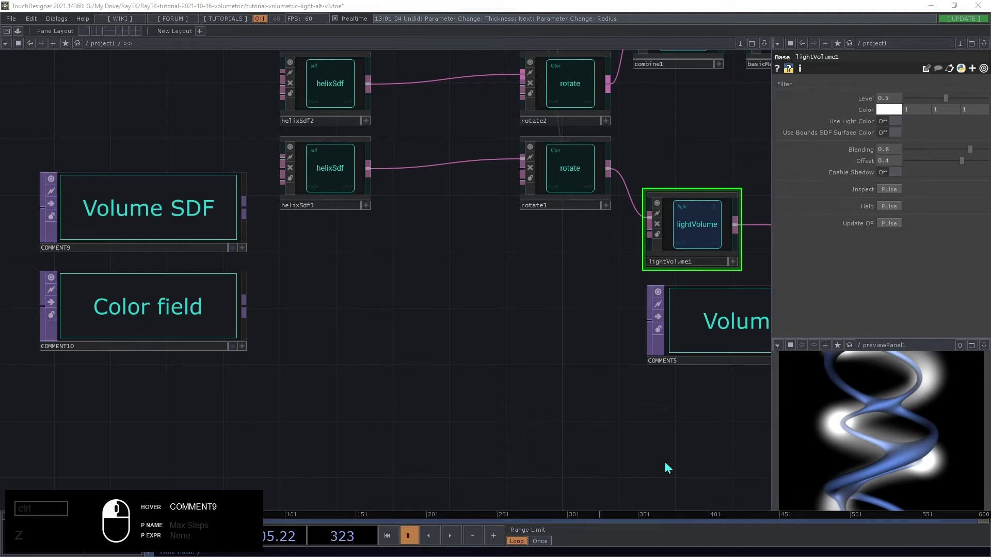
{"action": "left_click", "coordinate": [455, 538]}
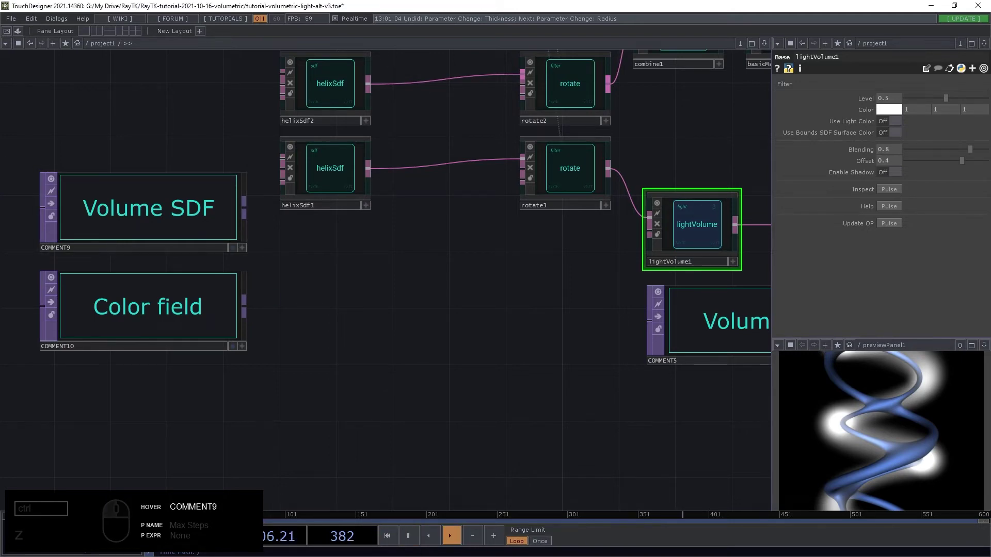
Step: Try lightVolume1's Use Light Color option together with a change to the green component of the point light's color
{"action": "key", "text": "h"}
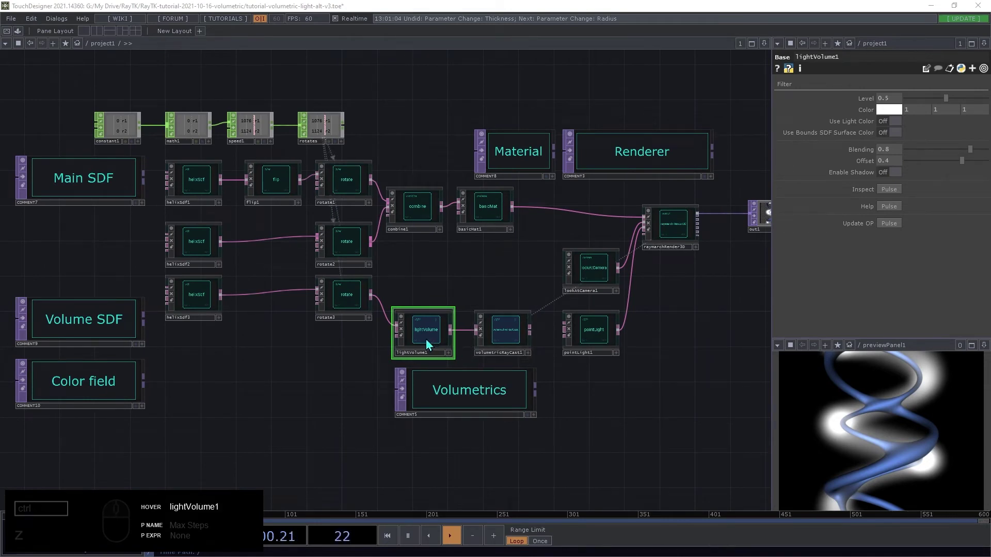
{"action": "left_click", "coordinate": [894, 122]}
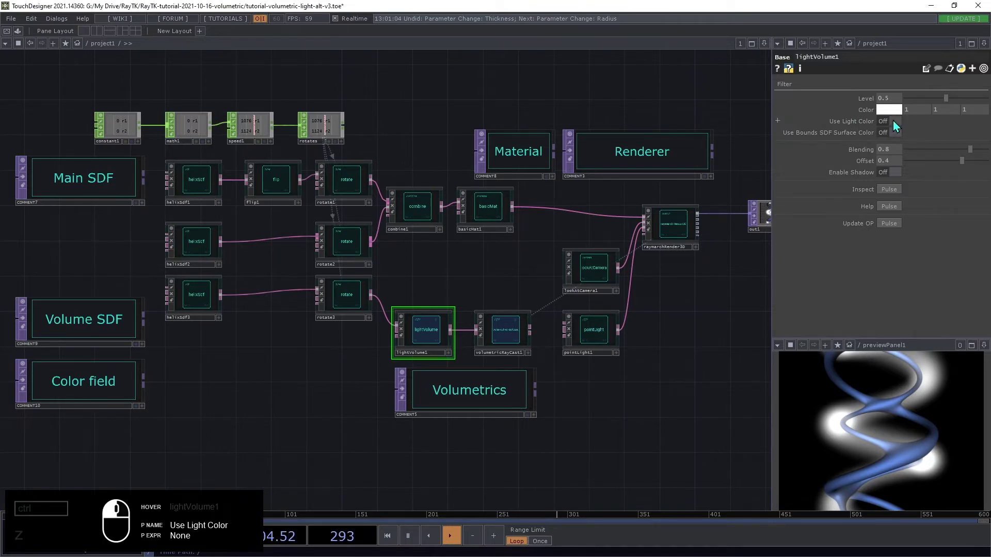
{"action": "left_click", "coordinate": [594, 330]}
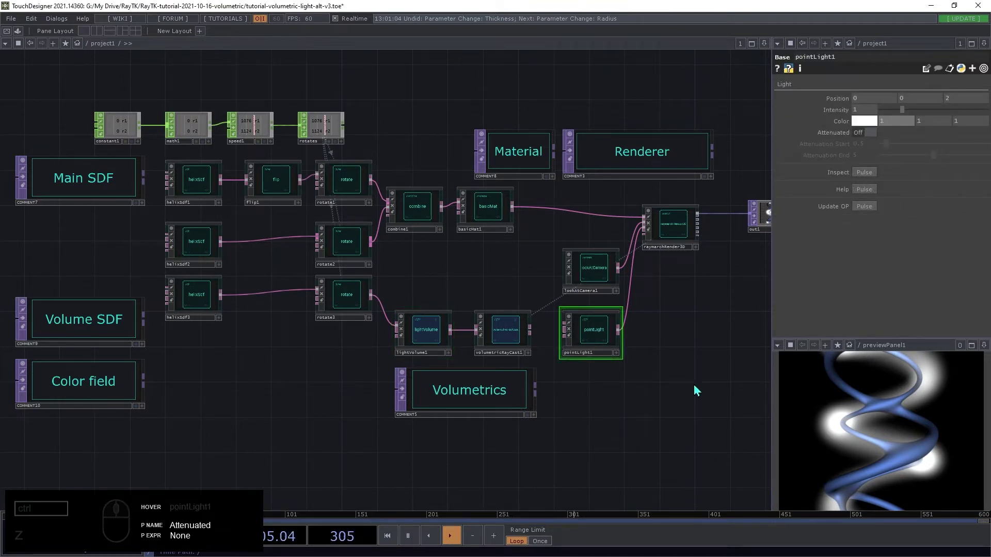
{"action": "mouse_move", "coordinate": [922, 120]}
{"action": "middle_mouse_down"}
{"action": "mouse_move", "coordinate": [934, 111]}
{"action": "mouse_move", "coordinate": [885, 110]}
{"action": "mouse_move", "coordinate": [945, 110]}
{"action": "mouse_move", "coordinate": [936, 123]}
{"action": "middle_mouse_up"}
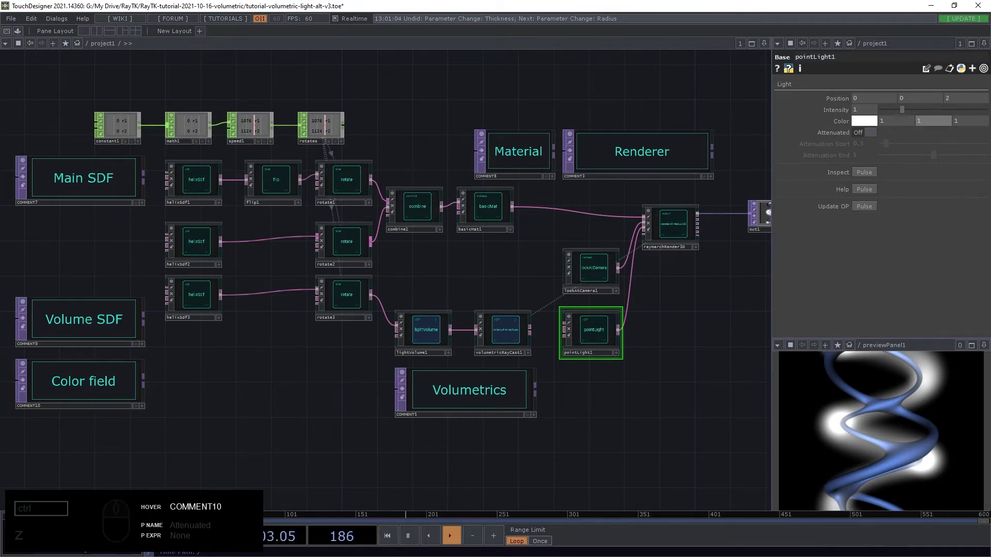
Step: Add a pointDistanceField operator beside the Color field label and connect it to lightVolume1's Color Field input
{"action": "scroll", "coordinate": [297, 356], "scroll_direction": "up", "scroll_amount": 5}
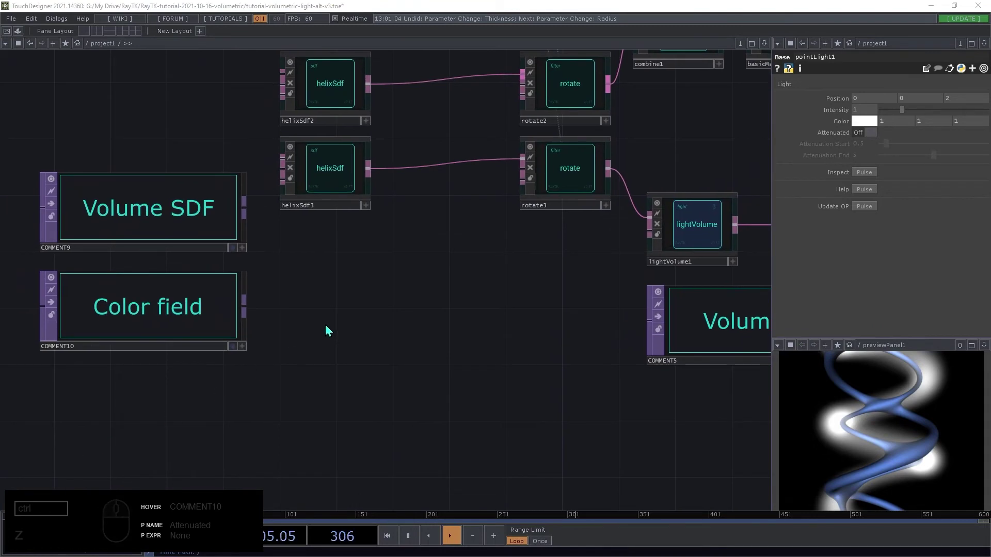
{"action": "key", "text": "alt"}
{"action": "key", "text": "alt+r"}
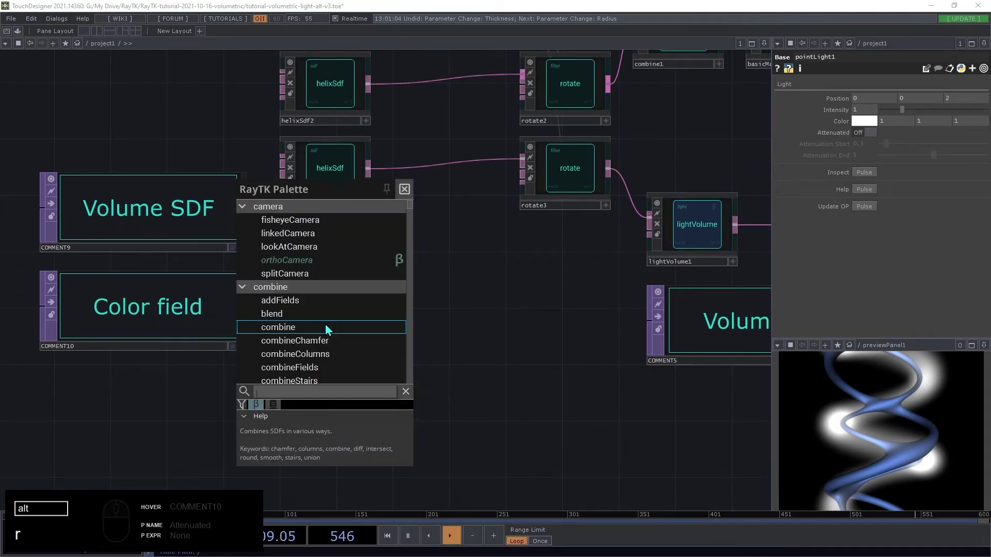
{"action": "type", "text": "poin"}
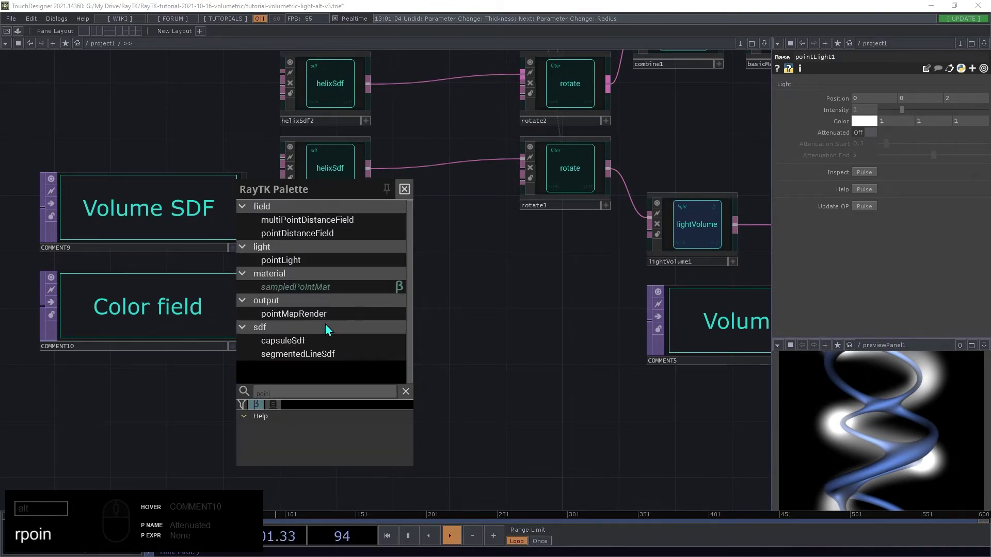
{"action": "left_click", "coordinate": [315, 235]}
{"action": "left_click_drag", "start_coordinate": [395, 284], "coordinate": [330, 312]}
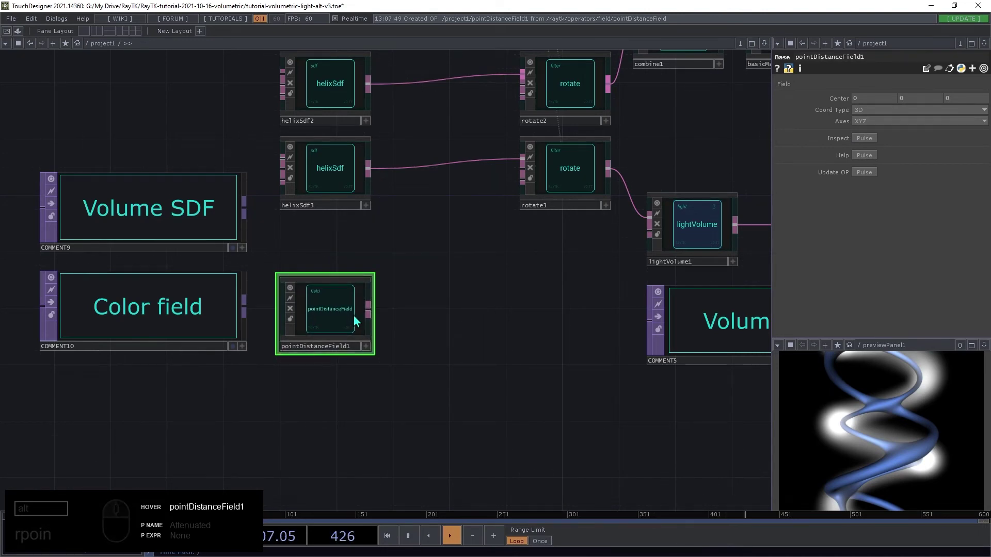
{"action": "left_click_drag", "start_coordinate": [368, 310], "coordinate": [633, 249]}
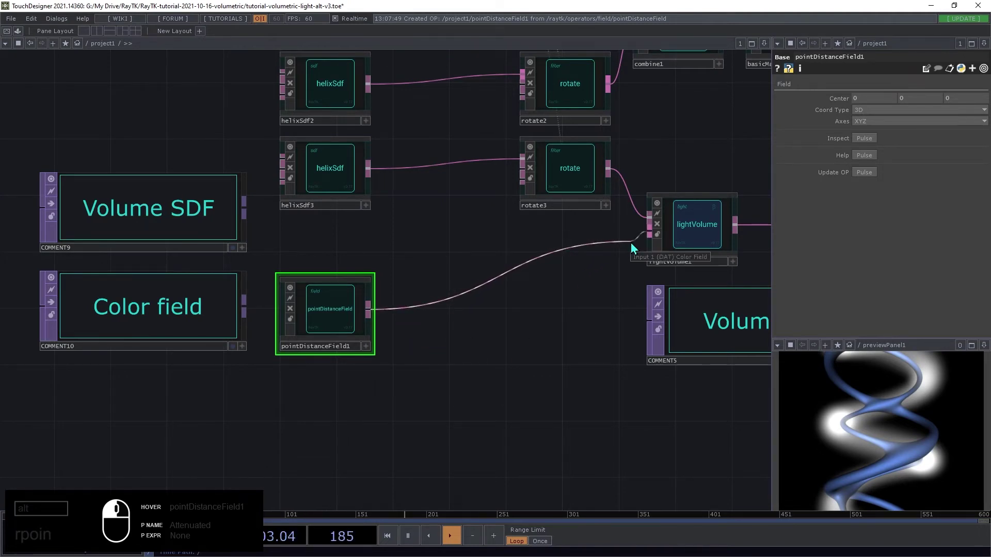
{"action": "left_click_drag", "start_coordinate": [632, 248], "coordinate": [631, 249]}
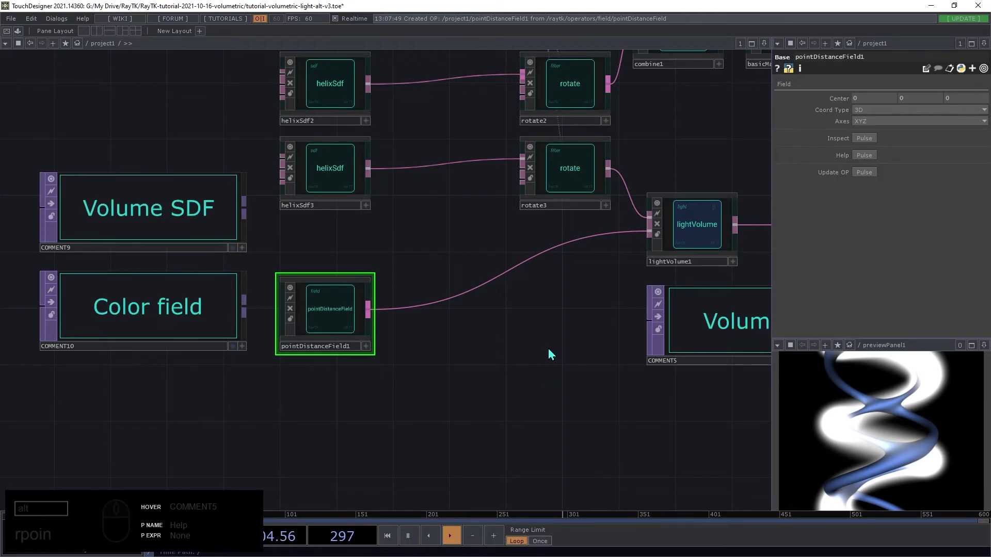
Step: Add a waveField operator and wire it between pointDistanceField1 and lightVolume1's Color Field input
{"action": "key", "text": "alt"}
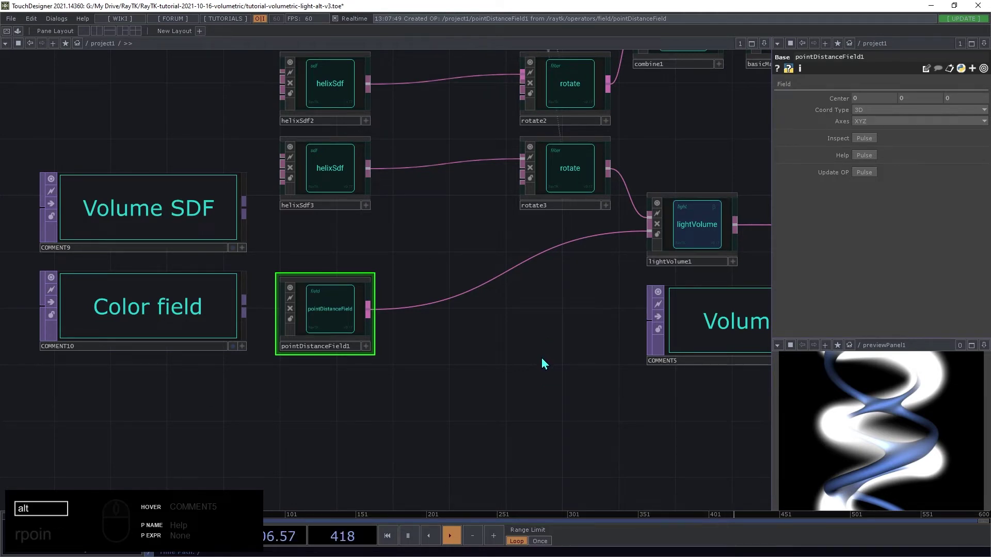
{"action": "key", "text": "alt+r"}
{"action": "type", "text": "wave"}
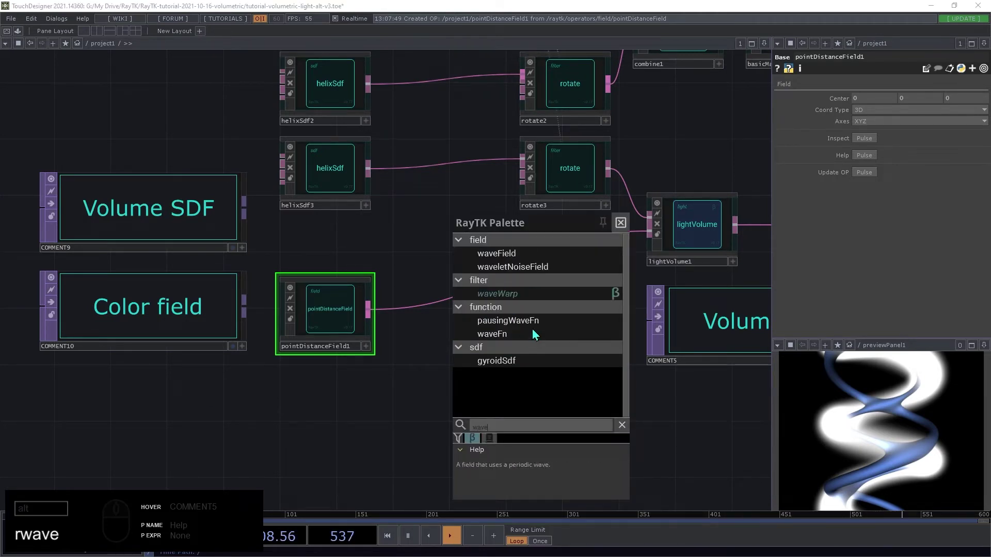
{"action": "left_click", "coordinate": [516, 254]}
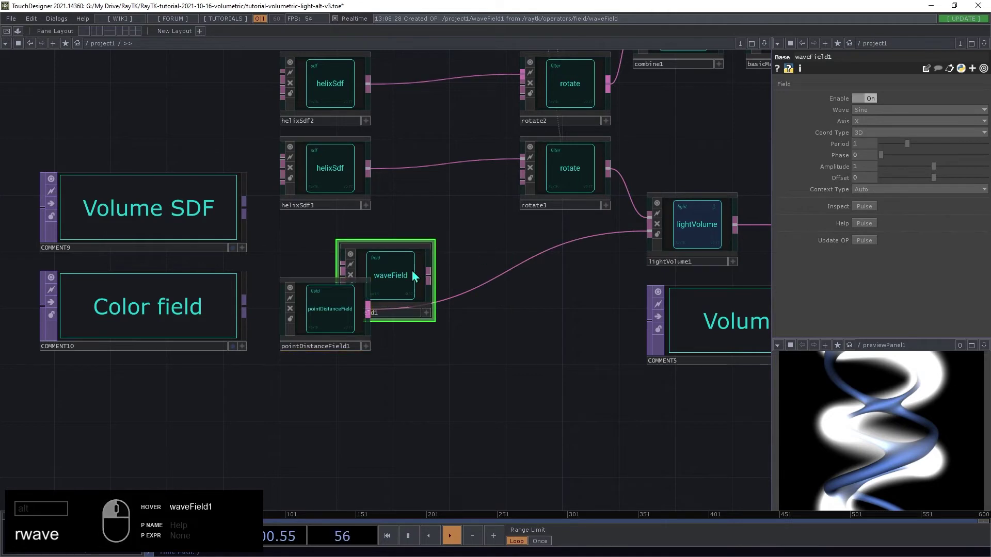
{"action": "left_click", "coordinate": [495, 311]}
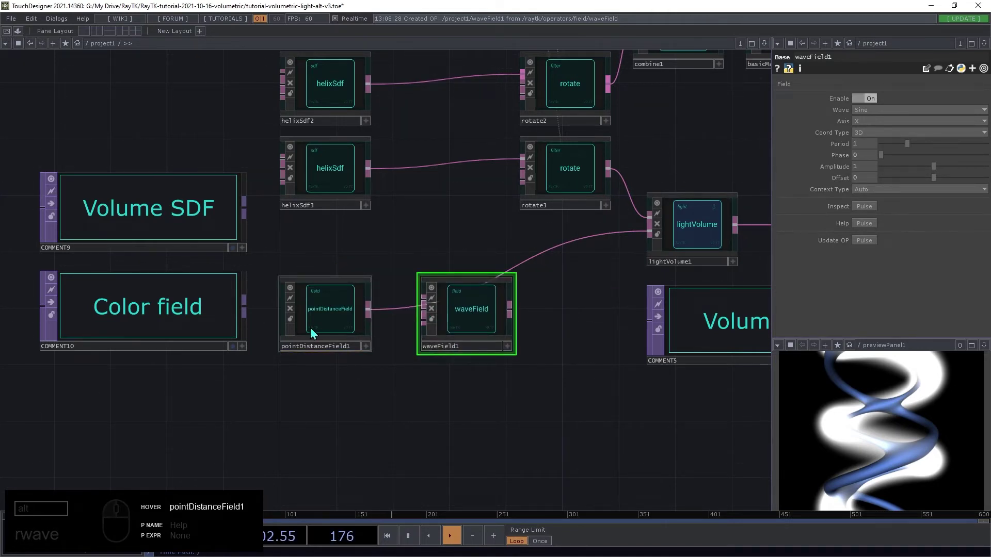
{"action": "left_click_drag", "start_coordinate": [370, 315], "coordinate": [406, 298]}
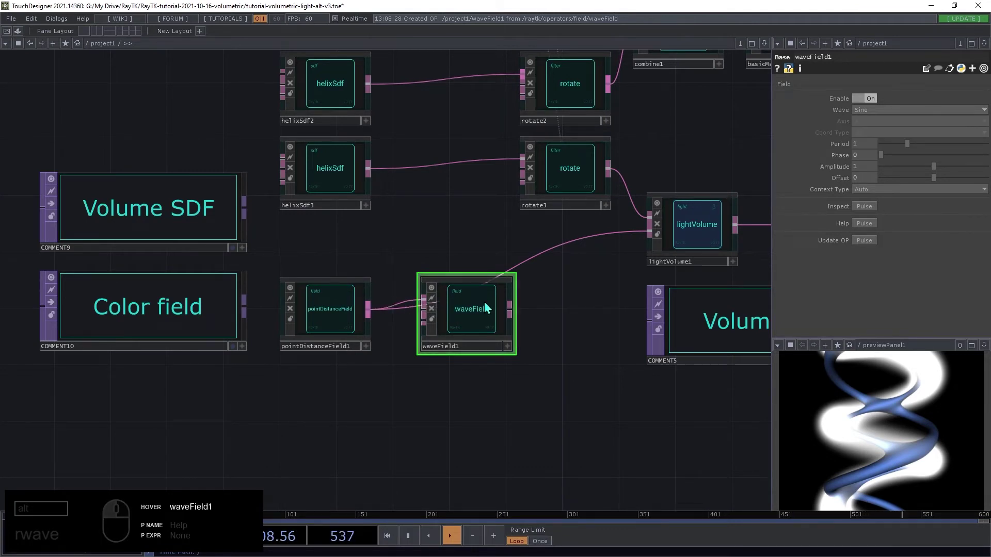
{"action": "left_click_drag", "start_coordinate": [514, 316], "coordinate": [573, 243]}
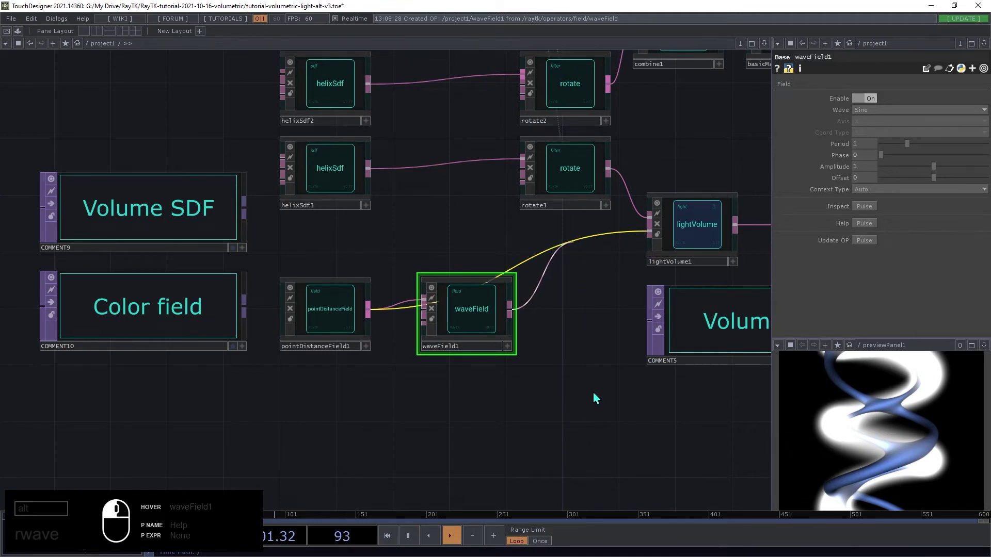
{"action": "left_click_drag", "start_coordinate": [592, 401], "coordinate": [593, 401]}
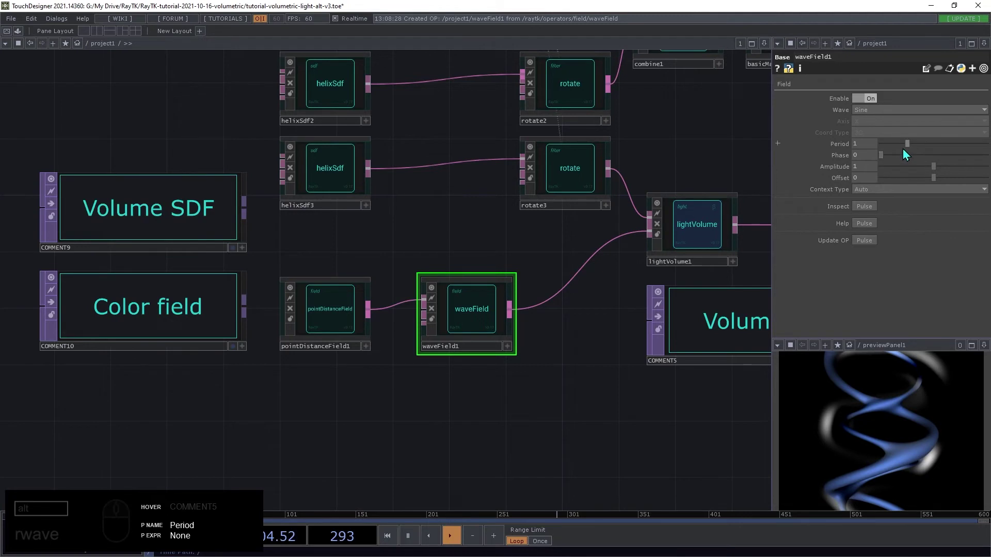
Step: Try a Period of 1.55 and a Phase of 0.402 on waveField1, and undo both changes
{"action": "left_click_drag", "start_coordinate": [910, 146], "coordinate": [946, 168]}
{"action": "left_click_drag", "start_coordinate": [906, 196], "coordinate": [914, 221]}
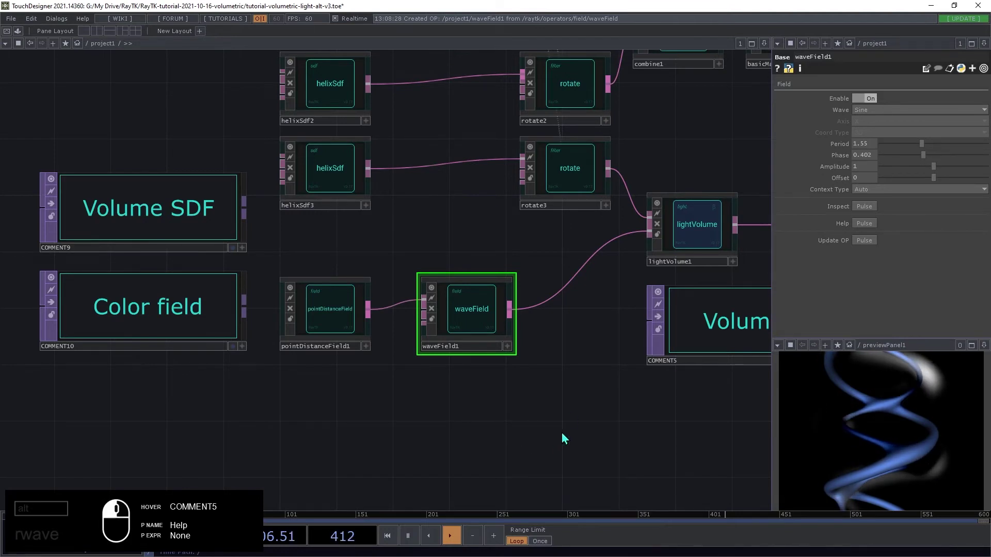
{"action": "key", "text": "ctrl+z"}
{"action": "key", "text": "ctrl+z"}
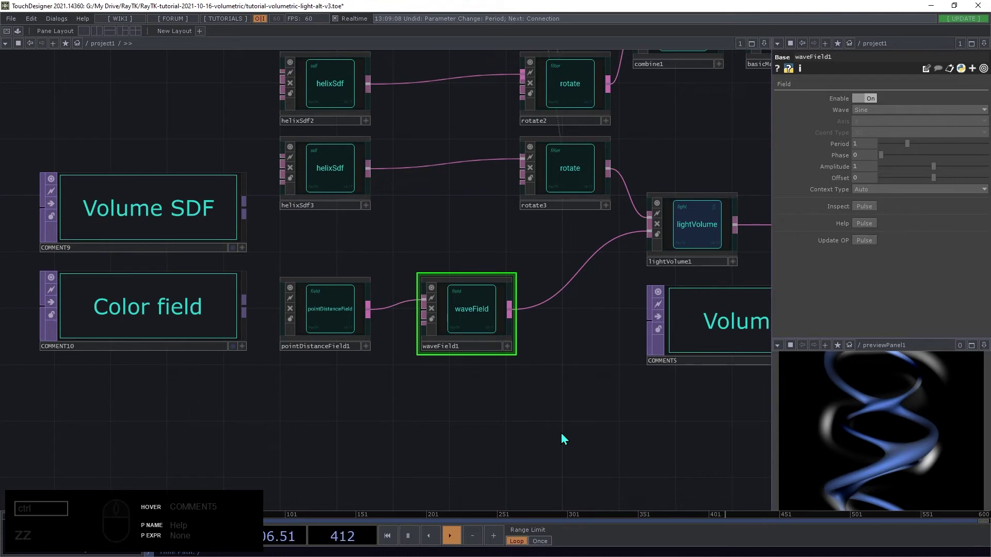
Step: Set pointDistanceField1's Axes option to XZ
{"action": "left_click", "coordinate": [324, 298]}
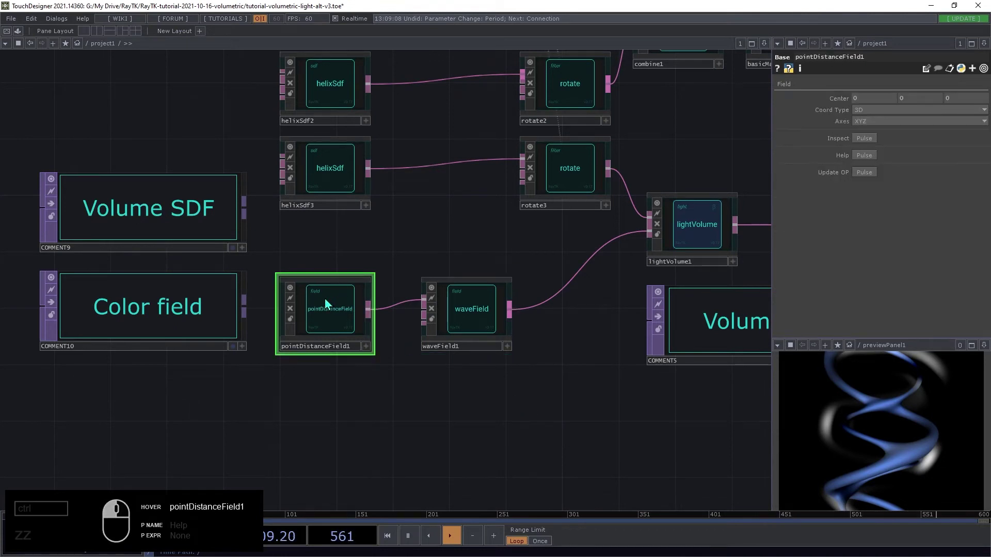
{"action": "left_click", "coordinate": [858, 123]}
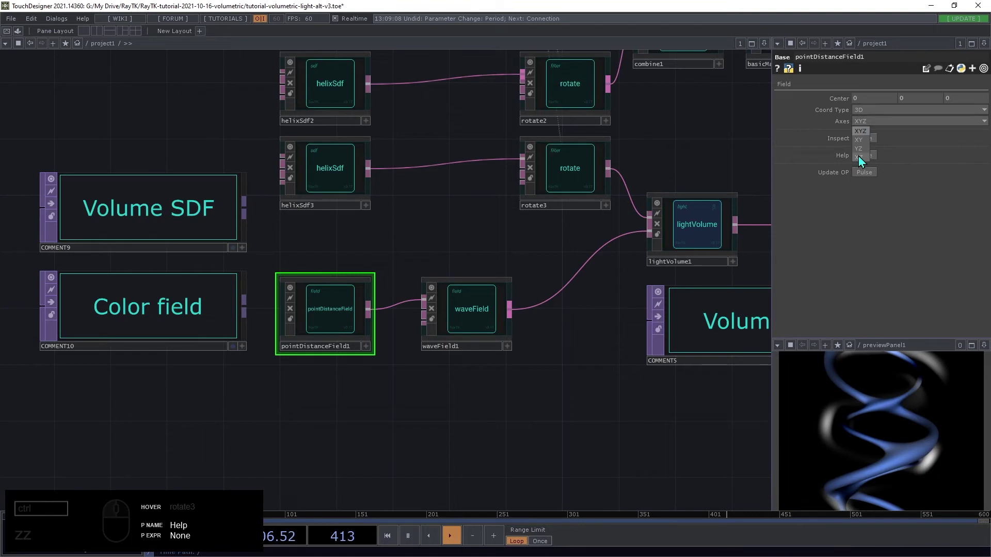
{"action": "left_click", "coordinate": [934, 275]}
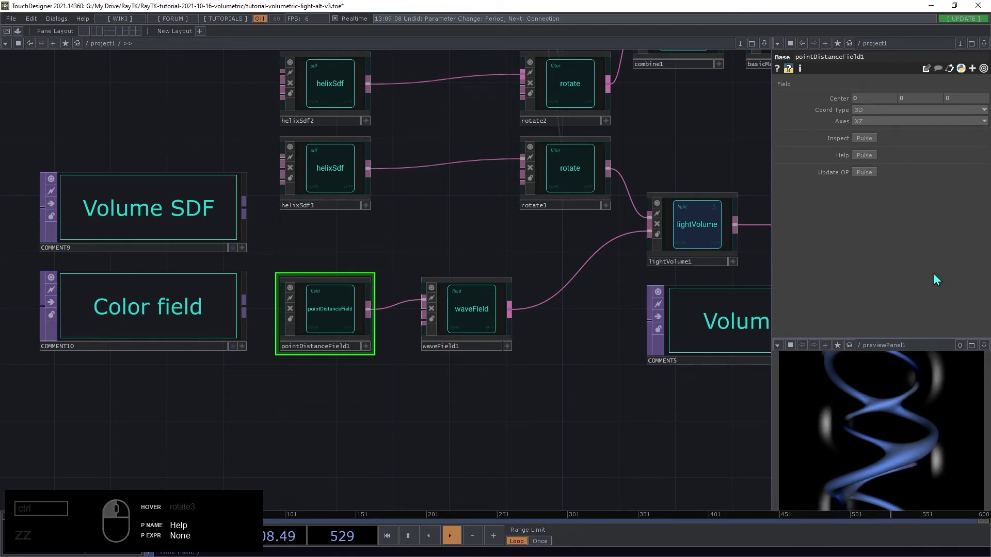
Step: Set waveField1's Amplitude and Offset both to 0.5, and pause timeline playback
{"action": "left_click", "coordinate": [469, 312]}
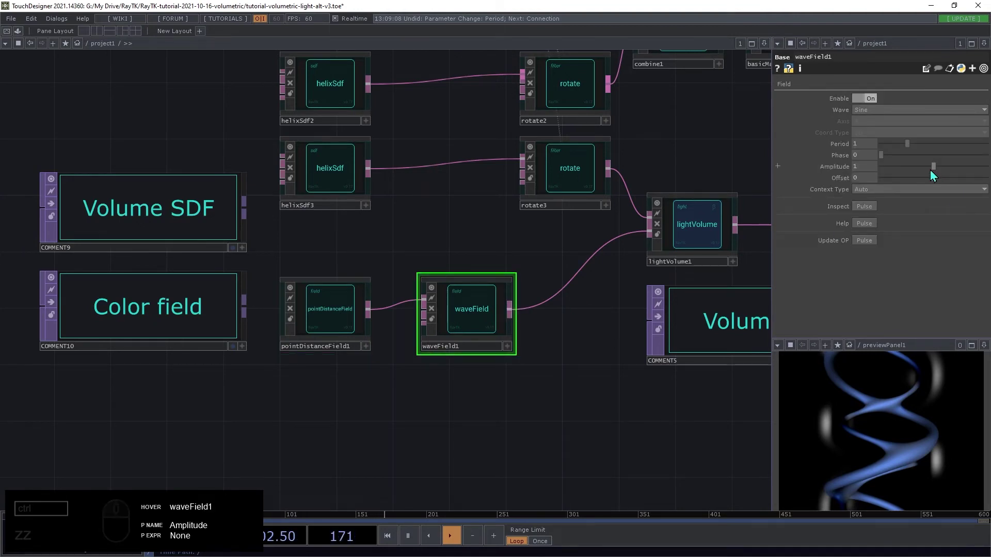
{"action": "left_click_drag", "start_coordinate": [881, 156], "coordinate": [875, 361]}
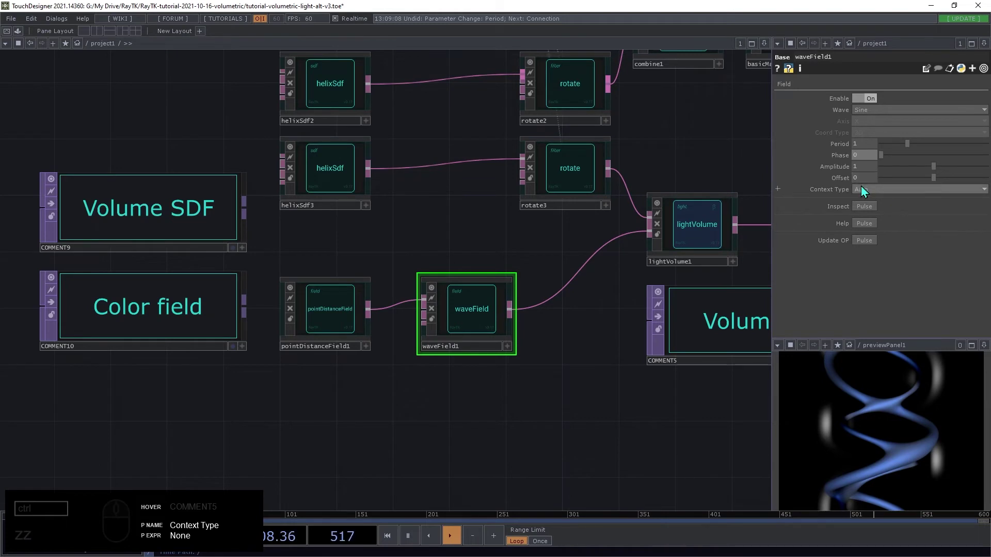
{"action": "middle_click_drag", "start_coordinate": [865, 178], "coordinate": [850, 148]}
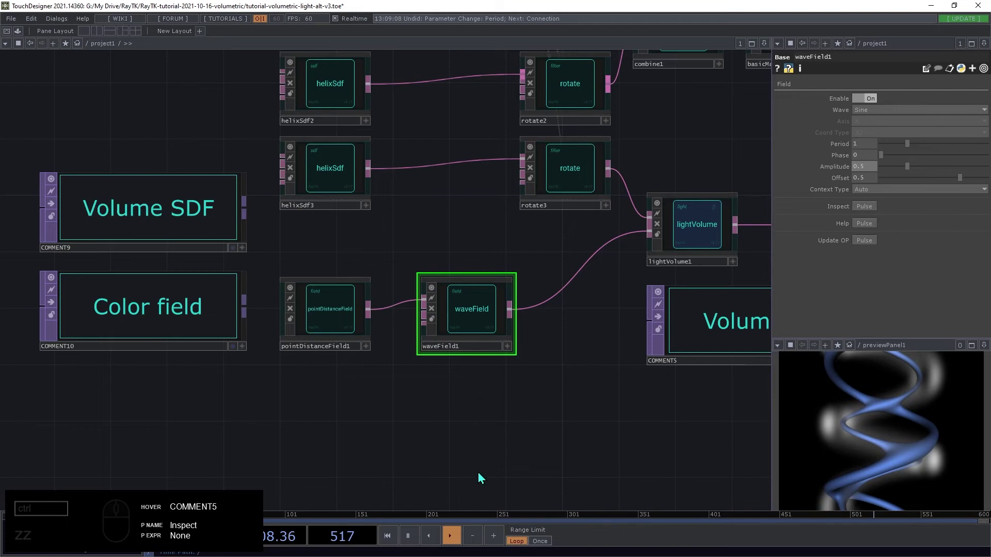
{"action": "key", "text": "space"}
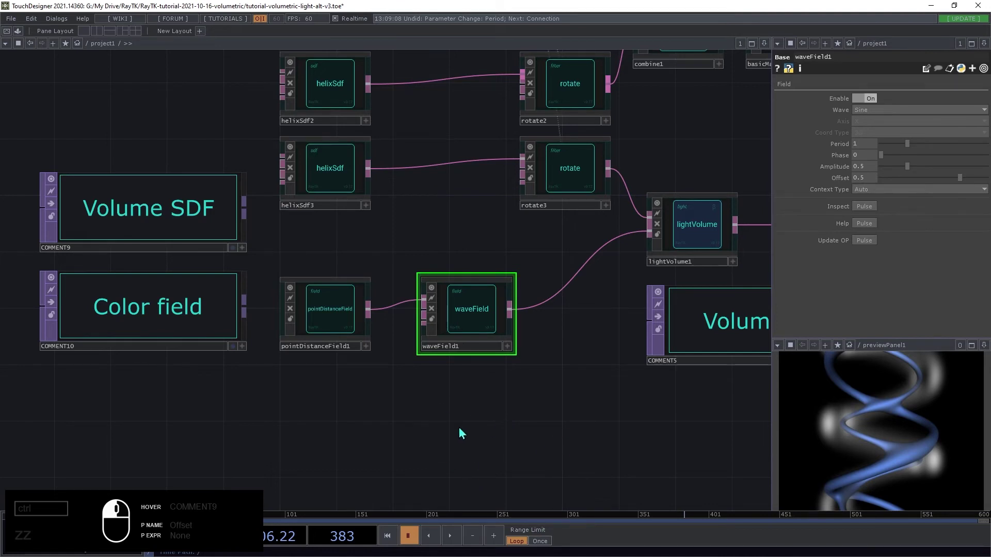
Step: Add a colorRampField operator, space the field operators evenly, and wire it between waveField1 and lightVolume1's Color Field input
{"action": "key", "text": "alt"}
{"action": "key", "text": "alt+r"}
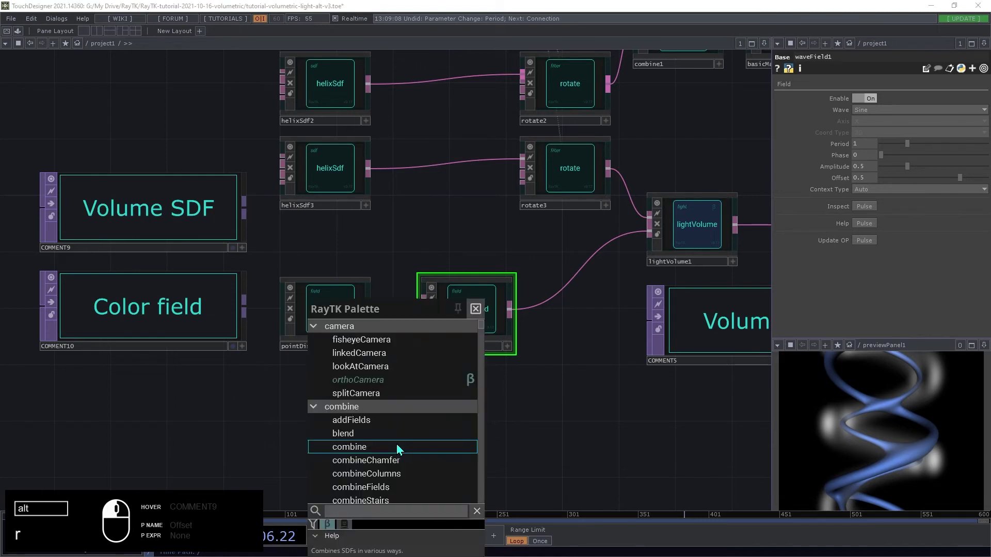
{"action": "left_click", "coordinate": [410, 507]}
{"action": "type", "text": "colorR"}
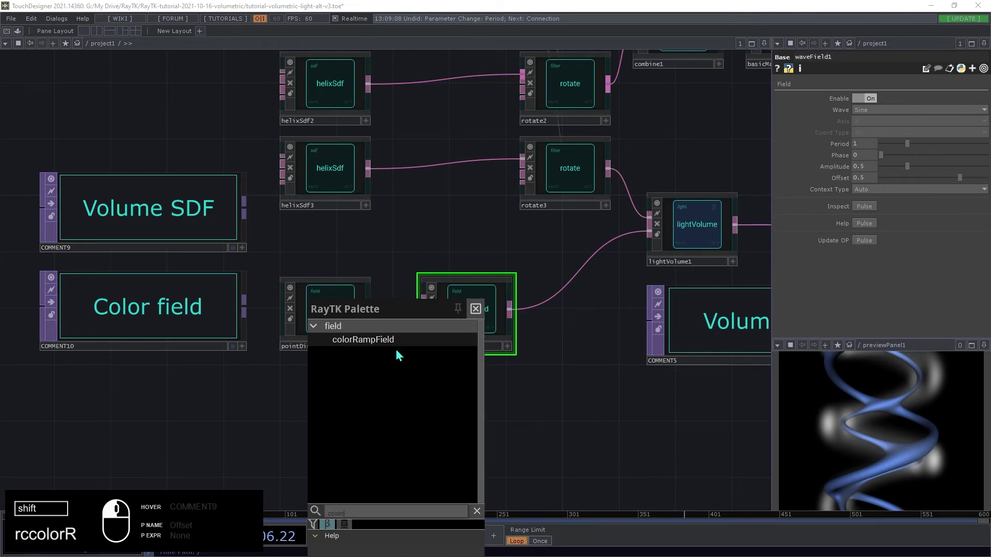
{"action": "left_click", "coordinate": [380, 341]}
{"action": "left_click_drag", "start_coordinate": [383, 277], "coordinate": [567, 298]}
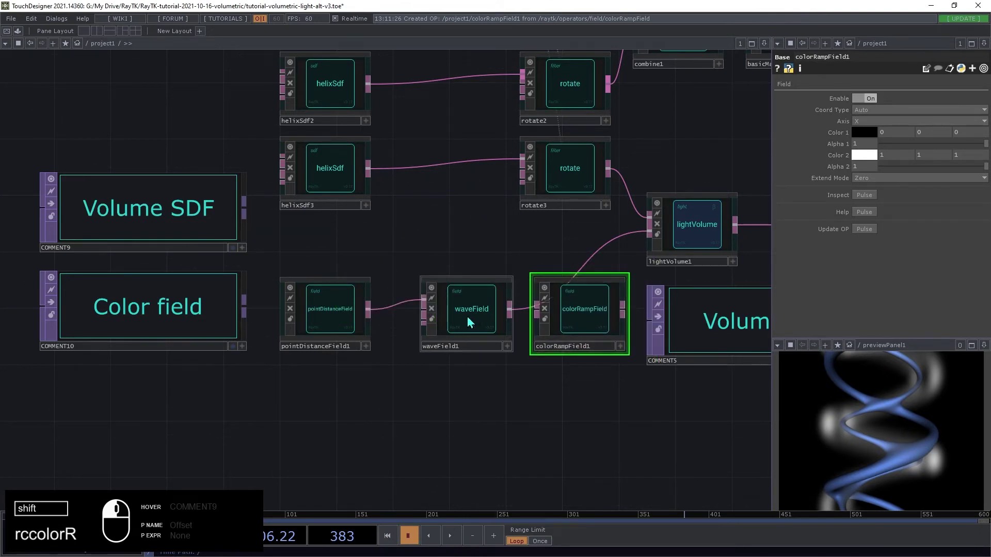
{"action": "left_click_drag", "start_coordinate": [468, 321], "coordinate": [454, 319]}
{"action": "left_click_drag", "start_coordinate": [561, 337], "coordinate": [544, 334]}
{"action": "left_click_drag", "start_coordinate": [496, 312], "coordinate": [522, 314]}
{"action": "left_click_drag", "start_coordinate": [611, 316], "coordinate": [648, 231]}
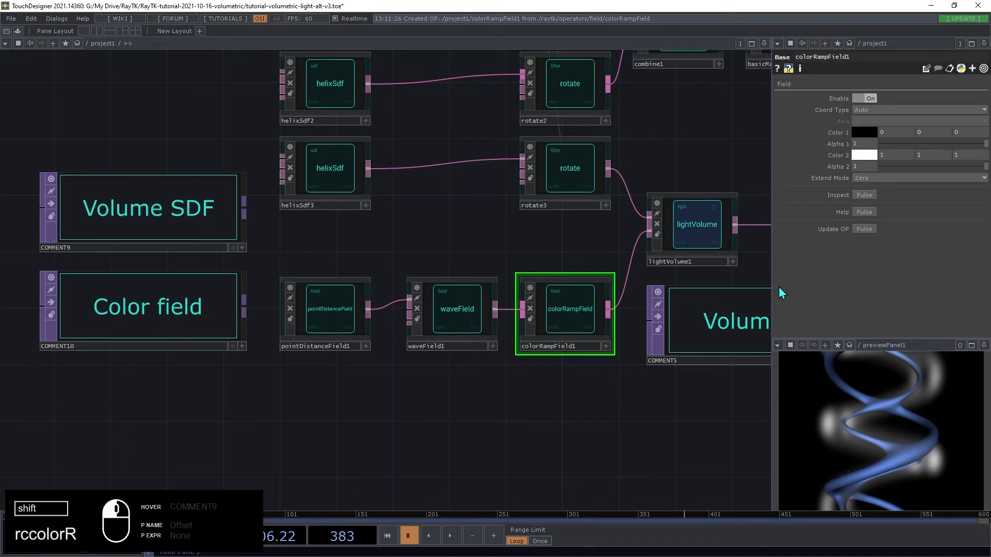
Step: Set colorRampField1's Color 1 to a dark orange of 0.6, 0.2, 0
{"action": "middle_click_drag", "start_coordinate": [891, 137], "coordinate": [886, 153]}
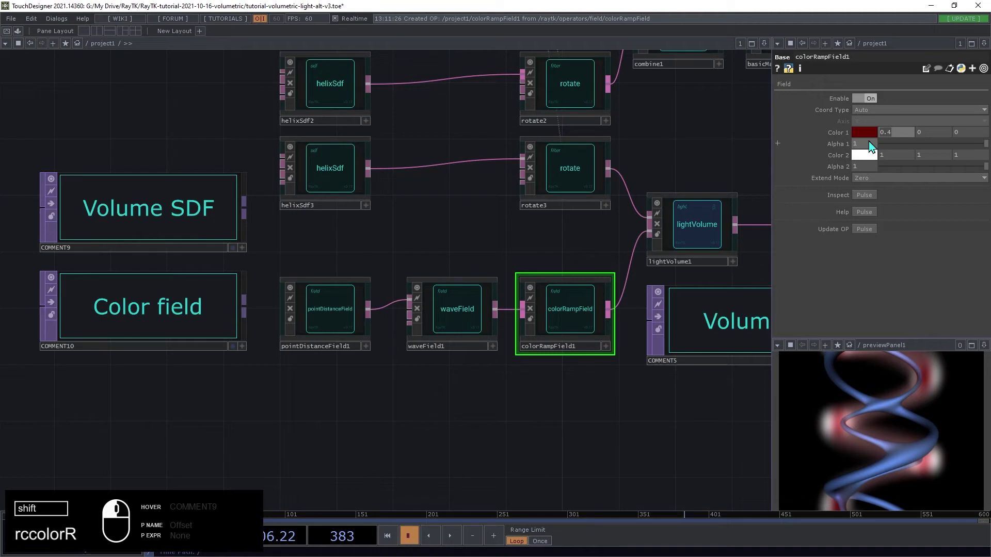
{"action": "key", "text": "Tab"}
{"action": "type", "text": "0.2"}
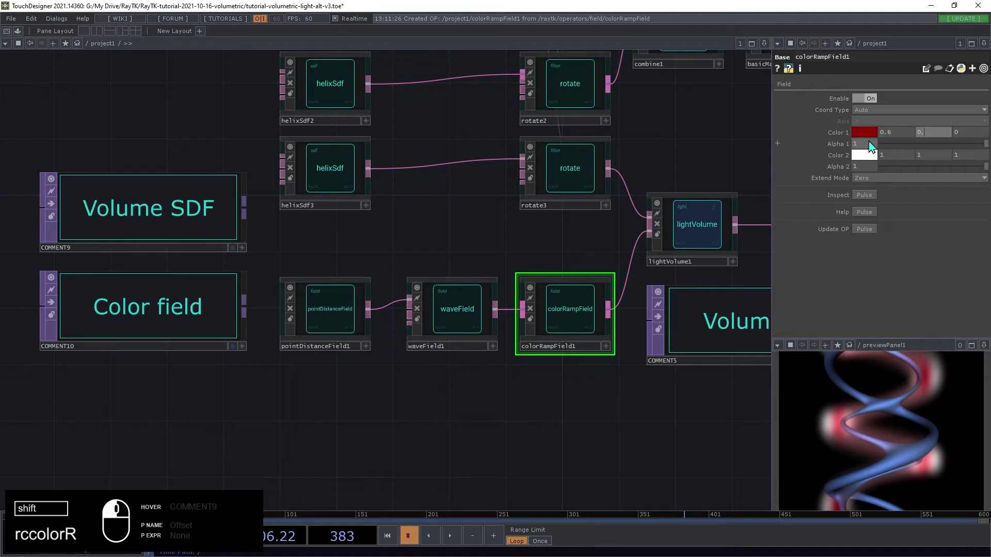
{"action": "key", "text": "Tab"}
Step: Set the blue component of colorRampField1's Color 2 to 0.6 for a pale yellow
{"action": "key", "text": "Tab"}
{"action": "key", "text": "Tab"}
{"action": "key", "text": "Tab"}
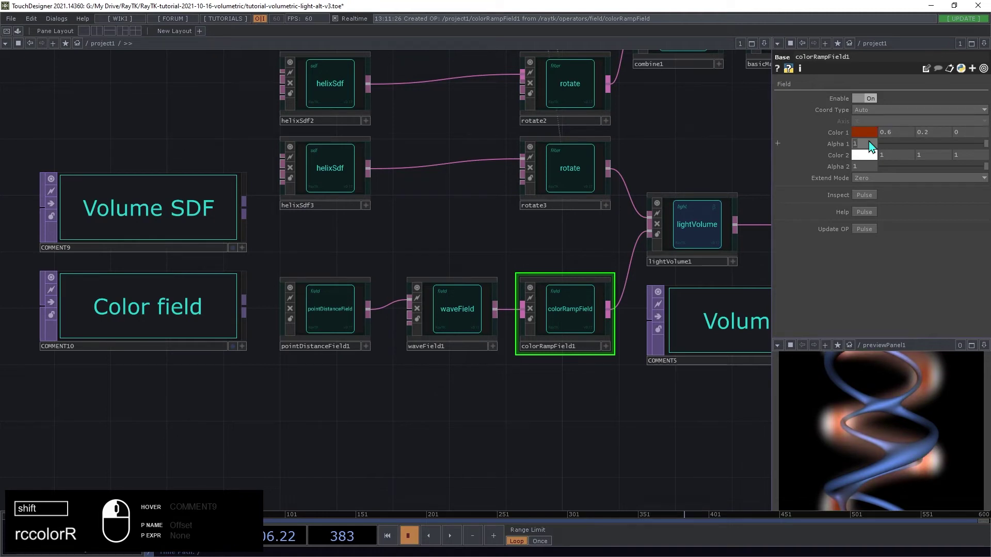
{"action": "key", "text": "shift+Tab"}
{"action": "key", "text": "Tab"}
{"action": "key", "text": "Tab"}
{"action": "type", "text": "0.6"}
{"action": "key", "text": "Tab"}
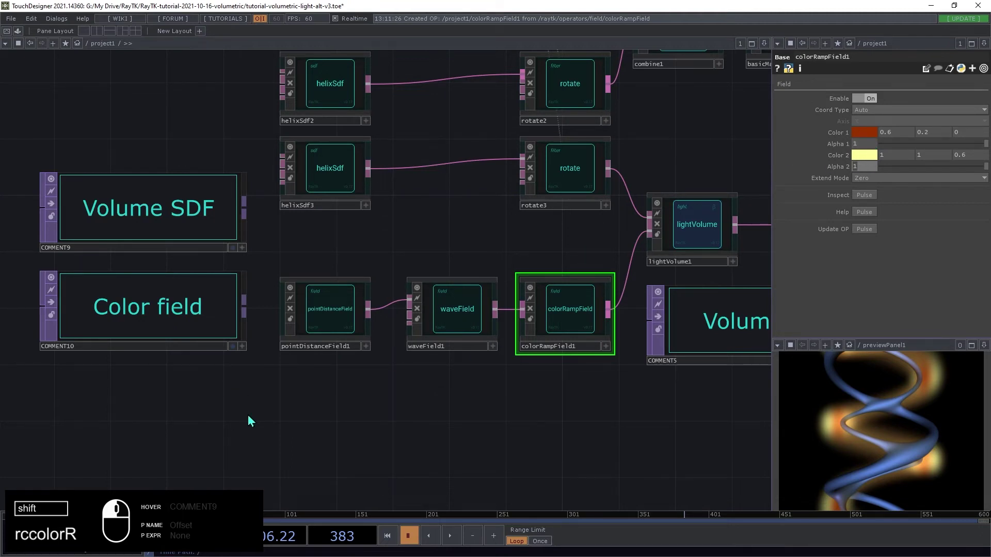
Step: Add a Constant CHOP below the color field operators and name its channel phase
{"action": "left_click", "coordinate": [460, 315]}
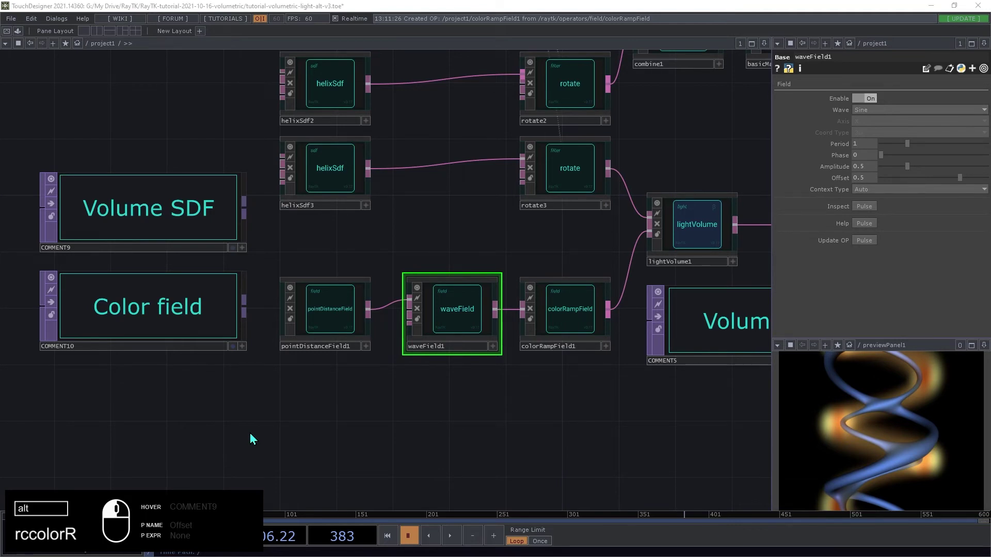
{"action": "key", "text": "Tab"}
{"action": "left_click", "coordinate": [157, 326]}
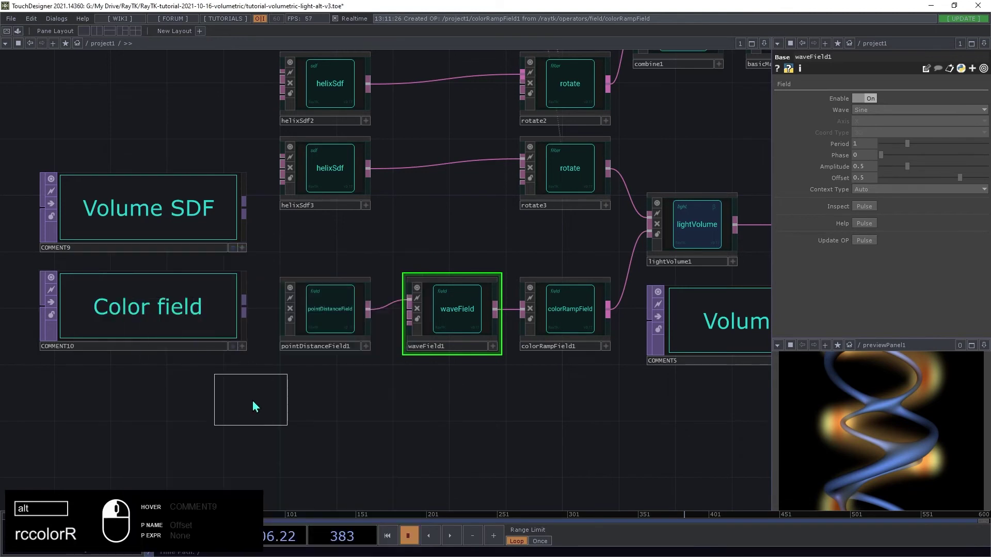
{"action": "left_click", "coordinate": [253, 405]}
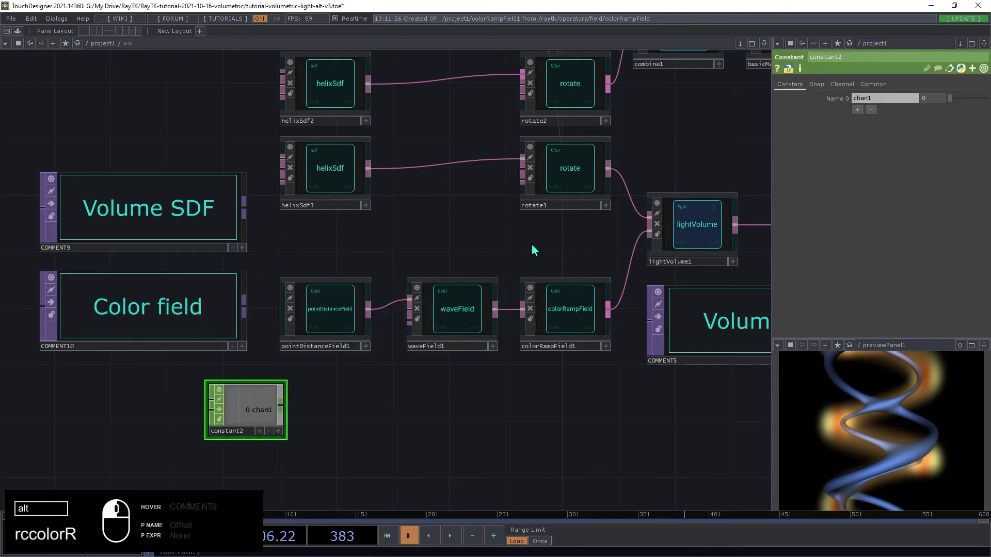
{"action": "left_click", "coordinate": [897, 101]}
{"action": "type", "text": "phase"}
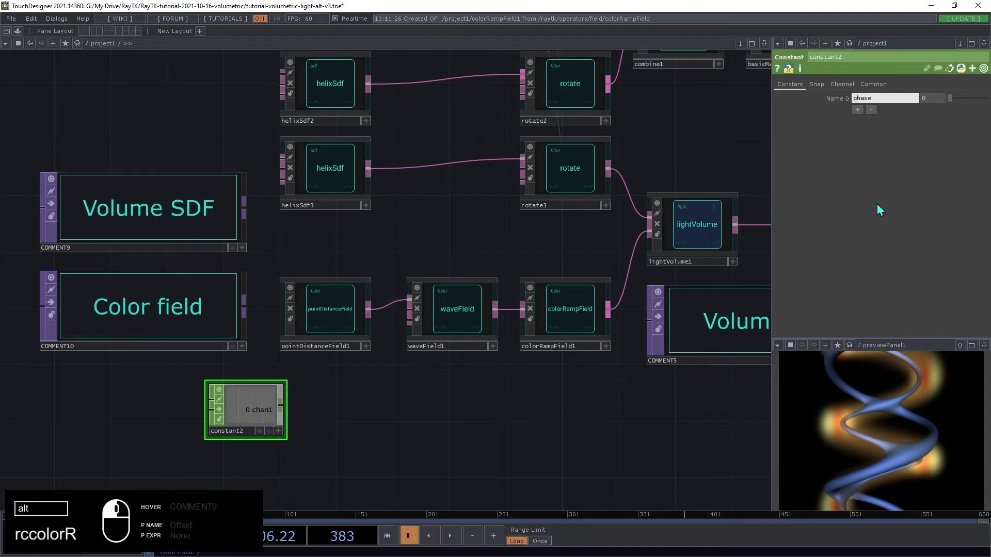
{"action": "key", "text": "Return"}
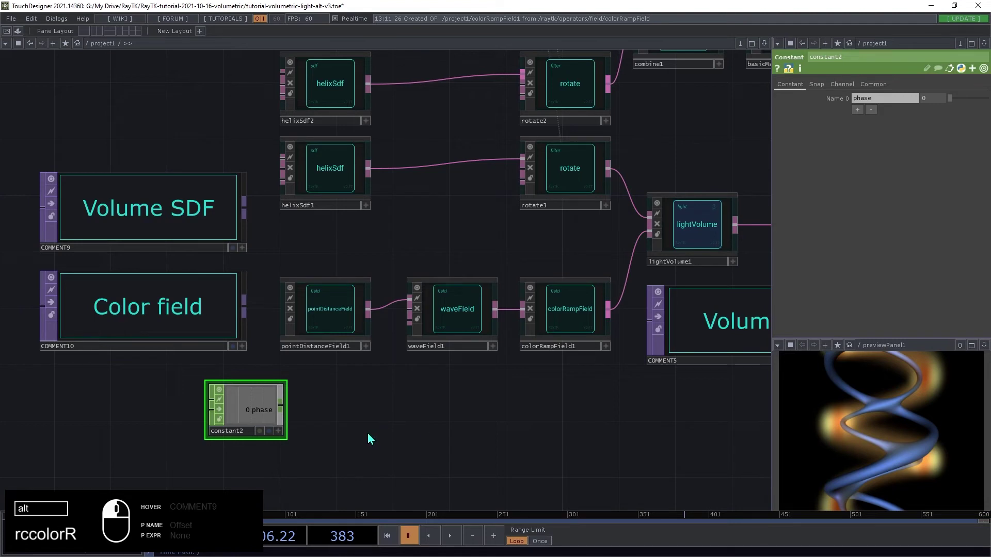
Step: Add a Speed CHOP fed by the phase constant
{"action": "left_click", "coordinate": [281, 412]}
{"action": "key", "text": "Tab"}
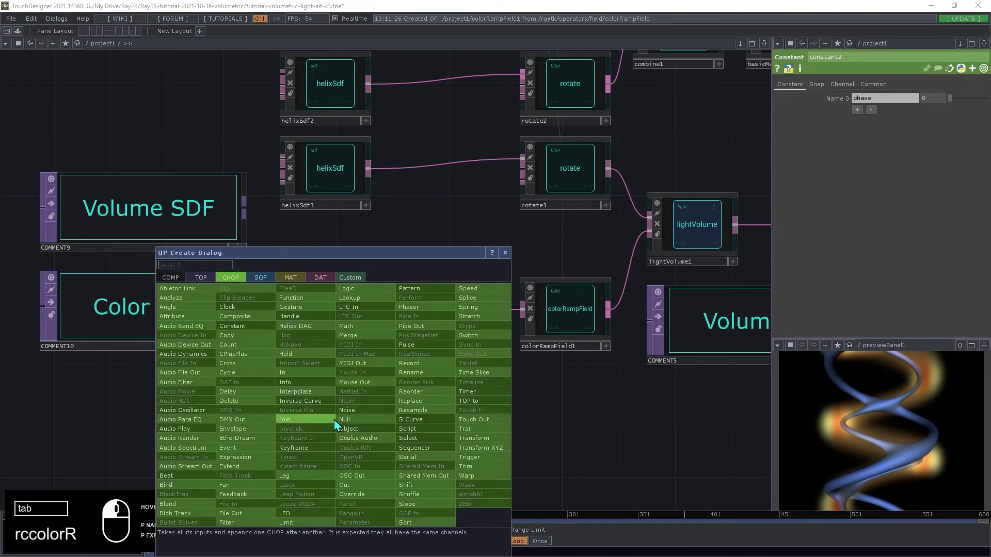
{"action": "type", "text": "s"}
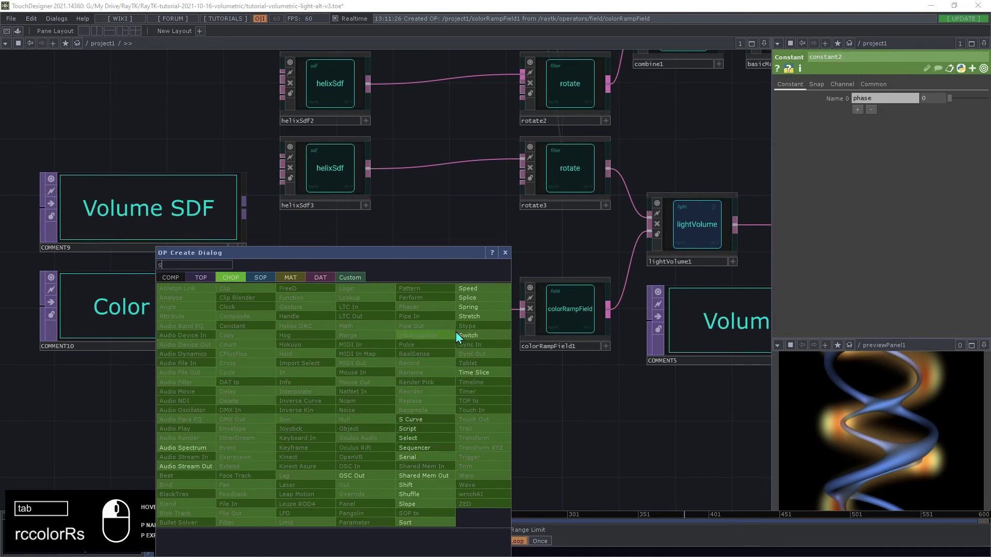
{"action": "left_click", "coordinate": [469, 288]}
{"action": "left_click", "coordinate": [377, 412]}
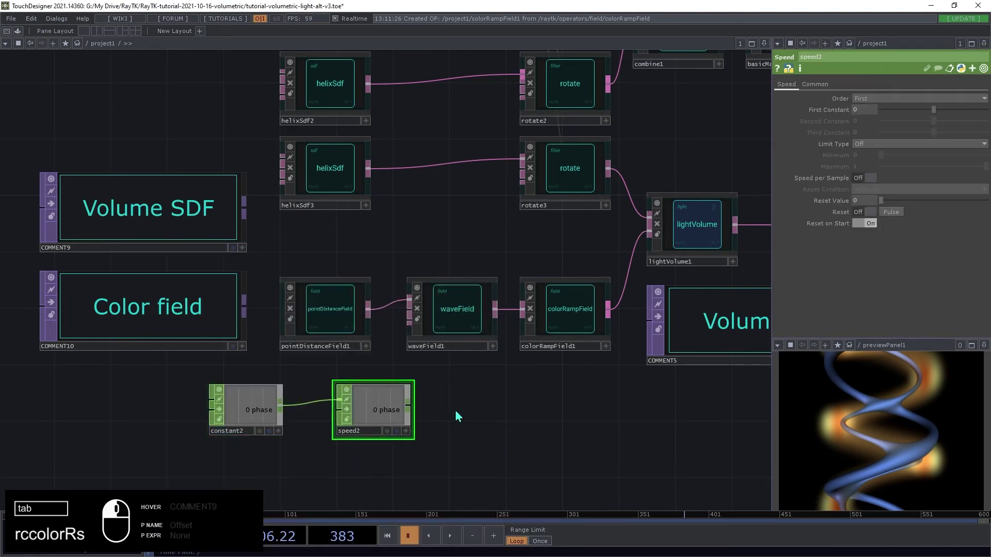
Step: Add a Null CHOP after the Speed CHOP and rename it phases
{"action": "key", "text": "alt+n"}
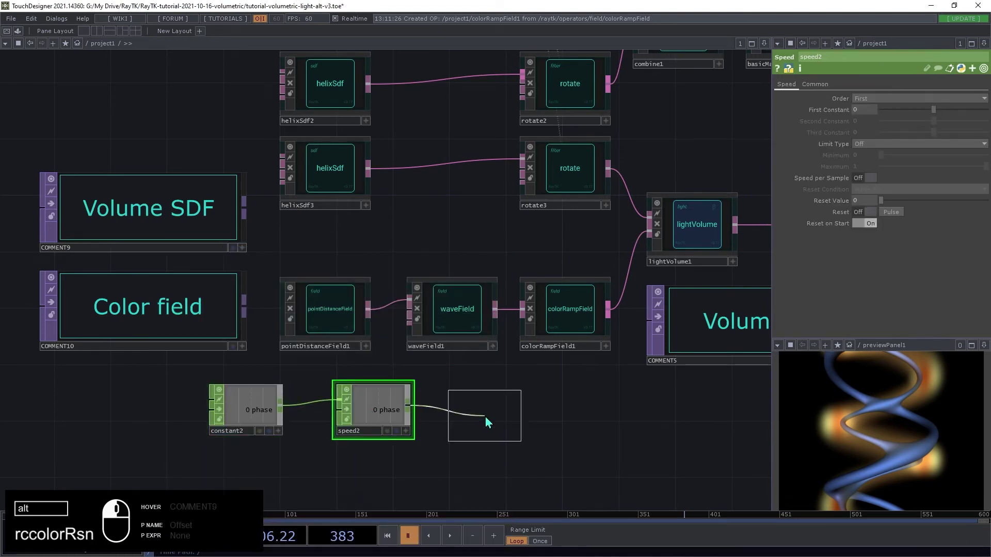
{"action": "left_click", "coordinate": [488, 422]}
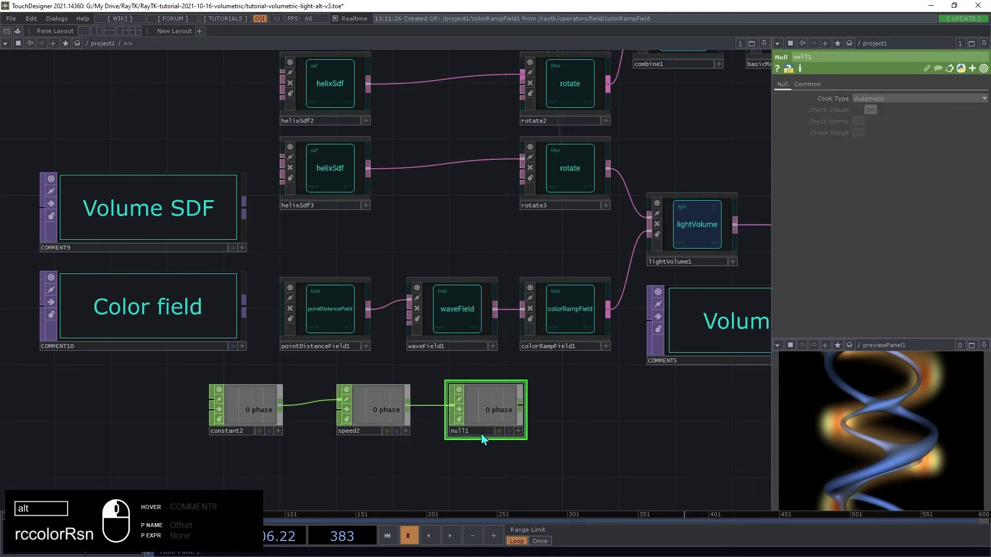
{"action": "left_click", "coordinate": [481, 433]}
{"action": "type", "text": "phases"}
{"action": "key", "text": "Return"}
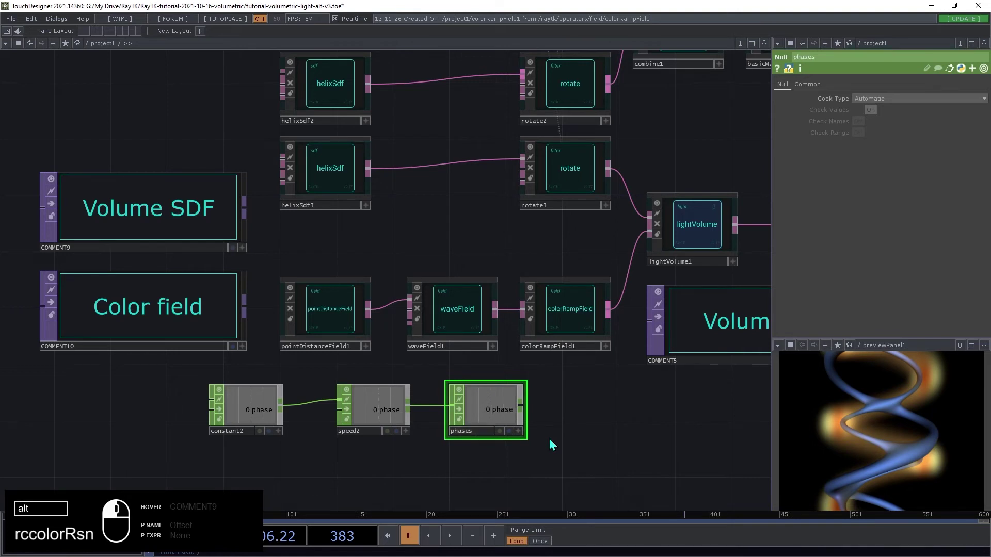
Step: Link the phase channel of the phases Null to the Phase parameter of waveField1
{"action": "left_click", "coordinate": [518, 431]}
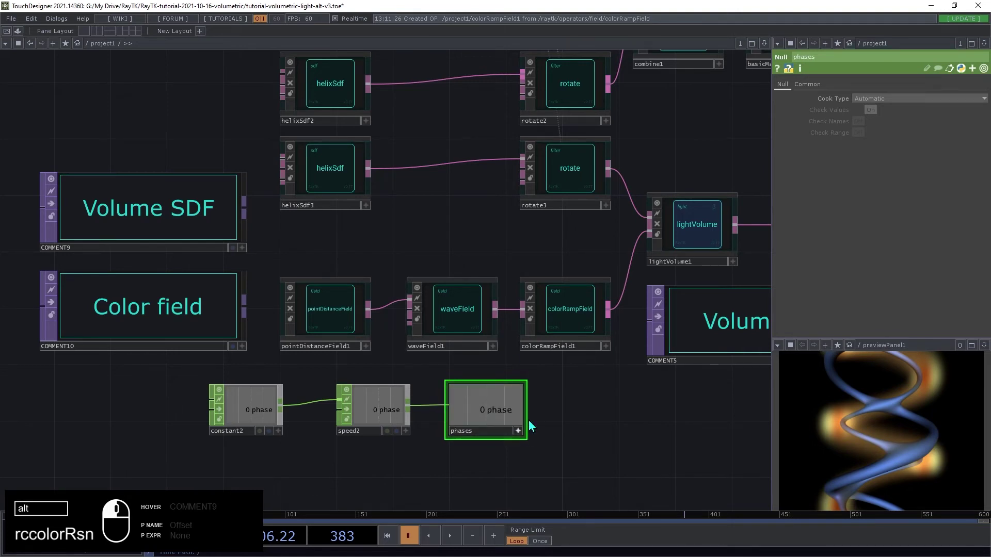
{"action": "left_click", "coordinate": [467, 338]}
{"action": "left_click_drag", "start_coordinate": [504, 414], "coordinate": [558, 470]}
{"action": "left_click_drag", "start_coordinate": [631, 443], "coordinate": [835, 154]}
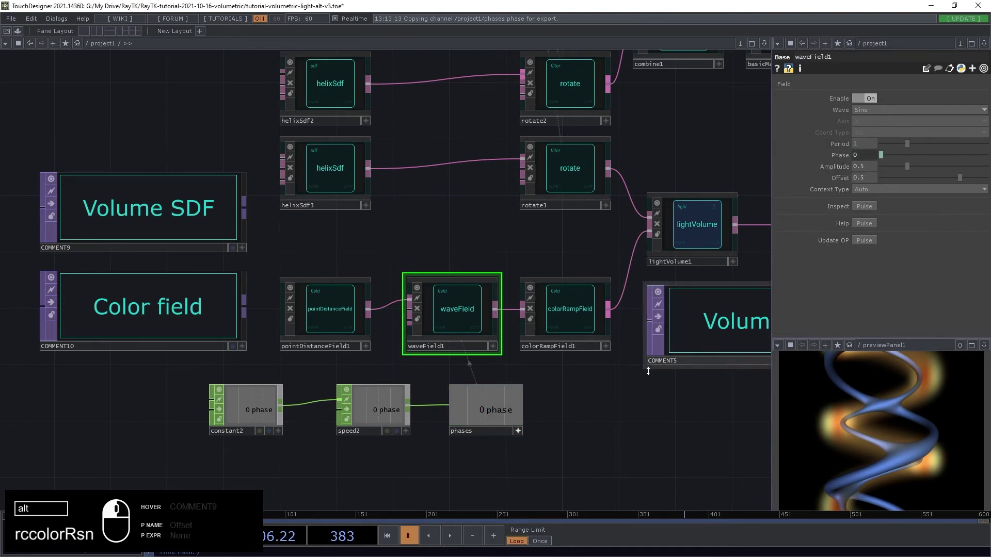
Step: Resume timeline playback and adjust the phase value of constant2, trying 0.7 and -0.1 before settling on 0.21
{"action": "left_click", "coordinate": [450, 536]}
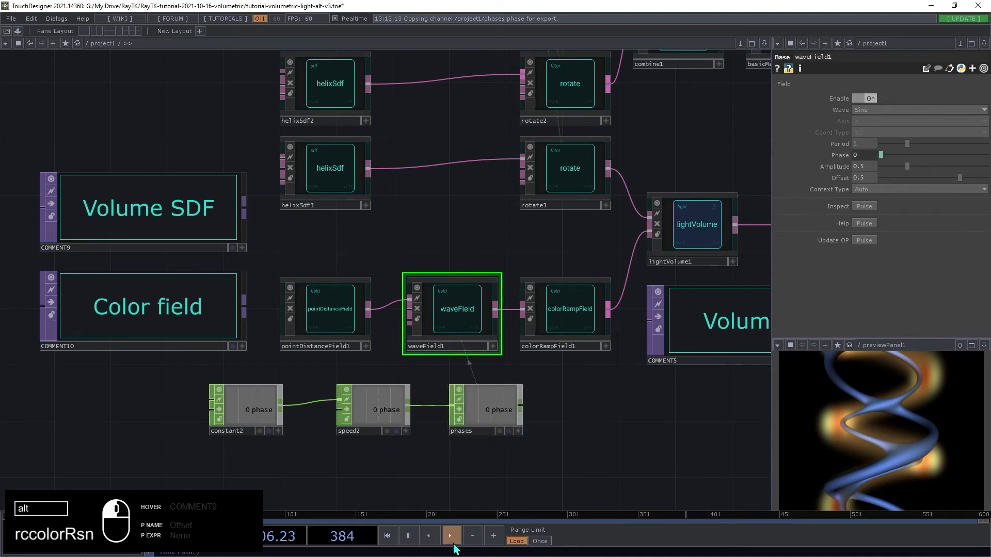
{"action": "left_click", "coordinate": [261, 409]}
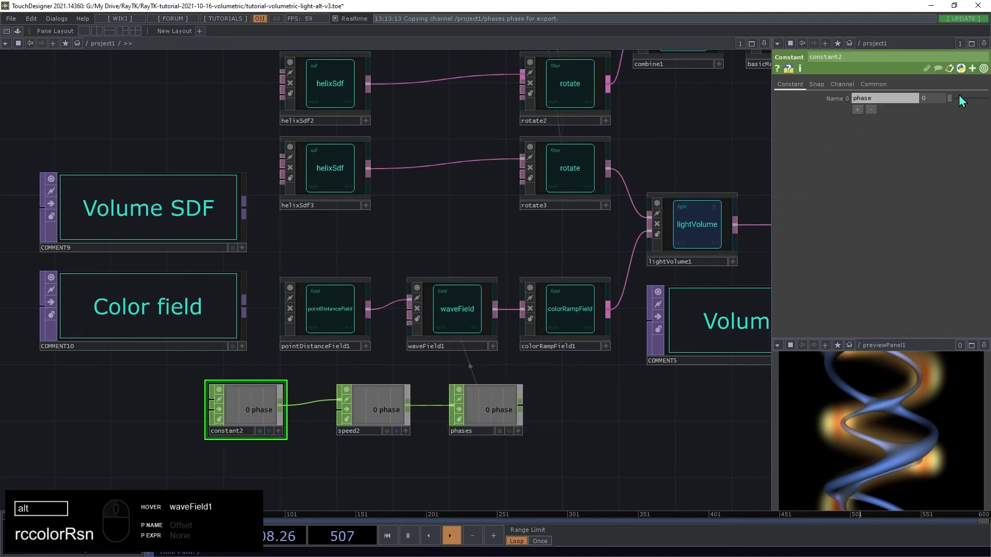
{"action": "left_click_drag", "start_coordinate": [951, 100], "coordinate": [976, 112]}
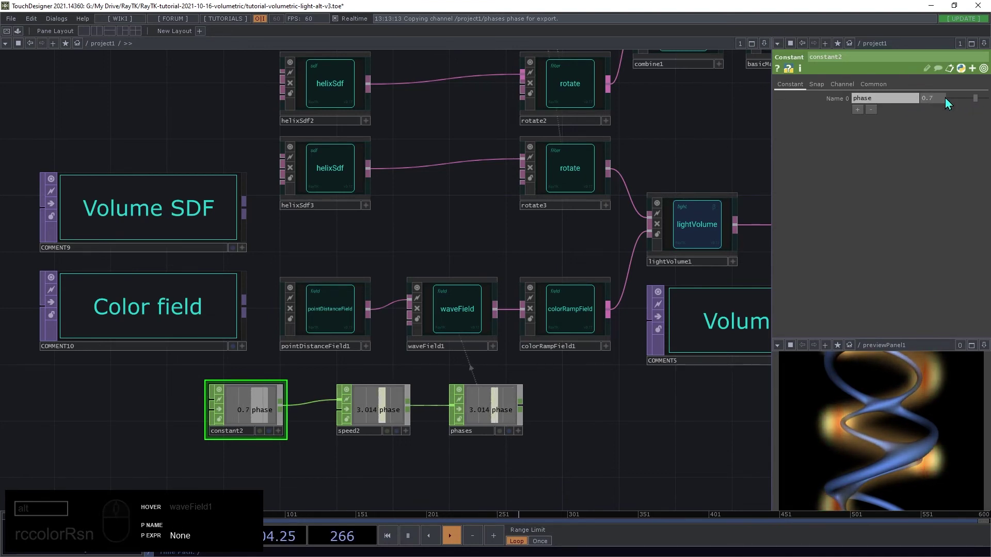
{"action": "mouse_move", "coordinate": [937, 98]}
{"action": "middle_mouse_down"}
{"action": "mouse_move", "coordinate": [932, 83]}
{"action": "mouse_move", "coordinate": [940, 102]}
{"action": "middle_mouse_up"}
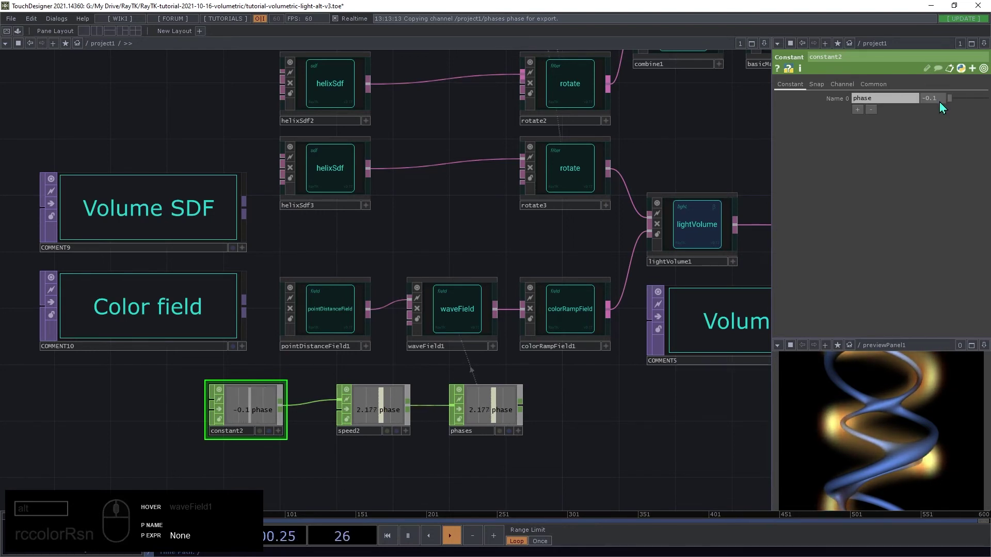
{"action": "scroll", "coordinate": [653, 406], "scroll_direction": "down", "scroll_amount": 5}
{"action": "left_click_drag", "start_coordinate": [712, 392], "coordinate": [521, 426]}
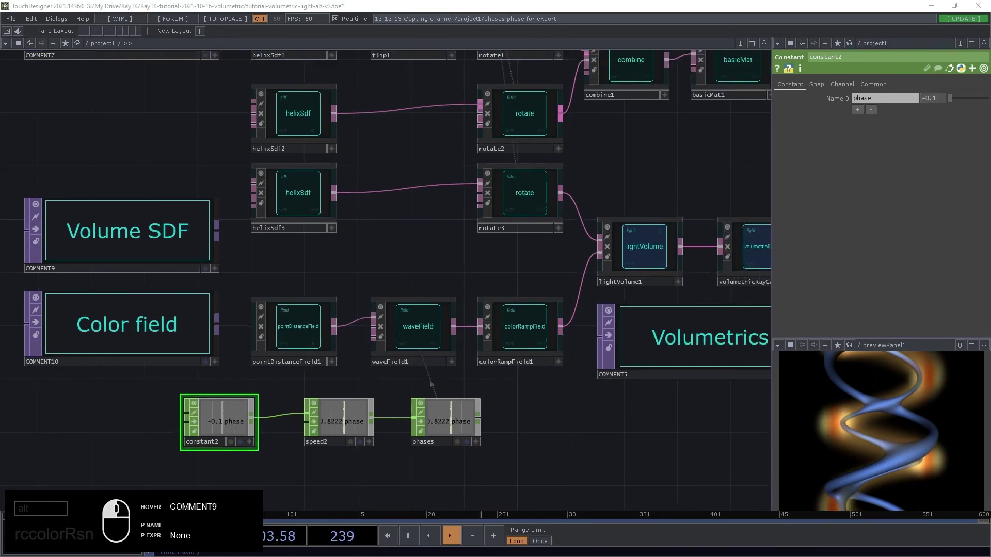
{"action": "left_click", "coordinate": [958, 99]}
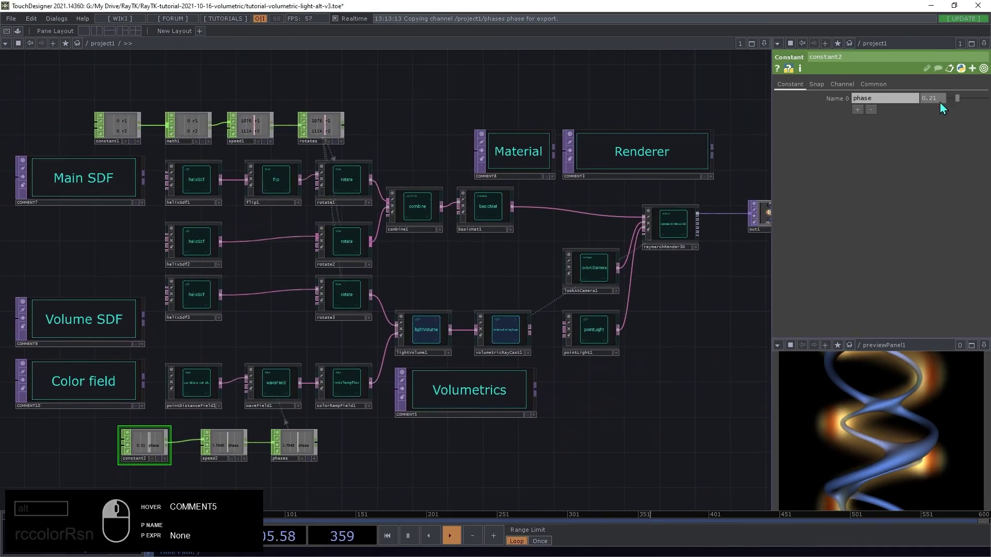
Step: Set the rotation speeds in constant1 to 0.34 for r2 and 0.49 for r1
{"action": "left_click", "coordinate": [110, 123]}
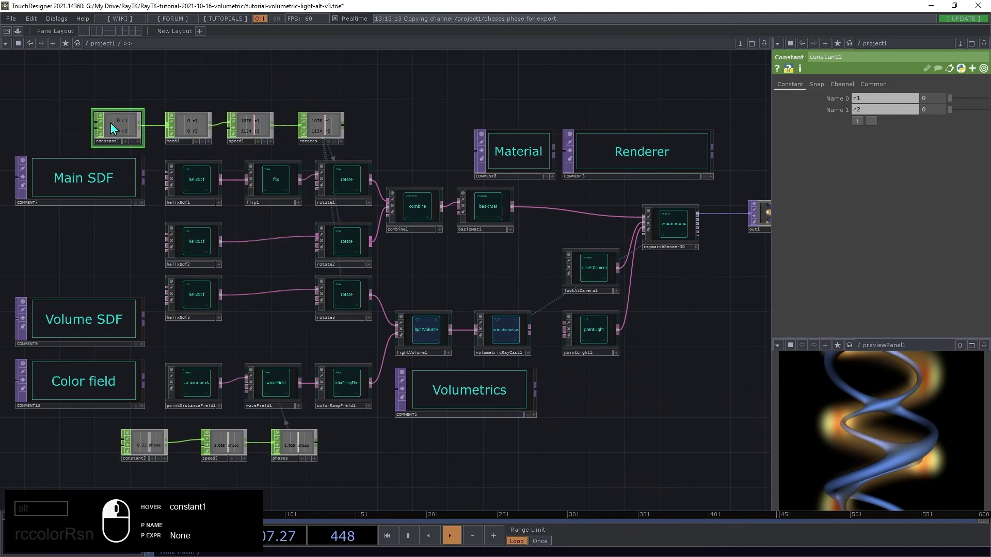
{"action": "left_click", "coordinate": [962, 110]}
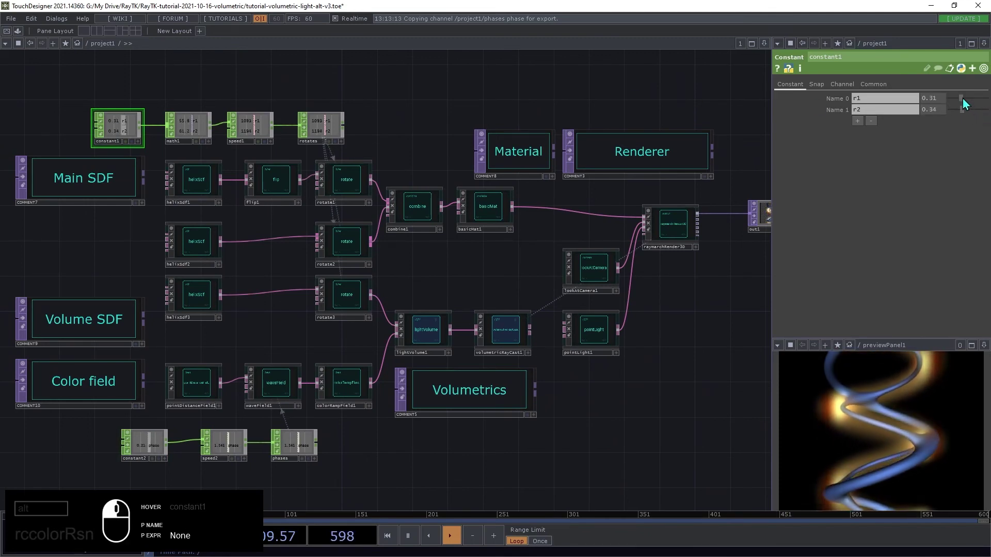
{"action": "left_click", "coordinate": [969, 101]}
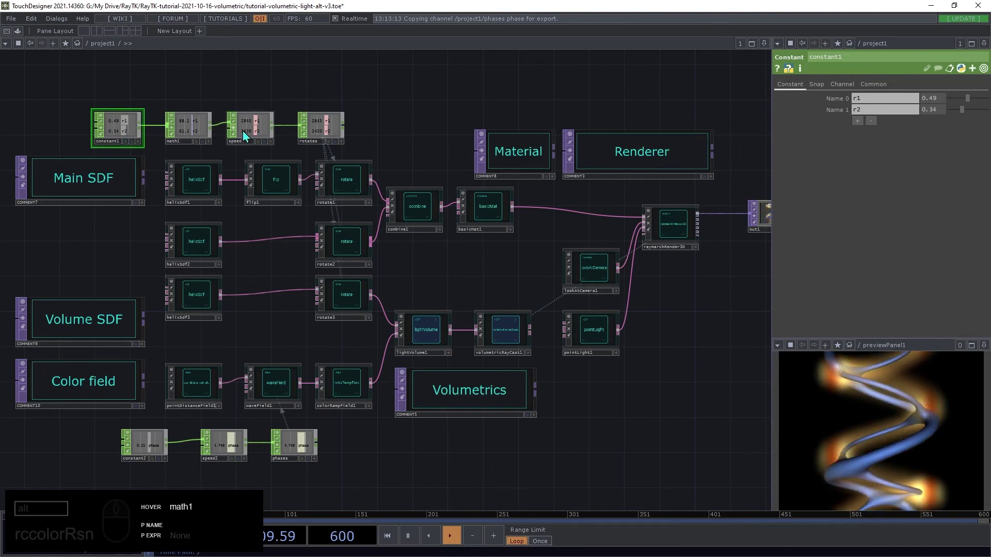
Step: Review the parameters of the combine, material, renderer, volumetric ray cast, light volume and color field operators
{"action": "left_click", "coordinate": [412, 212]}
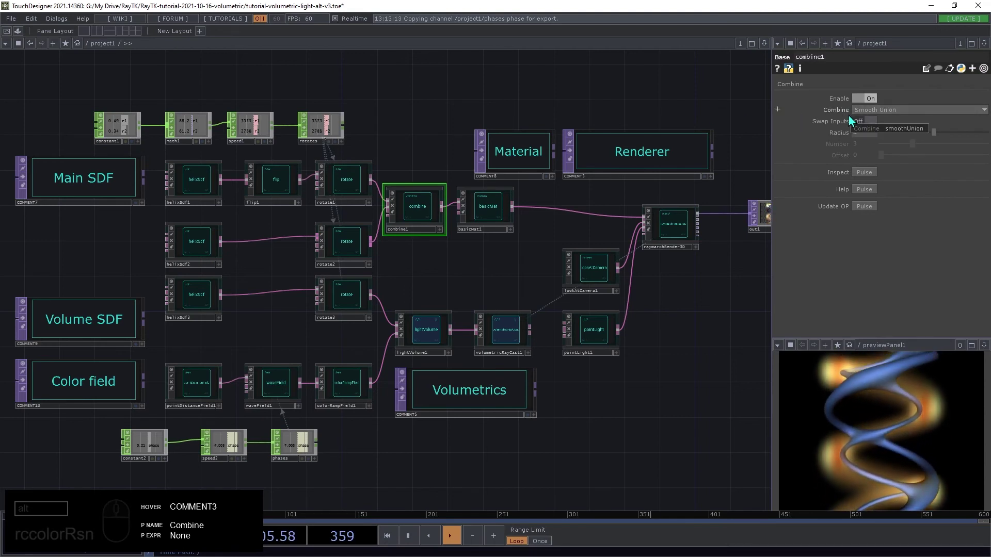
{"action": "left_click", "coordinate": [488, 216]}
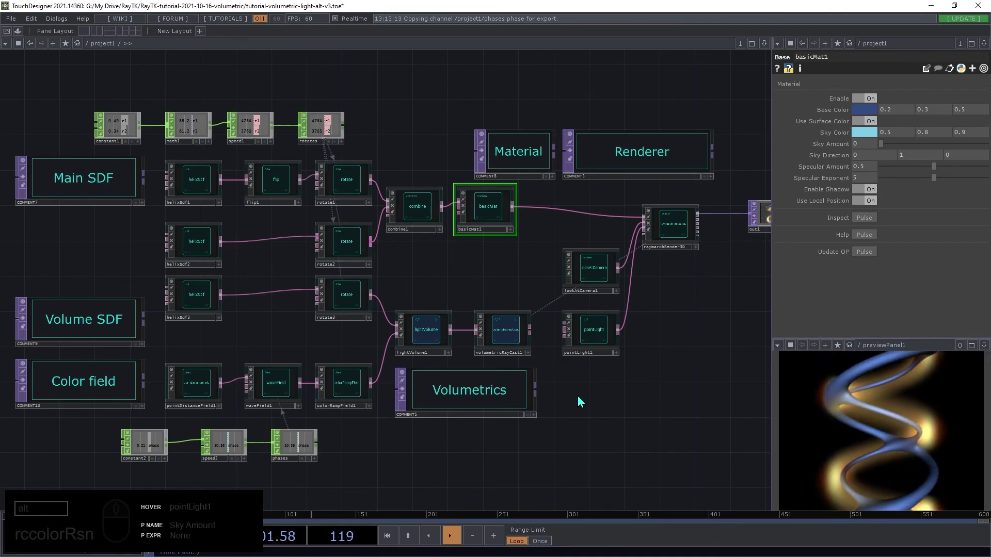
{"action": "left_click", "coordinate": [668, 218]}
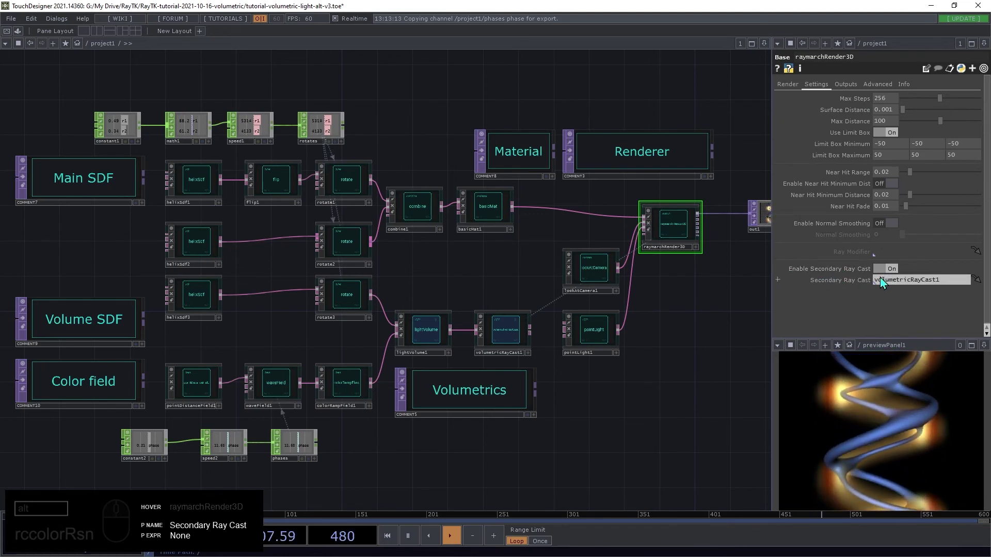
{"action": "left_click", "coordinate": [504, 337]}
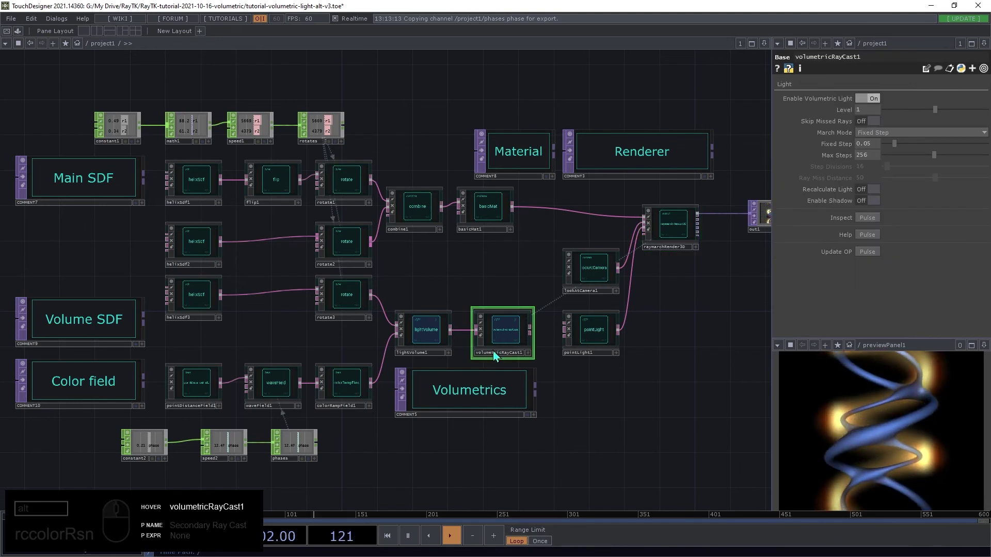
{"action": "left_click", "coordinate": [663, 219]}
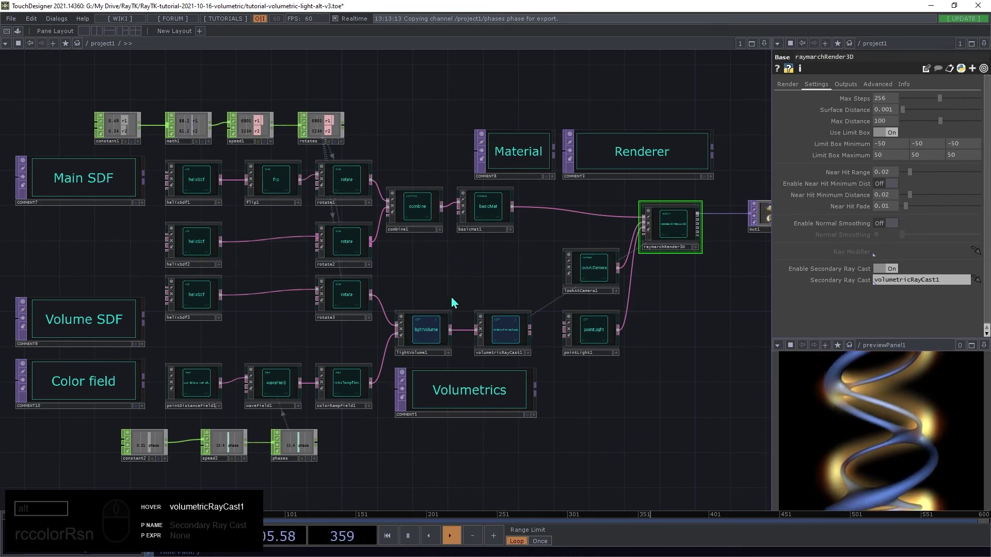
{"action": "left_click", "coordinate": [425, 333]}
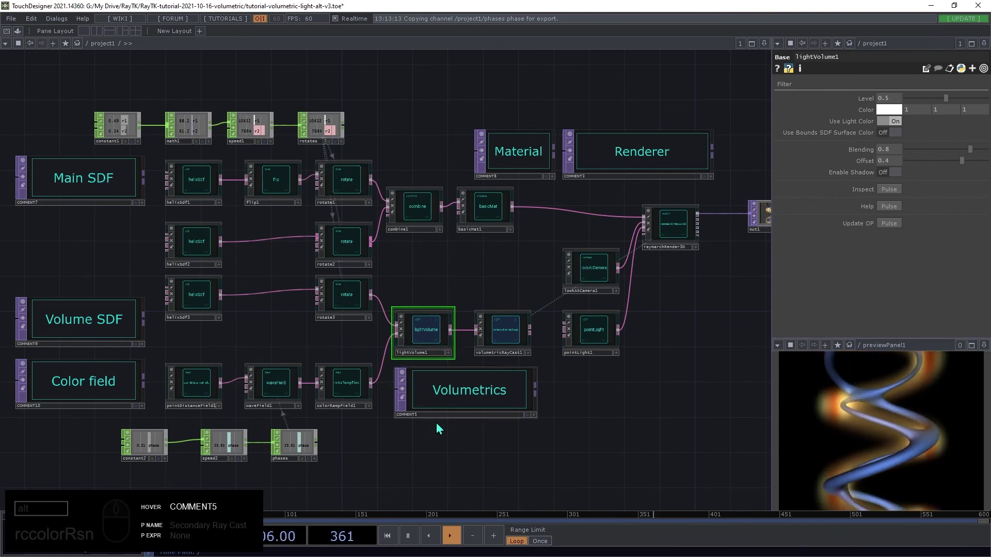
{"action": "left_click", "coordinate": [196, 384]}
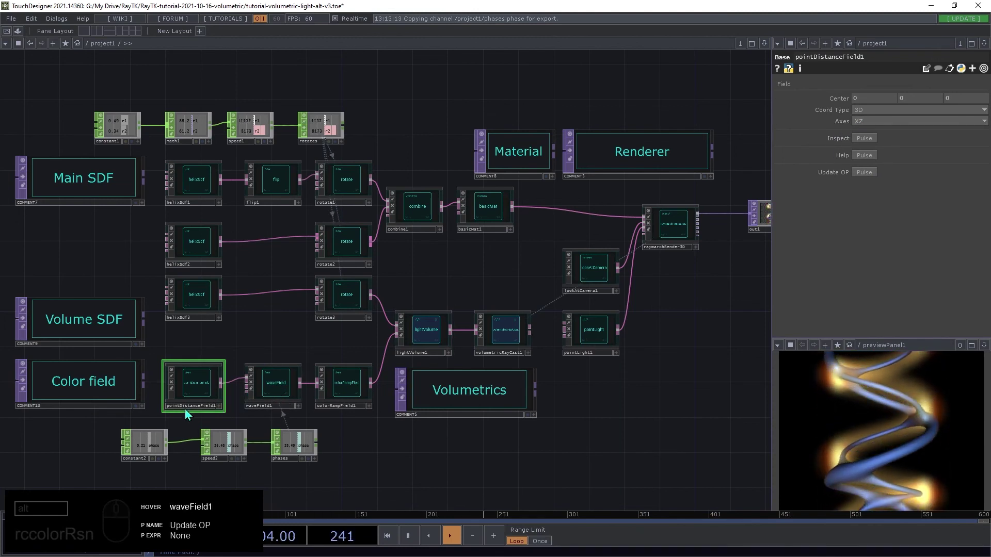
{"action": "left_click", "coordinate": [275, 386]}
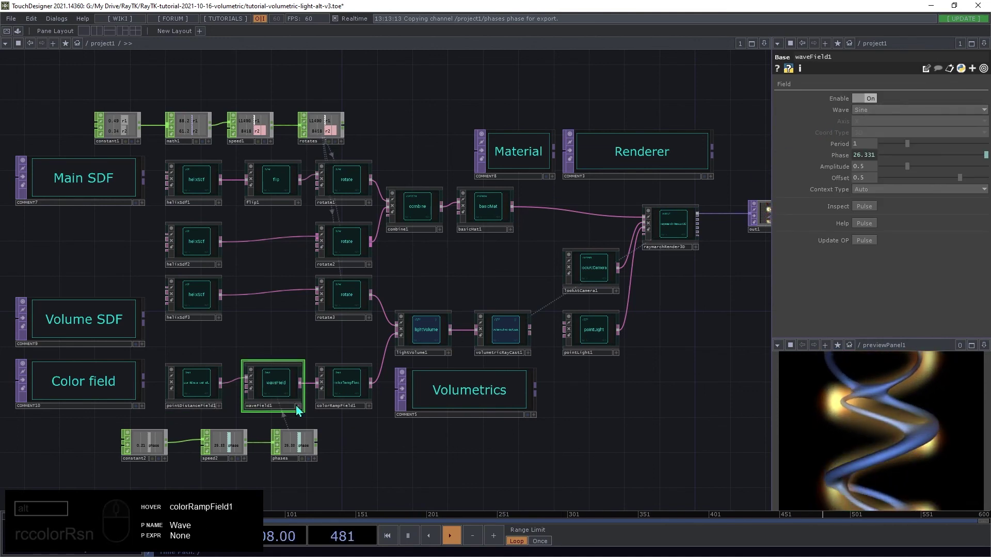
{"action": "left_click", "coordinate": [348, 382]}
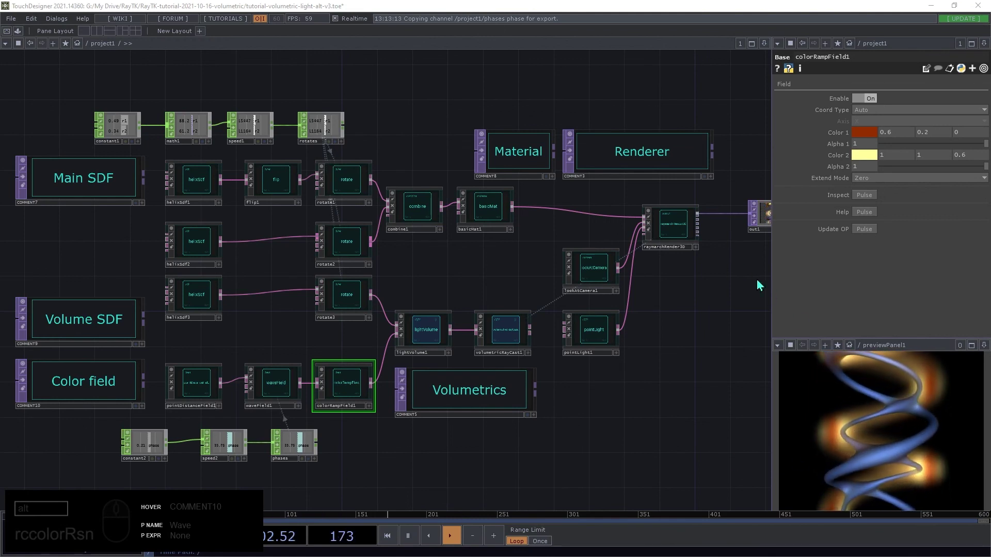
Step: Disconnect basicMat1 from raymarchRender3D to preview the volumetric glow alone, and reconnect it to the renderer's input
{"action": "right_click", "coordinate": [558, 212]}
{"action": "left_click", "coordinate": [568, 229]}
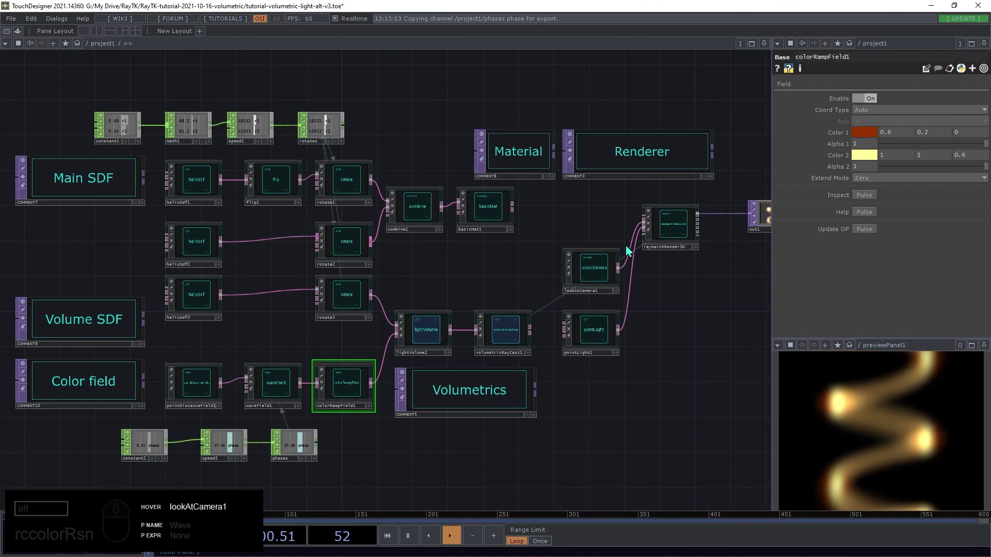
{"action": "left_click_drag", "start_coordinate": [643, 216], "coordinate": [511, 212]}
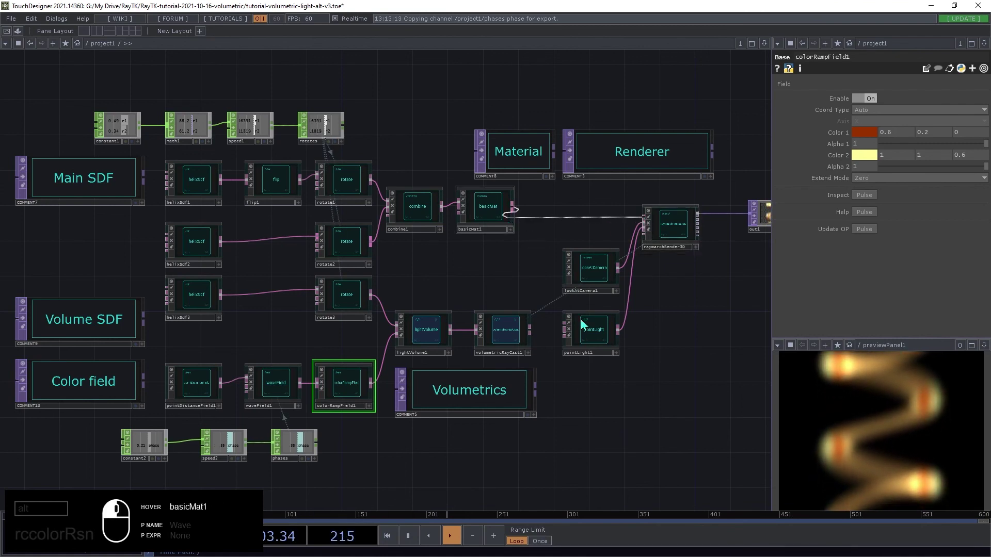